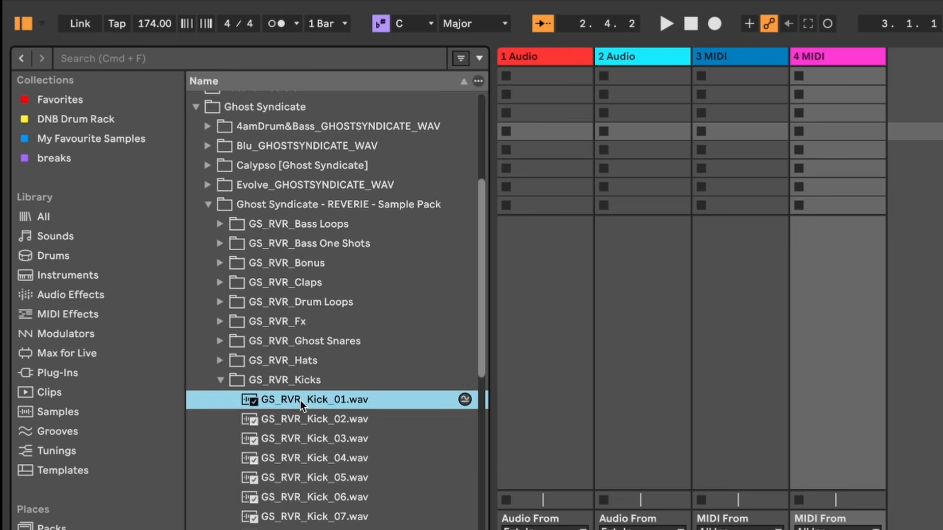
{"action": "key", "text": "Down"}
{"action": "key", "text": "Down"}
{"action": "key", "text": "Down"}
{"action": "key", "text": "Down"}
{"action": "key", "text": "Down"}
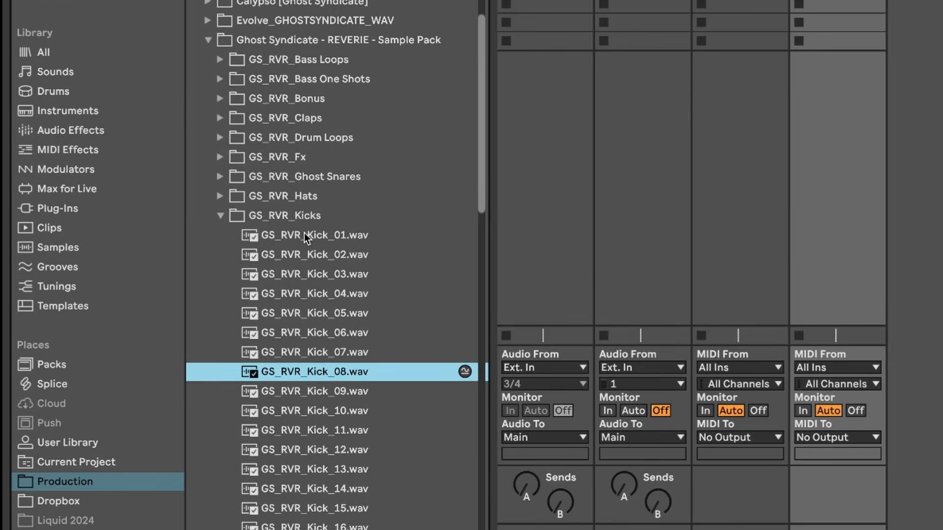
Audition the kicks in the GS_RVR_Kicks folder and place GS_RVR_Kick_11 at the start of track 1.
{"action": "key", "text": "Down"}
{"action": "key", "text": "Down"}
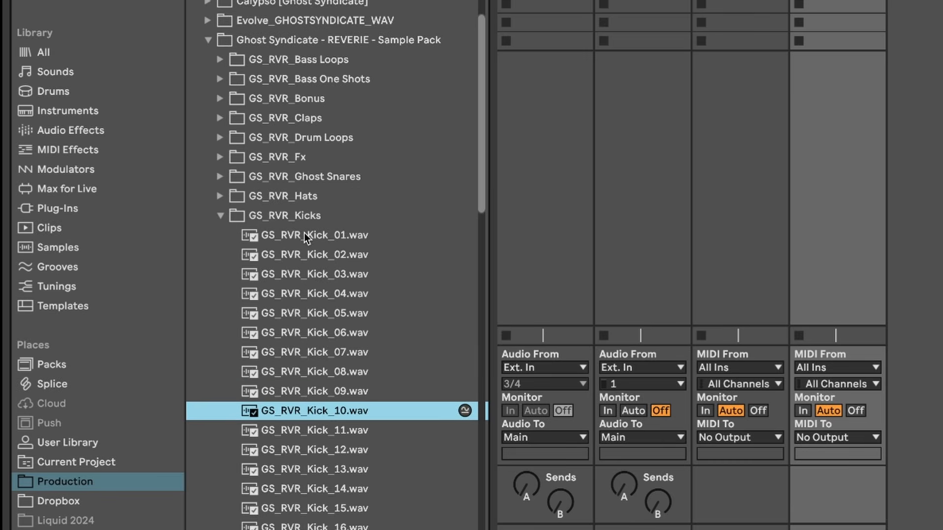
{"action": "key", "text": "Down"}
{"action": "key", "text": "Down"}
{"action": "key", "text": "Up"}
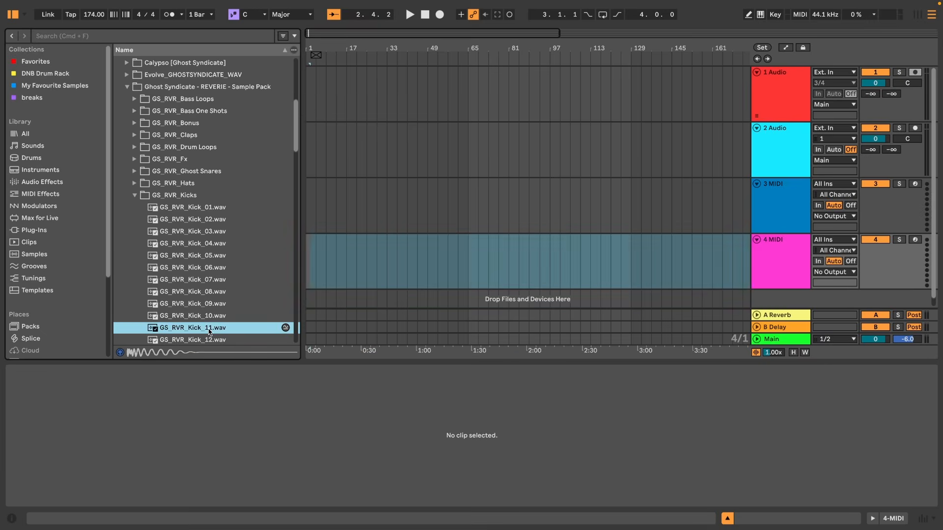
{"action": "left_click_drag", "start_coordinate": [209, 332], "coordinate": [311, 97]}
Open the GS_RVR_Snares folder and audition the snare samples one after another.
{"action": "scroll", "coordinate": [167, 241], "scroll_direction": "down", "scroll_amount": 3}
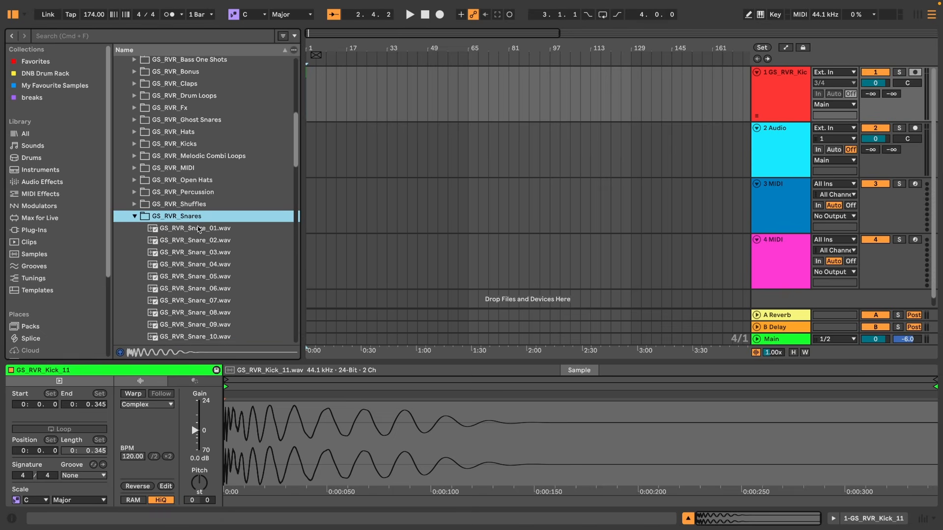
{"action": "scroll", "coordinate": [198, 229], "scroll_direction": "down", "scroll_amount": 1}
{"action": "left_click", "coordinate": [203, 214]}
{"action": "scroll", "coordinate": [215, 203], "scroll_direction": "down", "scroll_amount": 3}
{"action": "key", "text": "Down"}
{"action": "scroll", "coordinate": [214, 202], "scroll_direction": "down", "scroll_amount": 1}
{"action": "key", "text": "Down"}
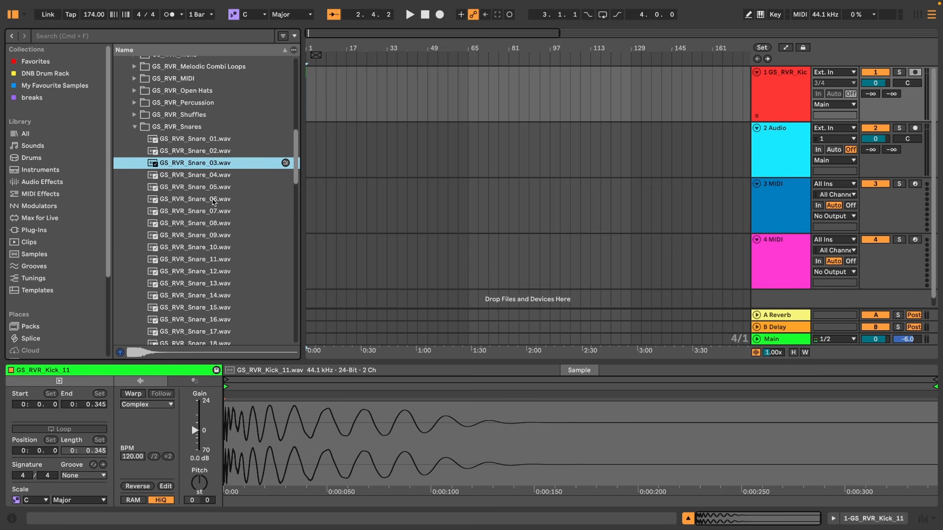
{"action": "key", "text": "Down"}
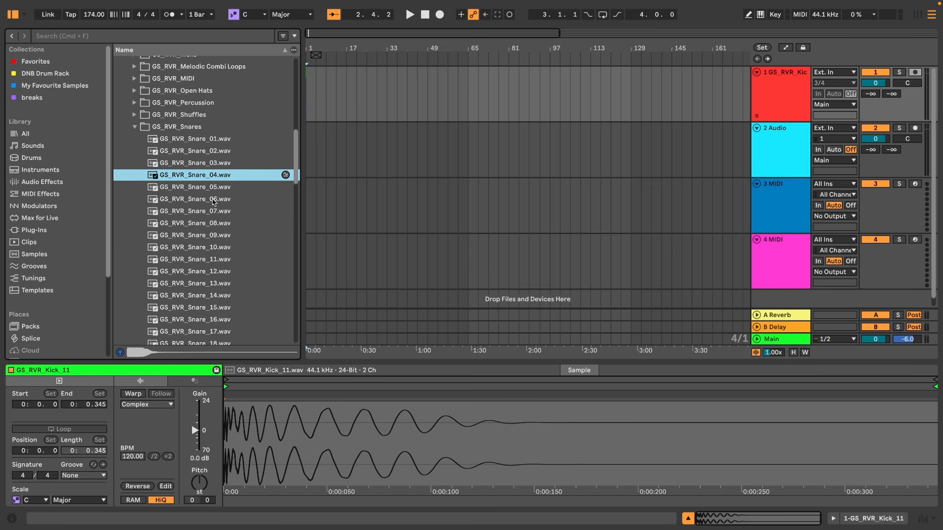
{"action": "key", "text": "Down"}
{"action": "key", "text": "Down"}
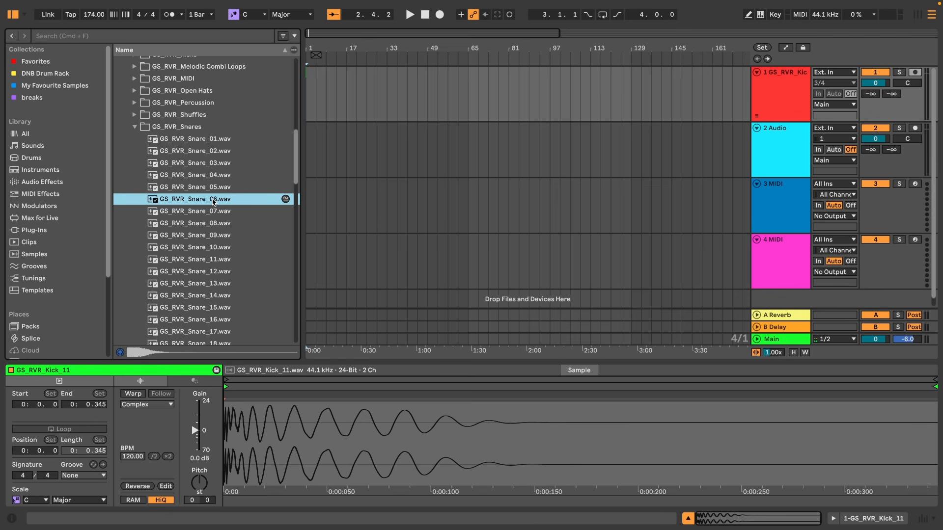
{"action": "key", "text": "Up"}
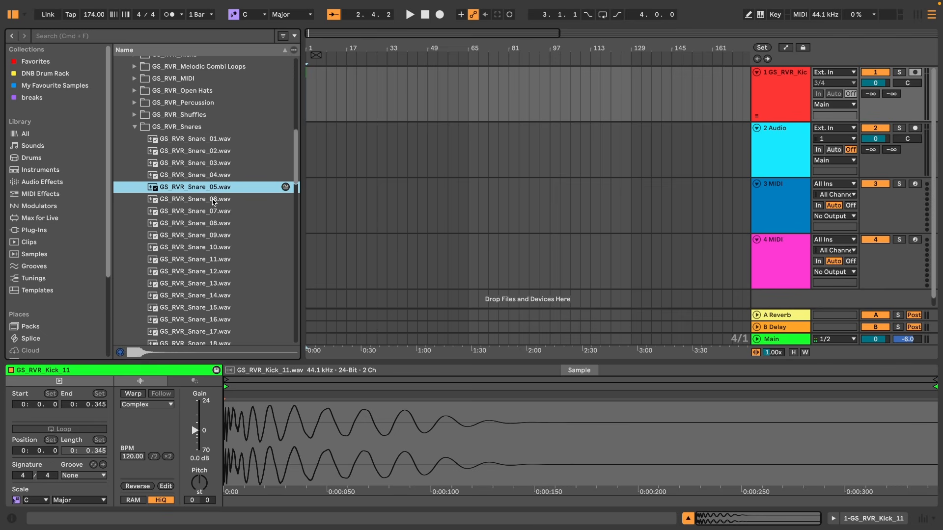
Place GS_RVR_Snare_05 on track 2 at beat 2 and loop the first bar.
{"action": "double_click", "coordinate": [309, 47]}
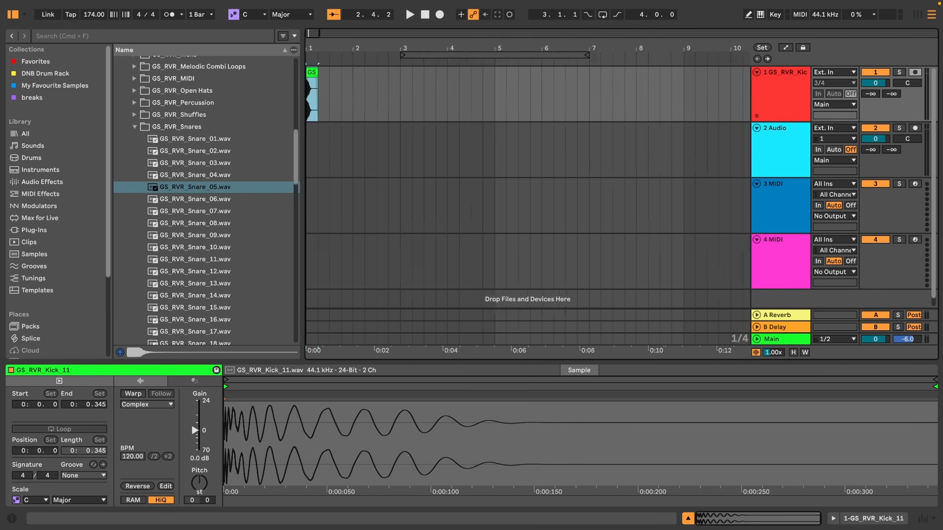
{"action": "left_click_drag", "start_coordinate": [180, 190], "coordinate": [378, 148]}
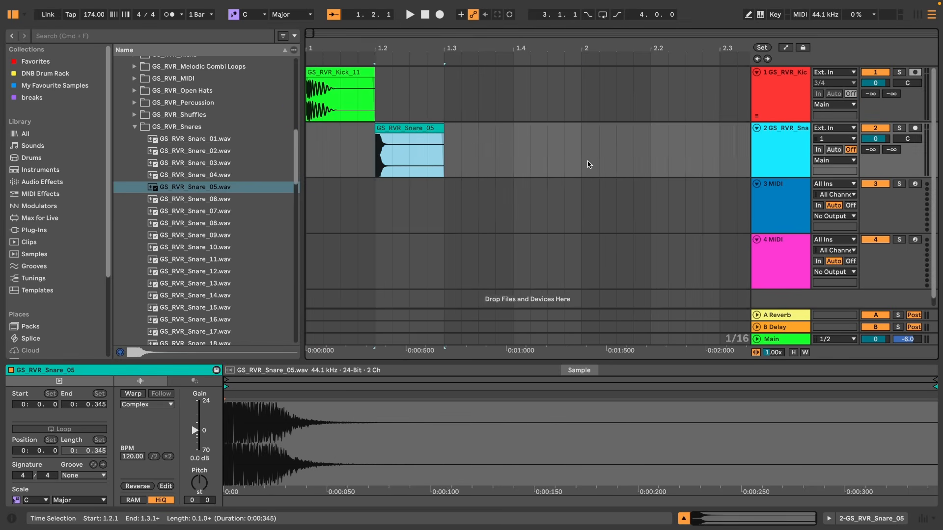
{"action": "left_click_drag", "start_coordinate": [583, 163], "coordinate": [104, 111]}
{"action": "key", "text": "super+l"}
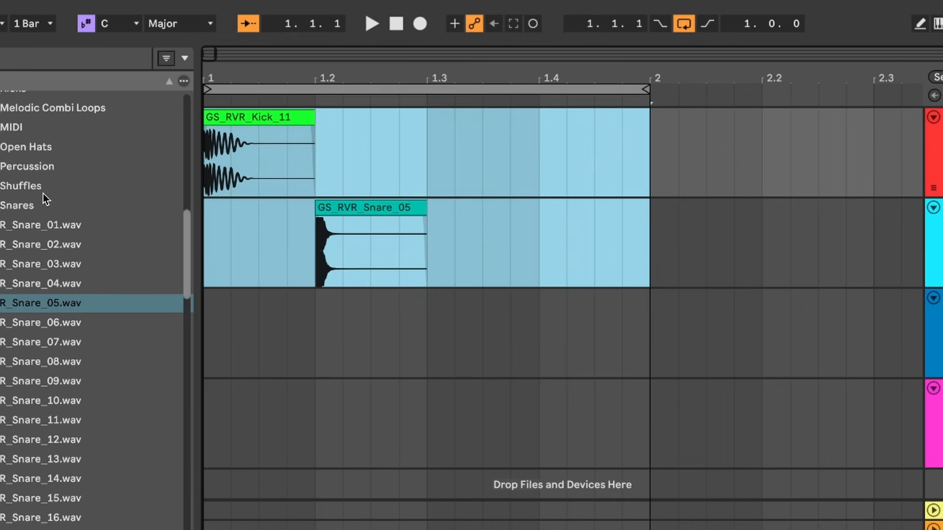
Copy the snare clip to beat 4 and copy the kick clip to just after beat 3.
{"action": "left_click", "coordinate": [369, 207]}
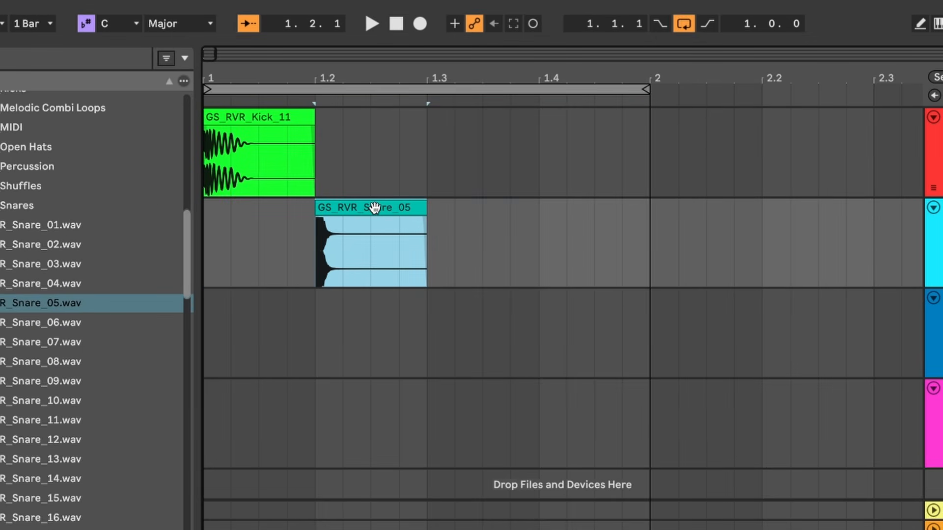
{"action": "left_click_drag", "start_coordinate": [375, 208], "coordinate": [642, 208]}
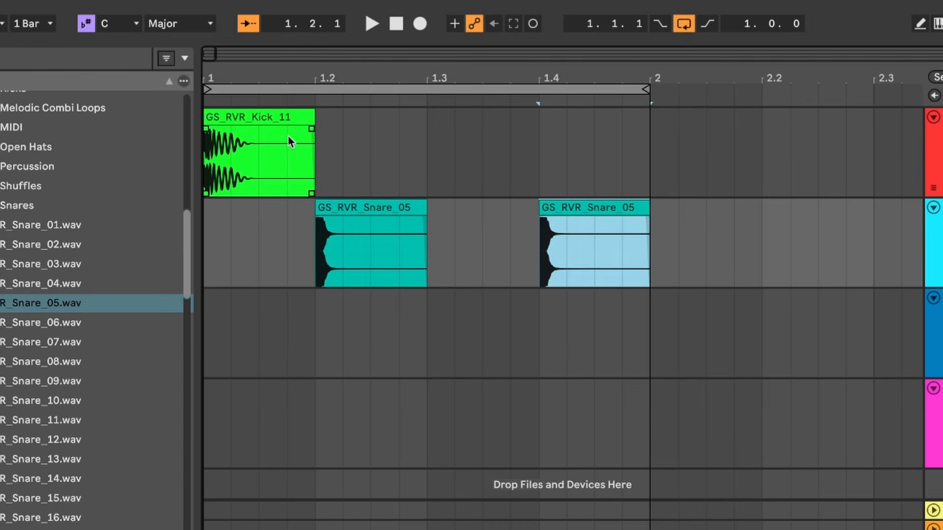
{"action": "left_click_drag", "start_coordinate": [258, 110], "coordinate": [538, 147]}
Play the loop and lower the kick and snare track volumes by about 6 dB in the mixer.
{"action": "key", "text": "ctrl+a"}
{"action": "key", "text": "space"}
{"action": "key", "text": "space"}
{"action": "key", "text": "Tab"}
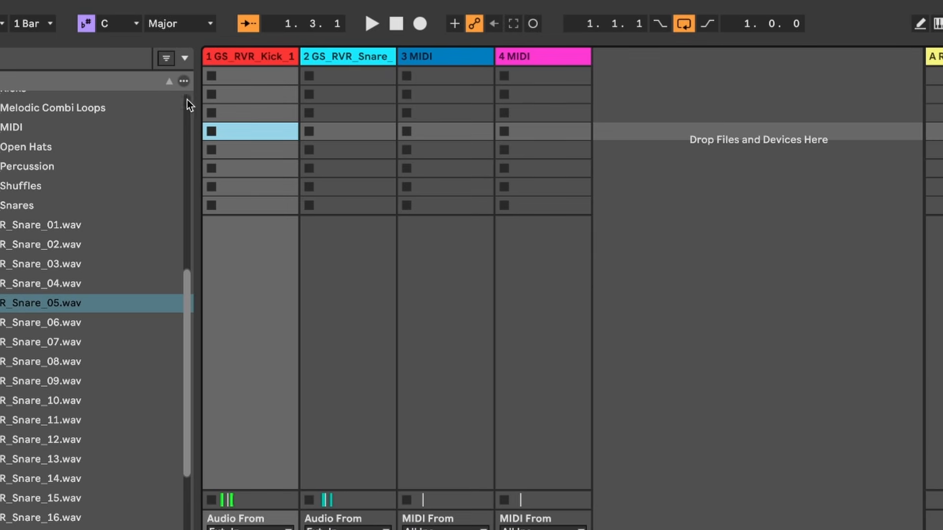
{"action": "left_click_drag", "start_coordinate": [371, 529], "coordinate": [371, 486]}
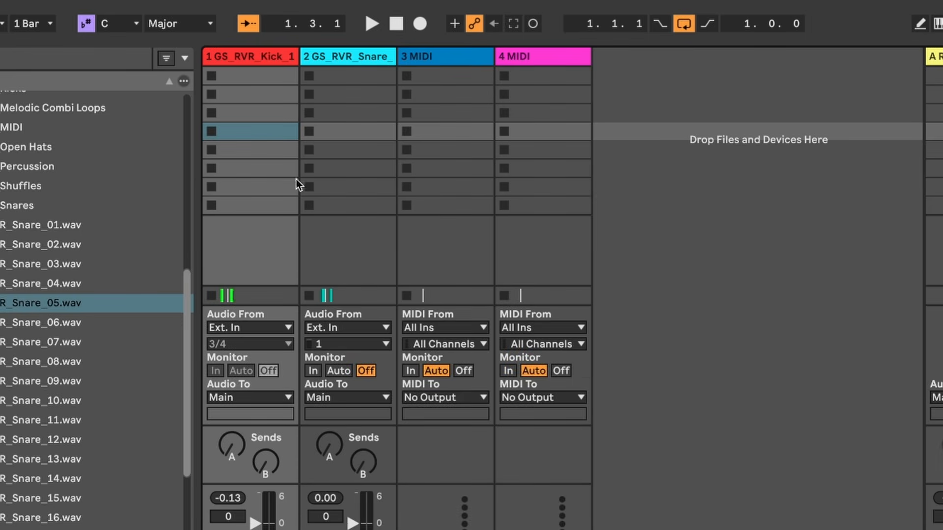
{"action": "left_click", "coordinate": [337, 57]}
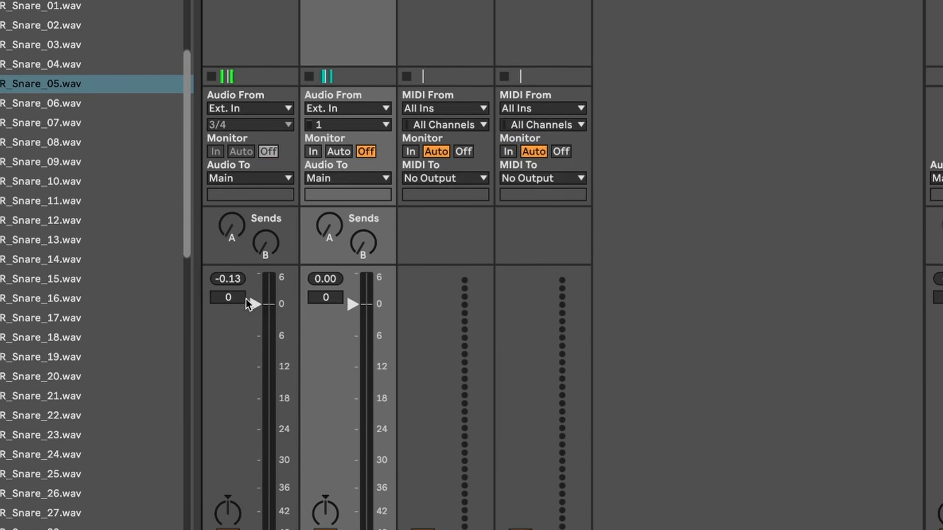
{"action": "left_click_drag", "start_coordinate": [249, 304], "coordinate": [249, 336]}
{"action": "key", "text": "space"}
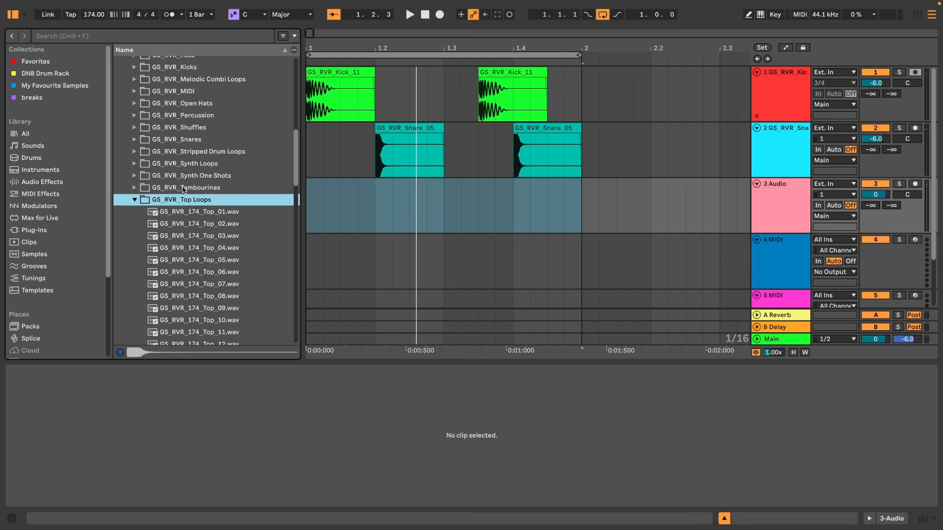
Open the GS_RVR_Top Loops folder and audition the top loop samples one after another.
{"action": "scroll", "coordinate": [185, 189], "scroll_direction": "down", "scroll_amount": 1}
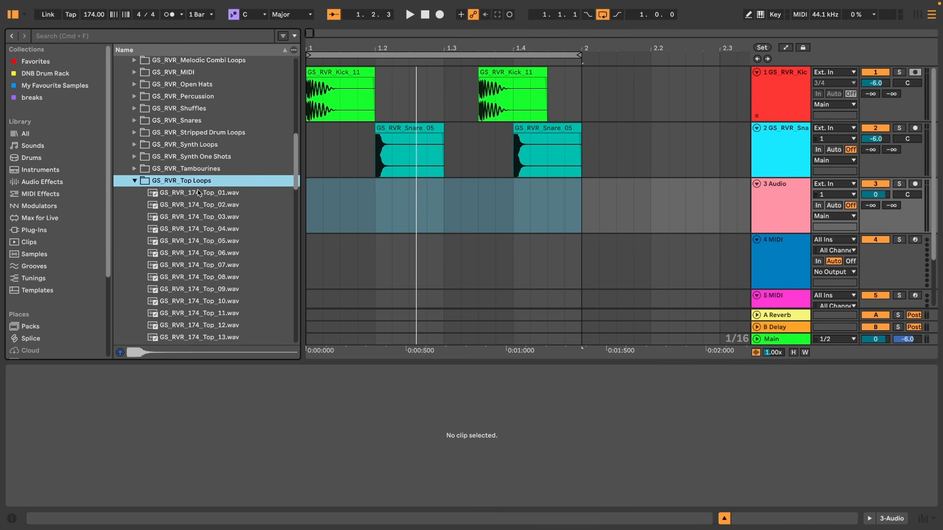
{"action": "left_click", "coordinate": [210, 196]}
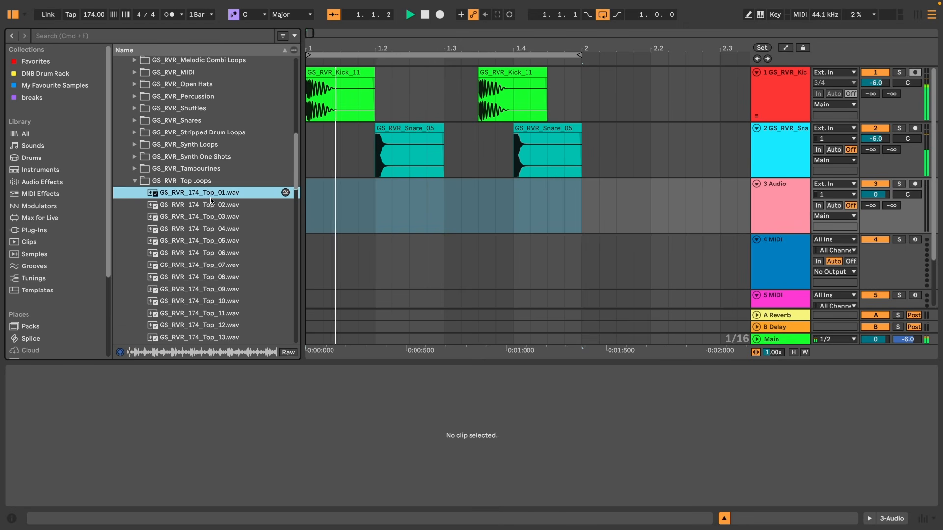
{"action": "key", "text": "Down"}
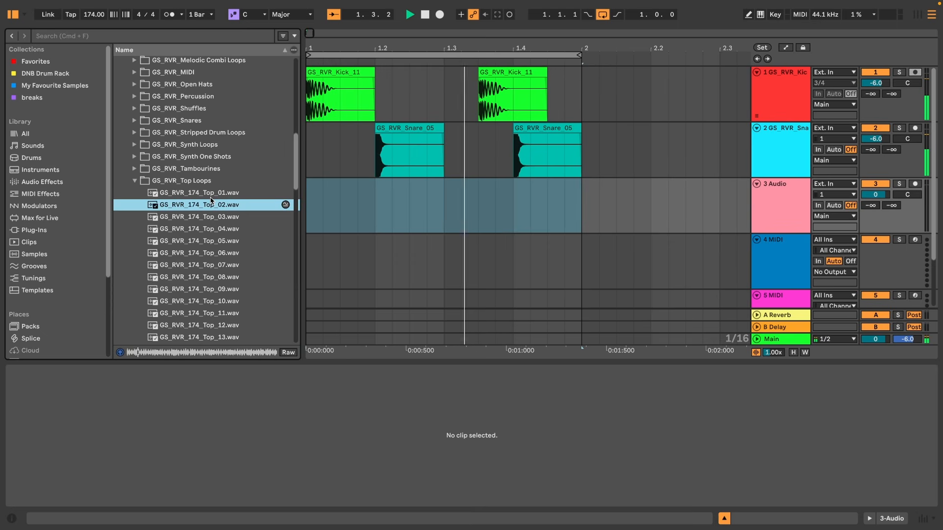
{"action": "key", "text": "Down"}
{"action": "key", "text": "Down"}
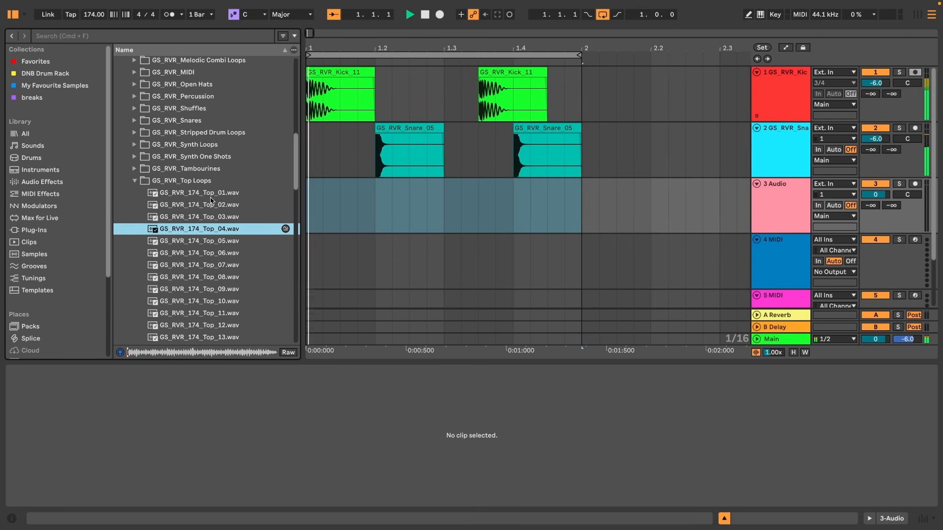
{"action": "key", "text": "Down"}
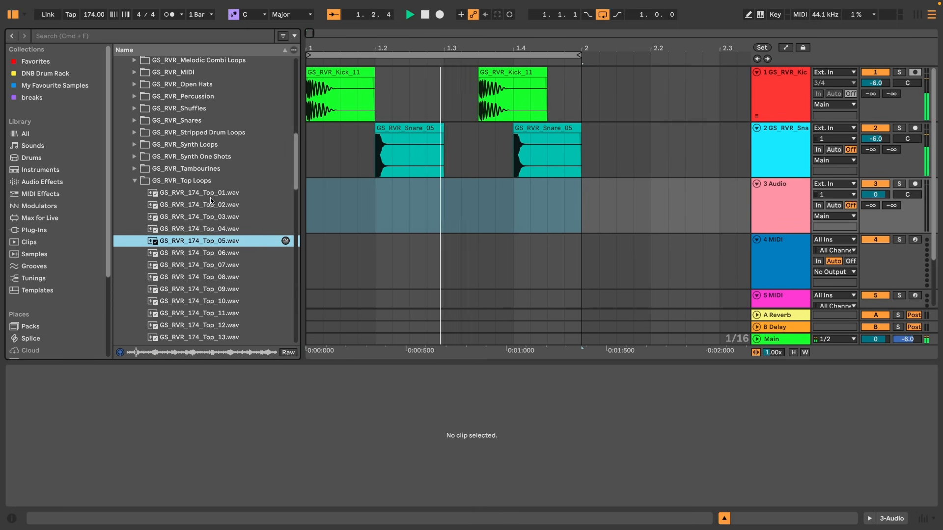
{"action": "key", "text": "Up"}
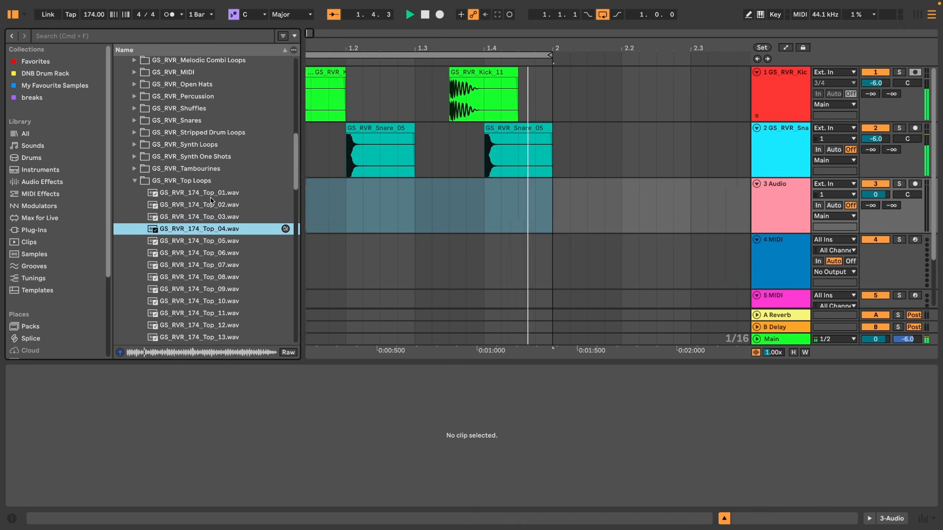
{"action": "key", "text": "Down"}
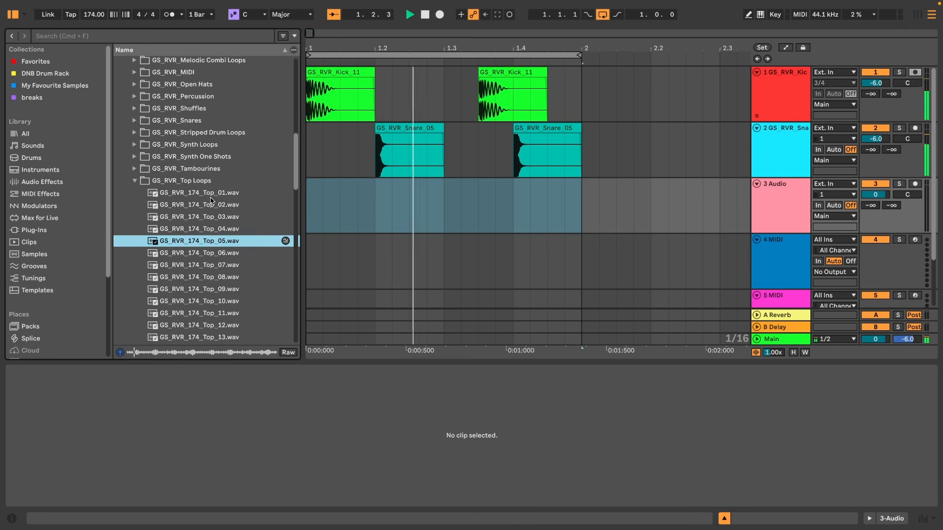
{"action": "key", "text": "Down"}
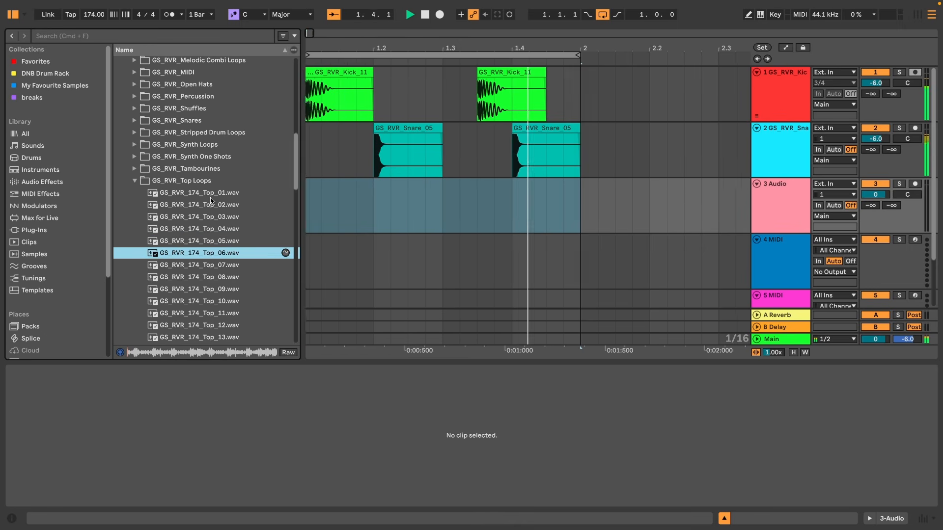
{"action": "key", "text": "Down"}
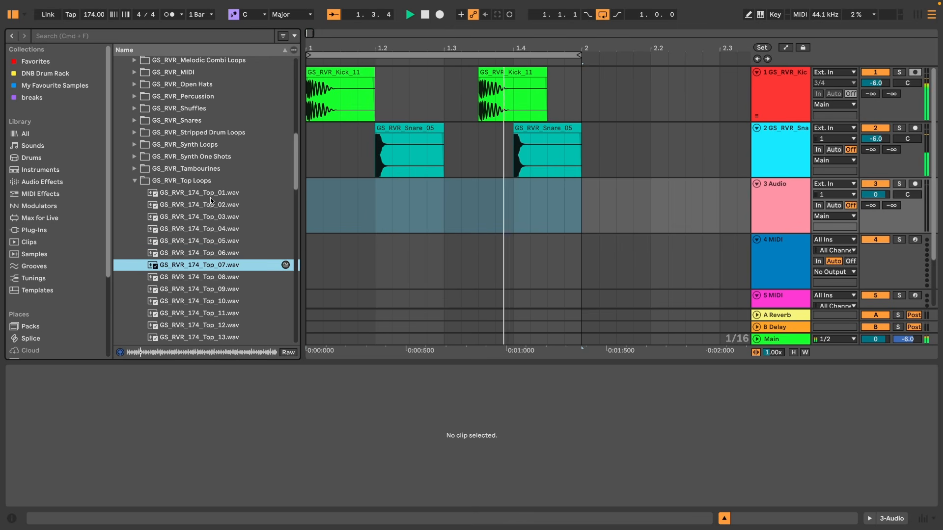
{"action": "key", "text": "Down"}
{"action": "key", "text": "Down"}
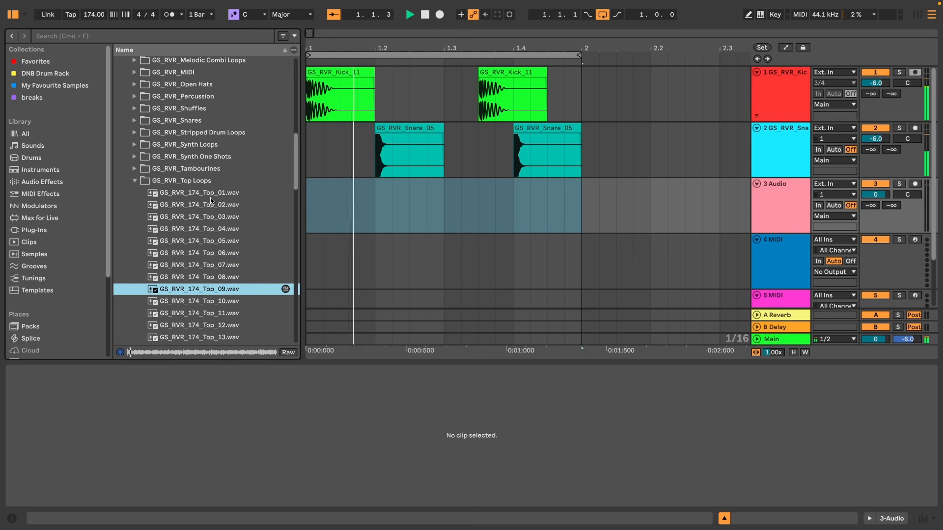
{"action": "key", "text": "Down"}
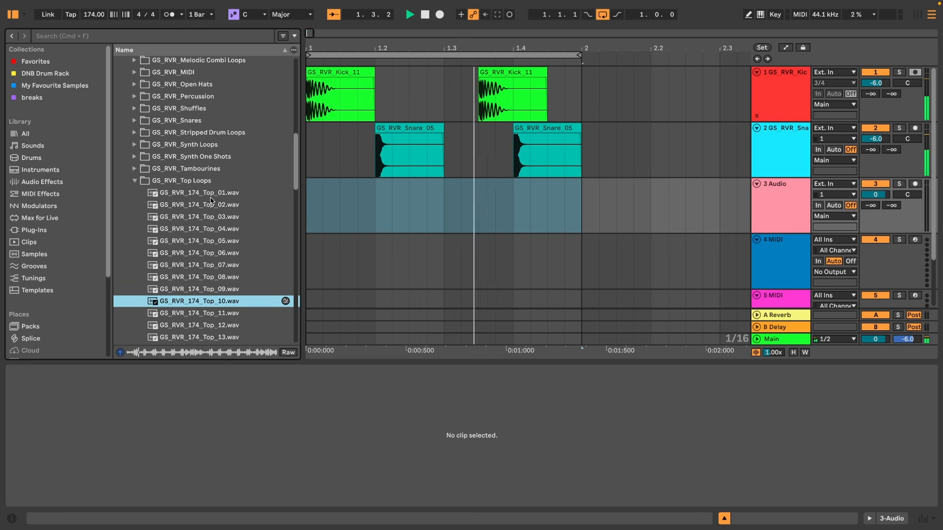
{"action": "key", "text": "Down"}
{"action": "key", "text": "Down"}
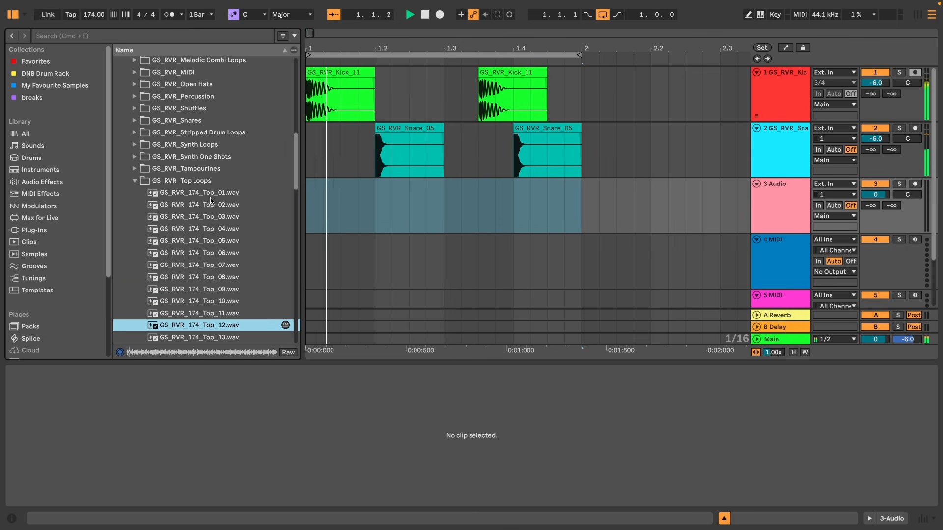
{"action": "key", "text": "Down"}
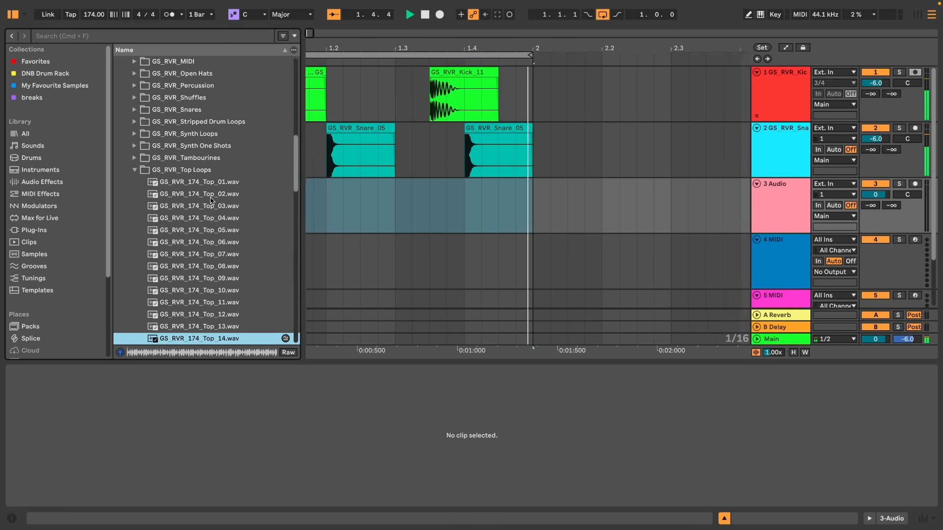
Place GS_RVR_174_Top_05 on track 3 and repeat its first beat to fill the bar.
{"action": "left_click_drag", "start_coordinate": [196, 149], "coordinate": [312, 209]}
{"action": "left_click", "coordinate": [390, 220]}
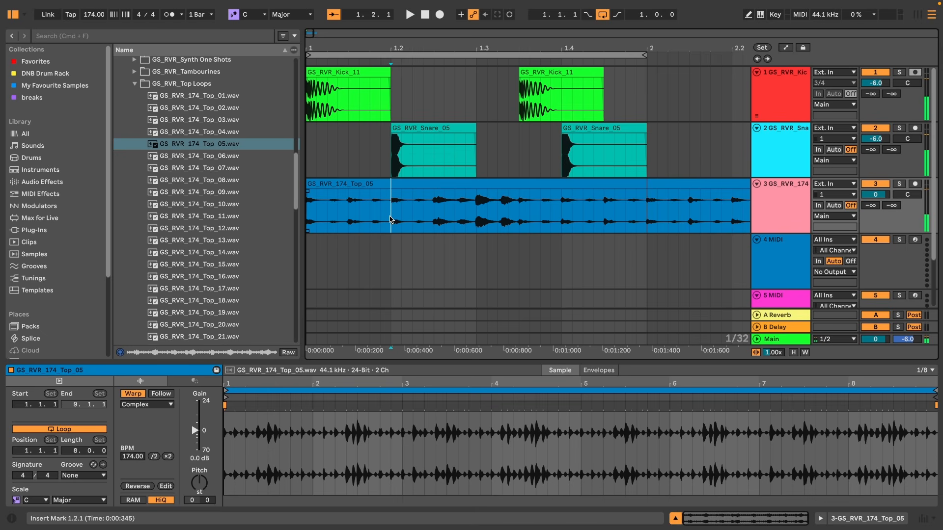
{"action": "left_click_drag", "start_coordinate": [390, 219], "coordinate": [300, 213]}
{"action": "key", "text": "super+d"}
{"action": "key", "text": "super+d"}
{"action": "key", "text": "super+d"}
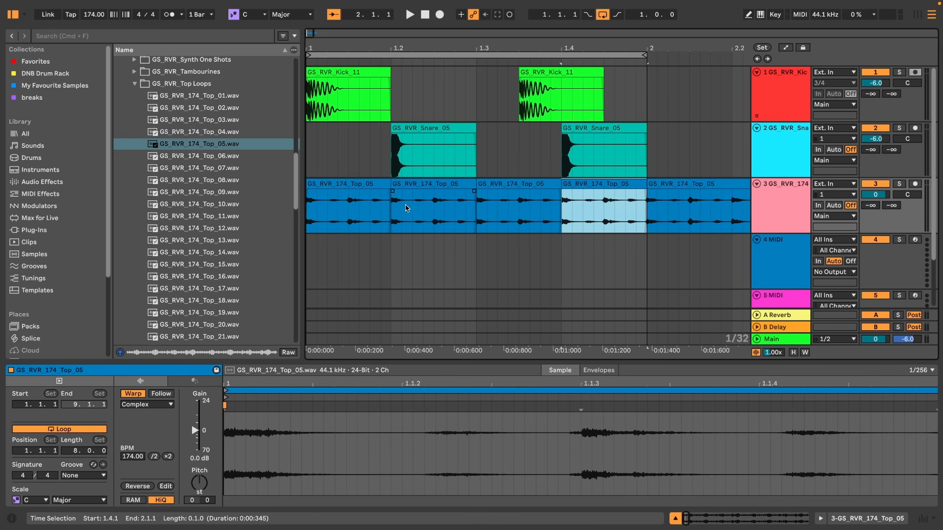
Play the loop and delete the top loop copy extending past bar 2.
{"action": "left_click", "coordinate": [370, 183]}
{"action": "key", "text": "space"}
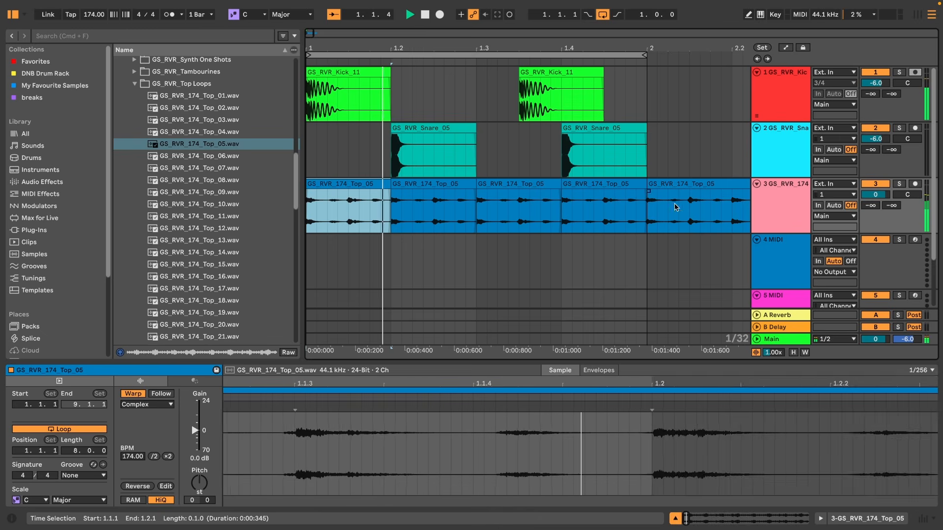
{"action": "left_click", "coordinate": [674, 184]}
{"action": "key", "text": "Delete"}
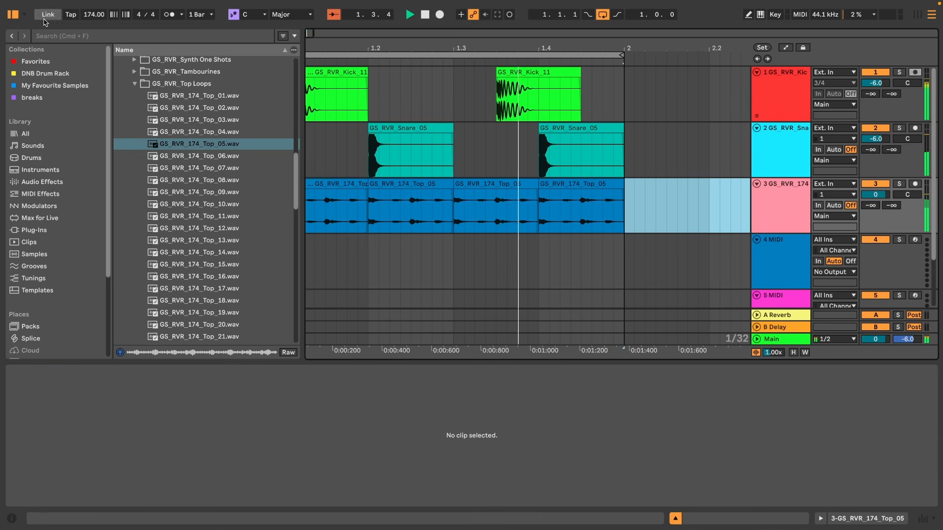
Hide the browser and zoom the arrangement to the one-bar loop.
{"action": "left_click", "coordinate": [15, 16]}
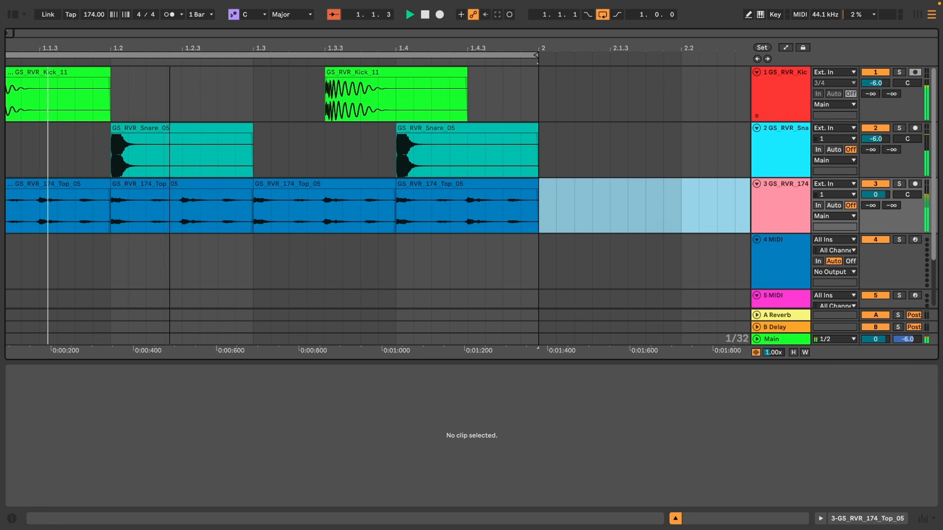
{"action": "left_click_drag", "start_coordinate": [169, 44], "coordinate": [169, 30]}
{"action": "key", "text": "Tab"}
{"action": "key", "text": "Tab"}
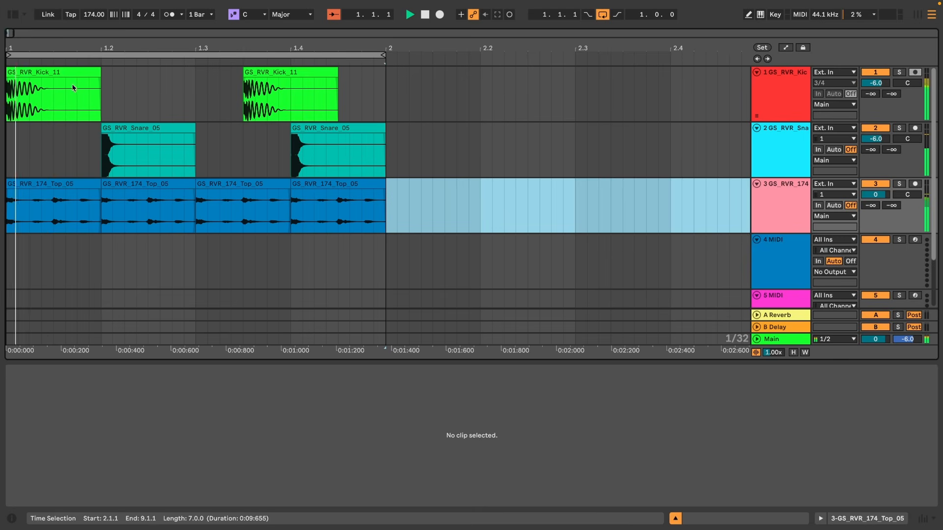
Play the loop and add EQ Eight to the top loop track, switching band 2 to a high-pass filter.
{"action": "left_click", "coordinate": [14, 15]}
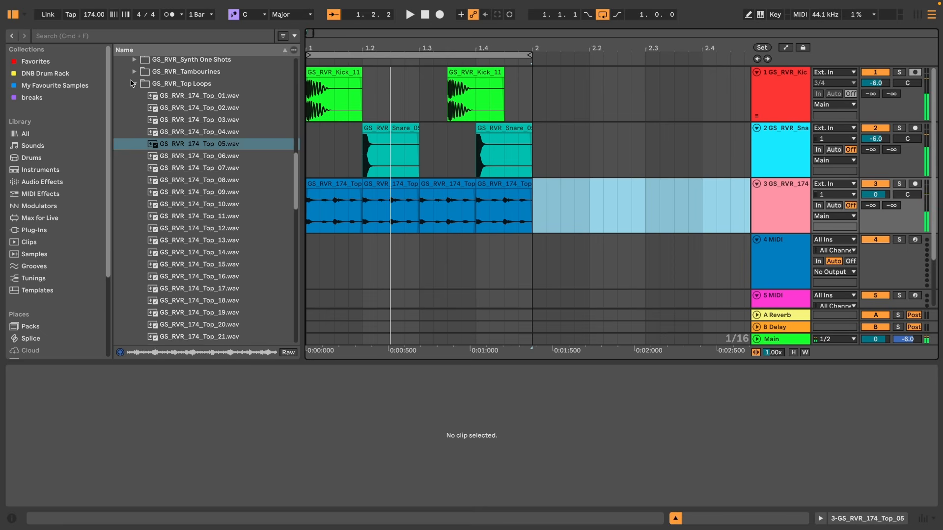
{"action": "key", "text": "space"}
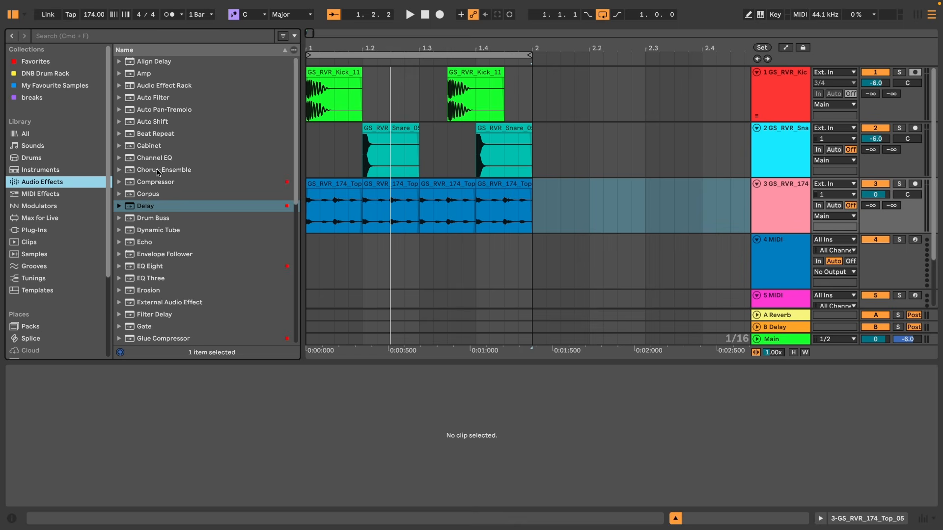
{"action": "left_click", "coordinate": [149, 268]}
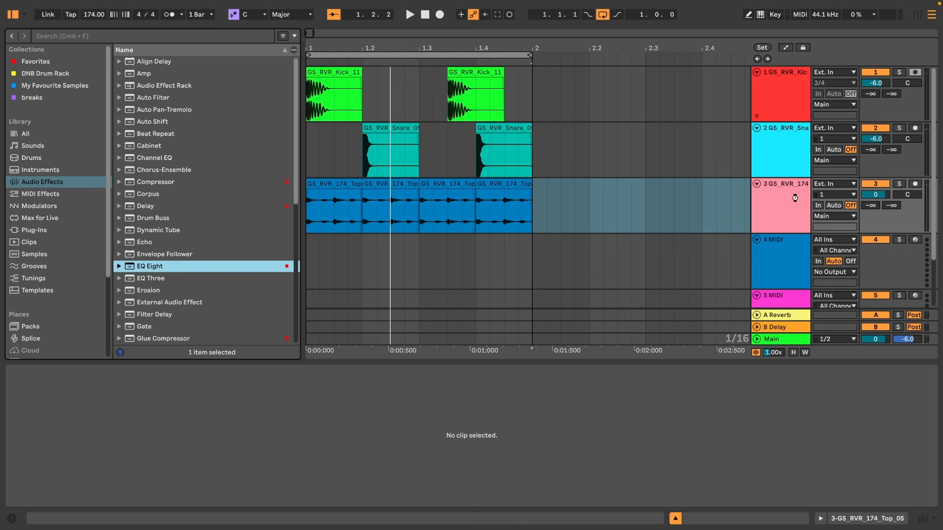
{"action": "left_click_drag", "start_coordinate": [795, 198], "coordinate": [795, 198]}
{"action": "left_click", "coordinate": [87, 492]}
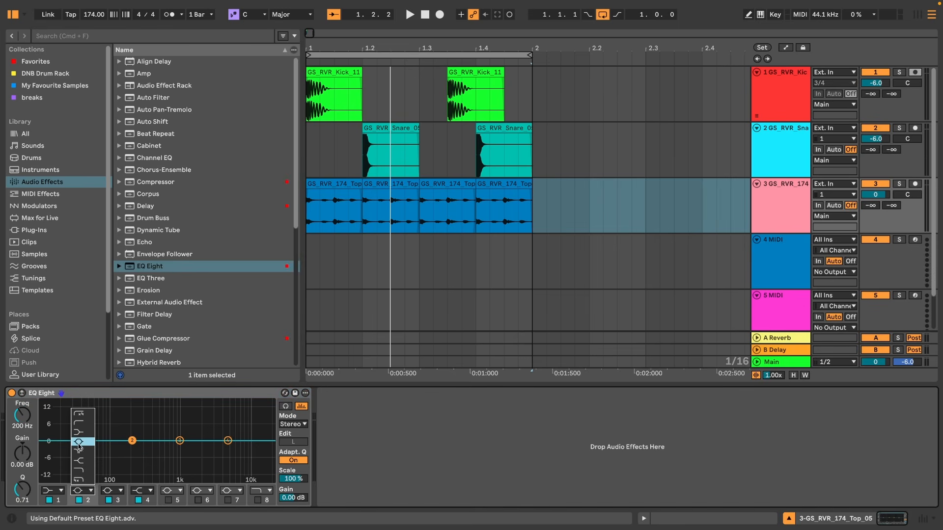
{"action": "left_click", "coordinate": [81, 432]}
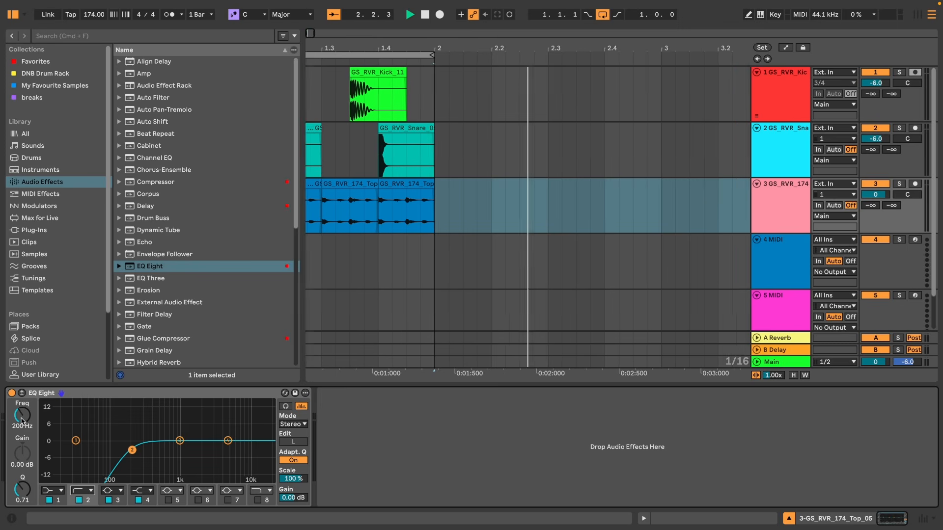
Open the GS_RVR_Shuffles folder and audition the shuffle samples one after another.
{"action": "scroll", "coordinate": [337, 276], "scroll_direction": "left", "scroll_amount": 5}
{"action": "left_click", "coordinate": [418, 52]}
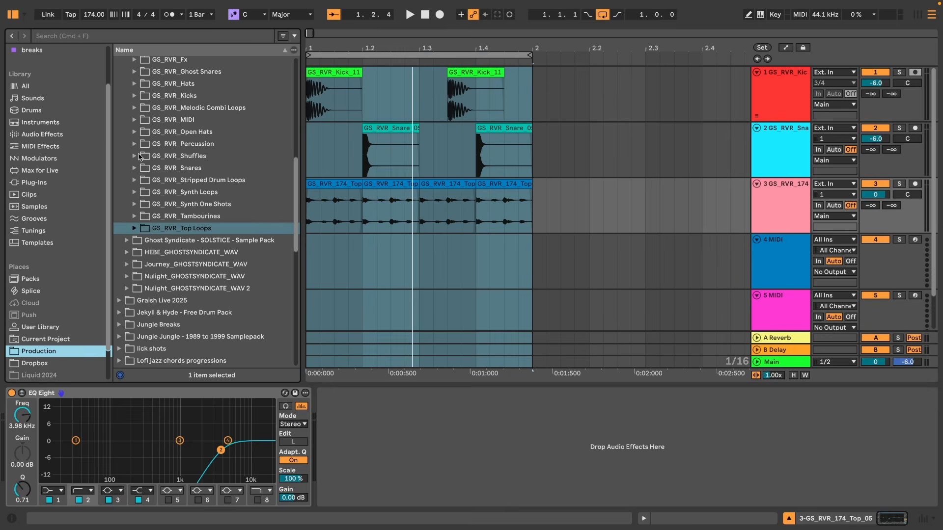
{"action": "left_click", "coordinate": [135, 155]}
{"action": "left_click", "coordinate": [172, 181]}
{"action": "key", "text": "Down"}
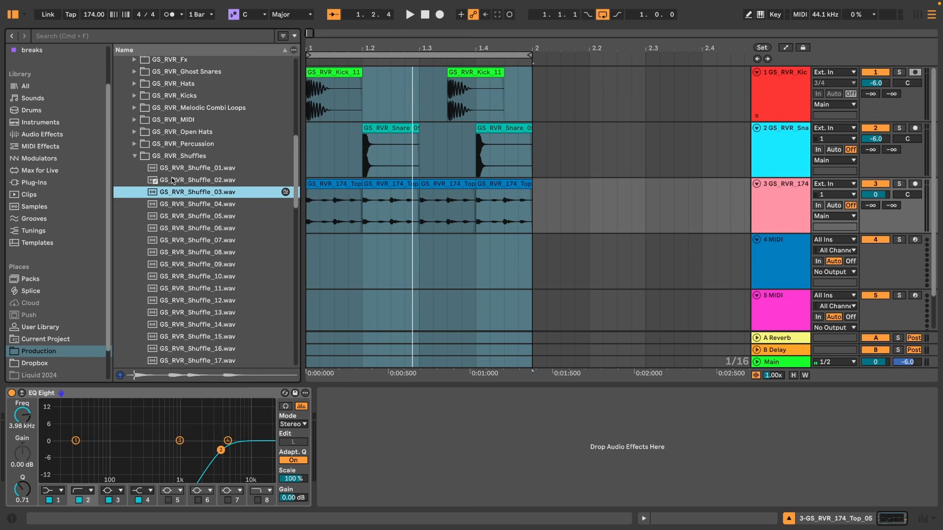
{"action": "key", "text": "Down"}
{"action": "key", "text": "Down"}
{"action": "key", "text": "Down"}
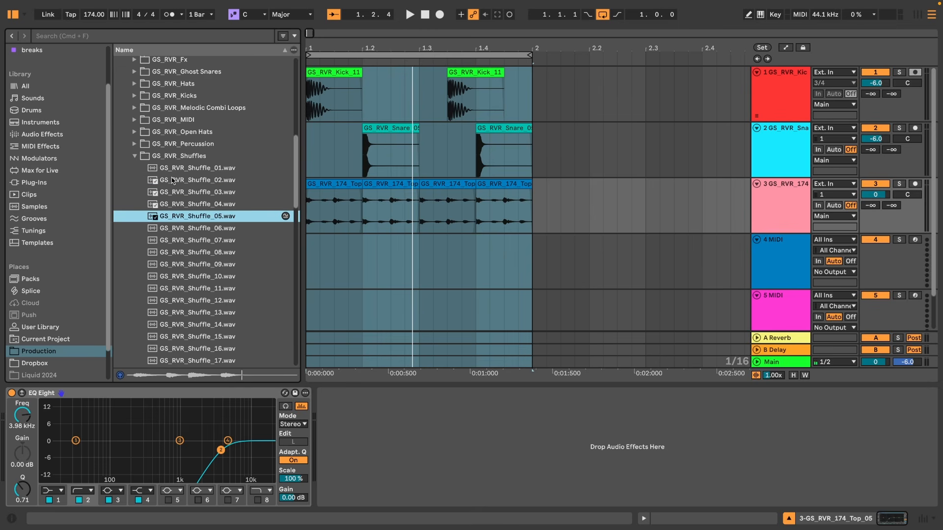
{"action": "key", "text": "Down"}
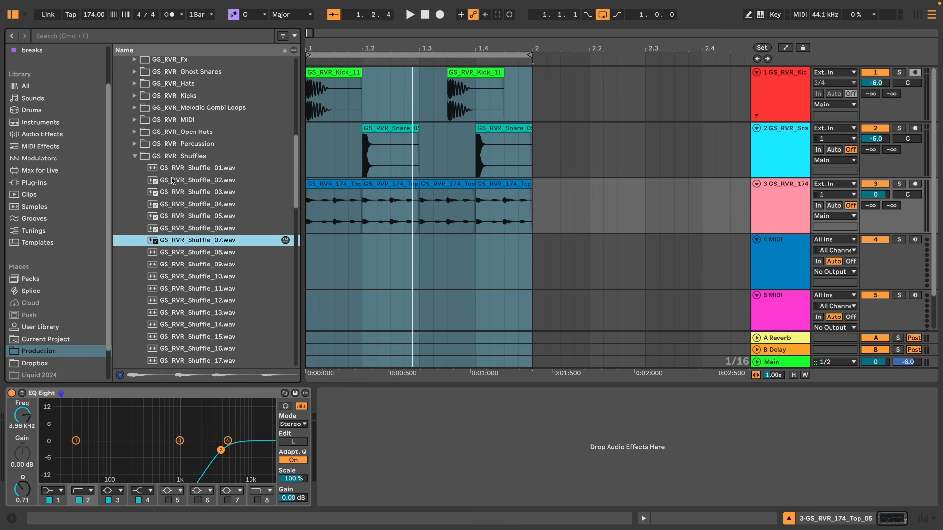
{"action": "key", "text": "Down"}
Place GS_RVR_Shuffle_16 on a new fourth track, starting at beat 1.2.3.
{"action": "left_click", "coordinate": [205, 349]}
{"action": "left_click_drag", "start_coordinate": [324, 3], "coordinate": [519, 291]}
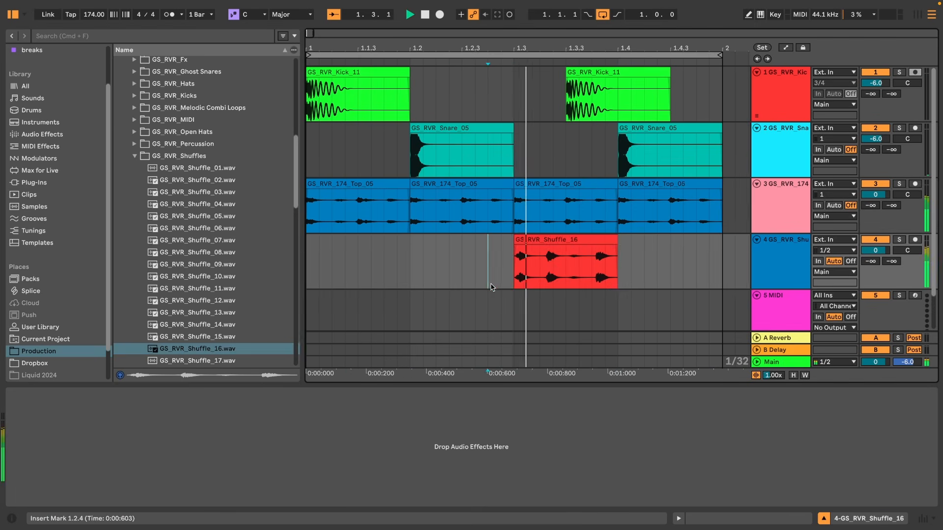
{"action": "scroll", "coordinate": [433, 235], "scroll_direction": "right", "scroll_amount": 5}
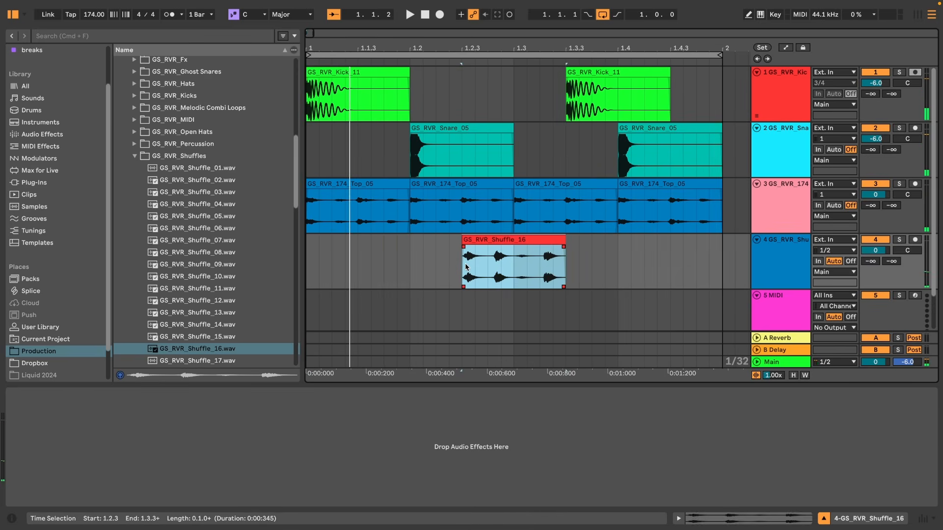
{"action": "left_click_drag", "start_coordinate": [465, 268], "coordinate": [512, 271]}
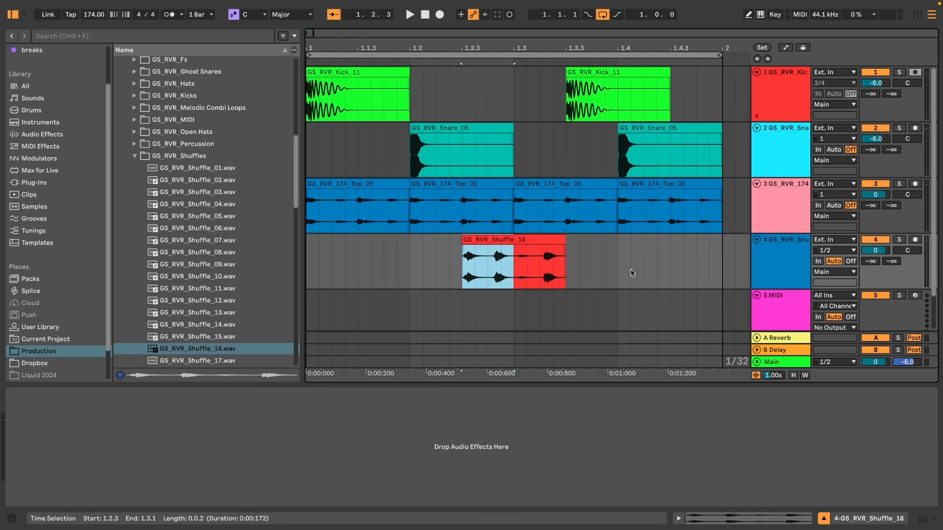
Paste a half-beat copy of the shuffle clip at 1.4.3 and play the loop in the mixer view.
{"action": "left_click", "coordinate": [671, 262]}
{"action": "key", "text": "super+v"}
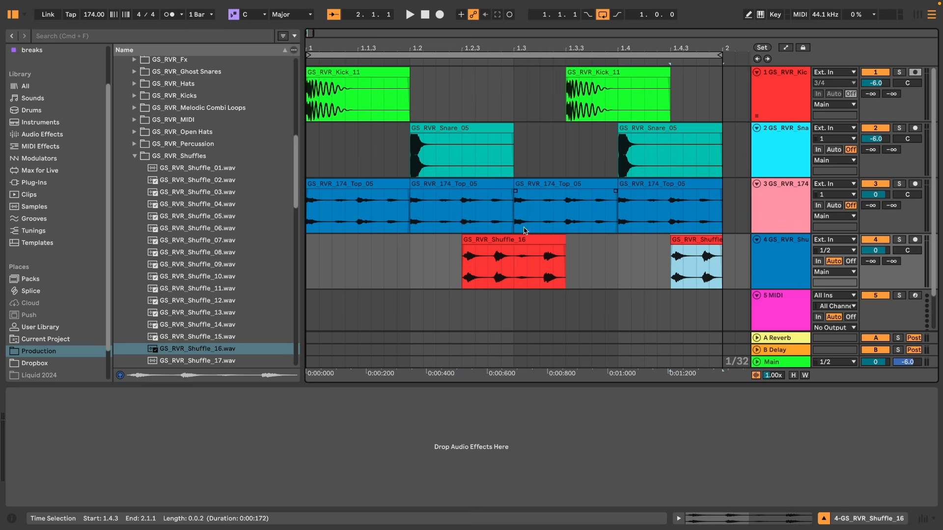
{"action": "key", "text": "Tab"}
{"action": "key", "text": "space"}
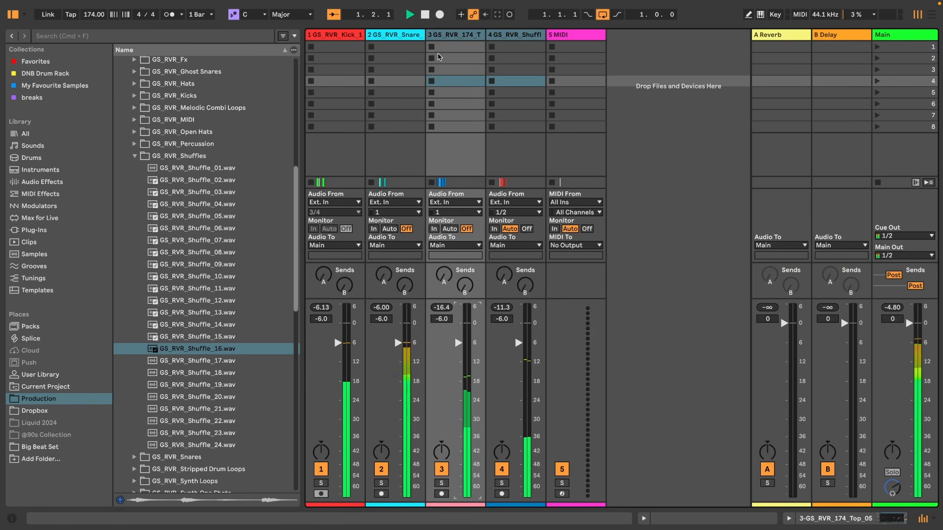
Balance the mixer levels while the loop plays, lowering the shuffle track's volume to -19.7 dB.
{"action": "left_click", "coordinate": [447, 35], "text": "shift"}
{"action": "key", "text": "space"}
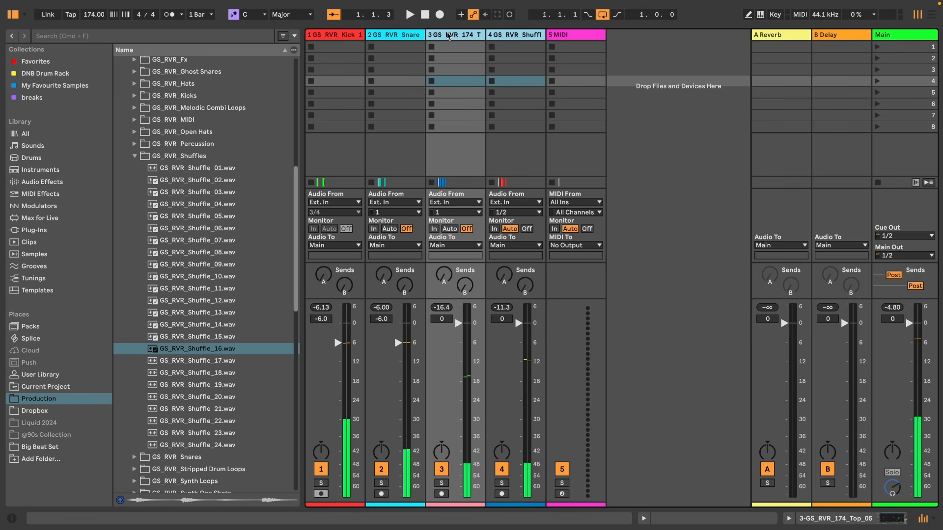
{"action": "left_click", "coordinate": [420, 38]}
{"action": "left_click", "coordinate": [465, 37]}
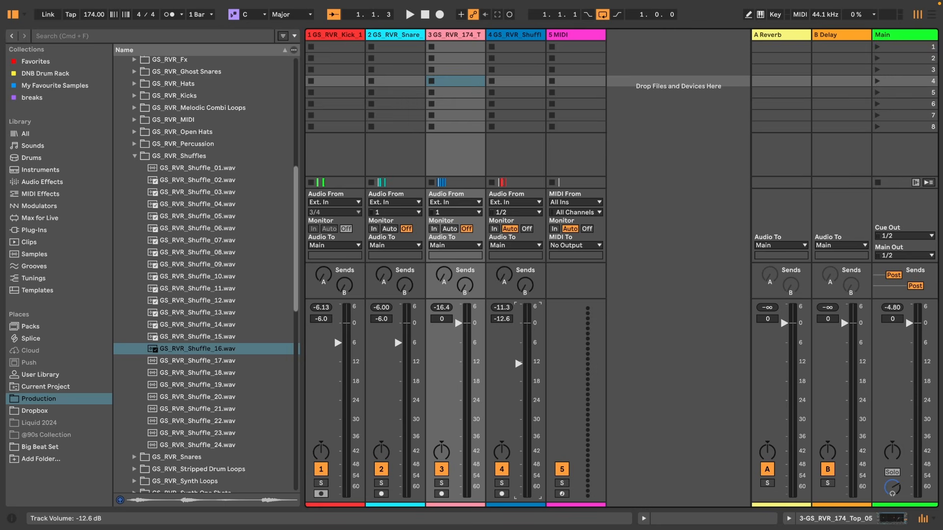
{"action": "key", "text": "space"}
{"action": "left_click_drag", "start_coordinate": [517, 364], "coordinate": [518, 386]}
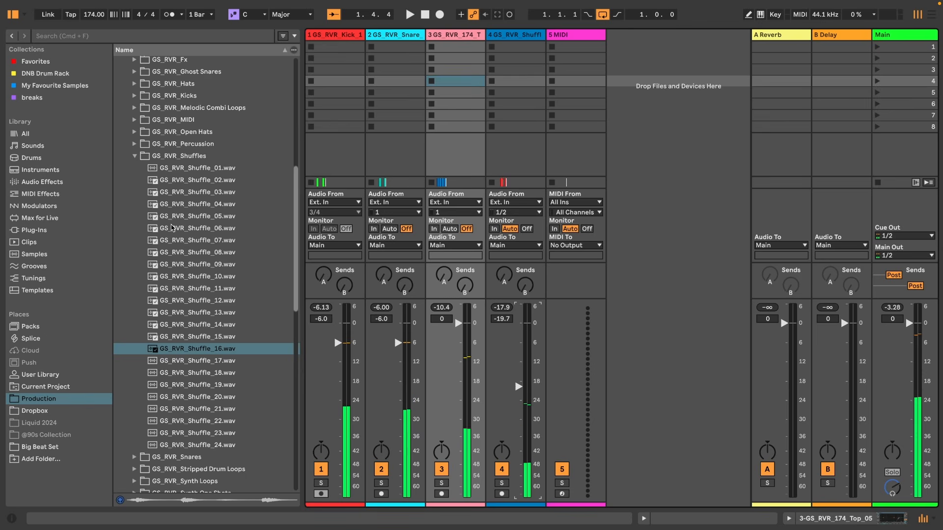
{"action": "key", "text": "space"}
Audition more shuffle samples and place GS_RVR_Shuffle_02 on the shuffle track at beat 1.2.3.
{"action": "left_click", "coordinate": [181, 228]}
{"action": "left_click", "coordinate": [193, 216]}
{"action": "left_click", "coordinate": [205, 181]}
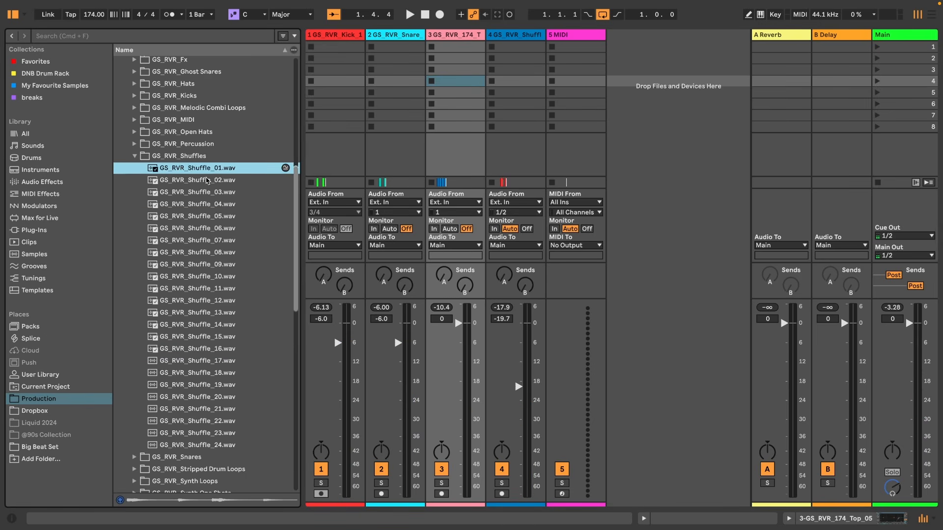
{"action": "key", "text": "Tab"}
{"action": "mouse_move", "coordinate": [206, 184]}
{"action": "left_mouse_down"}
{"action": "mouse_move", "coordinate": [461, 258]}
{"action": "mouse_move", "coordinate": [461, 270]}
{"action": "mouse_move", "coordinate": [512, 271]}
{"action": "left_mouse_up"}
Paste the GS_RVR_Shuffle_02 fragment at 1.4.3 and play the loop.
{"action": "left_click", "coordinate": [669, 264]}
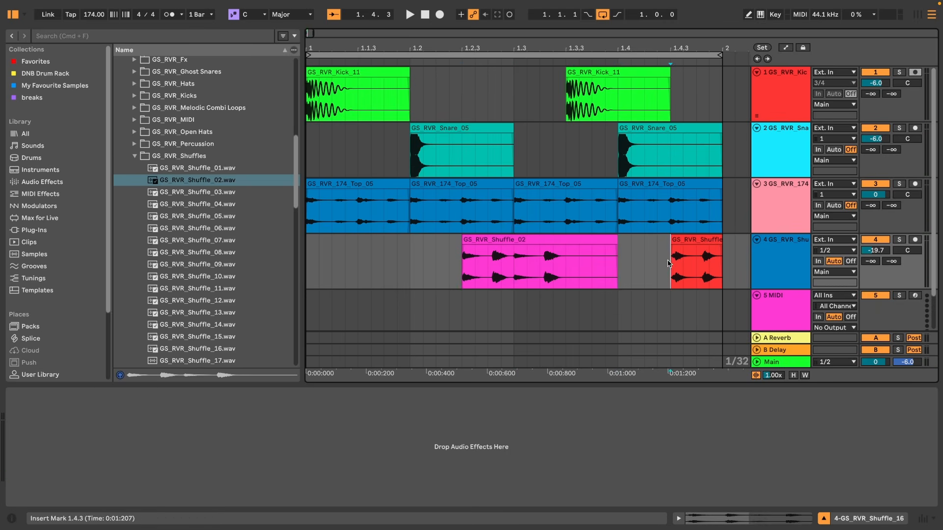
{"action": "key", "text": "super+v"}
{"action": "key", "text": "space"}
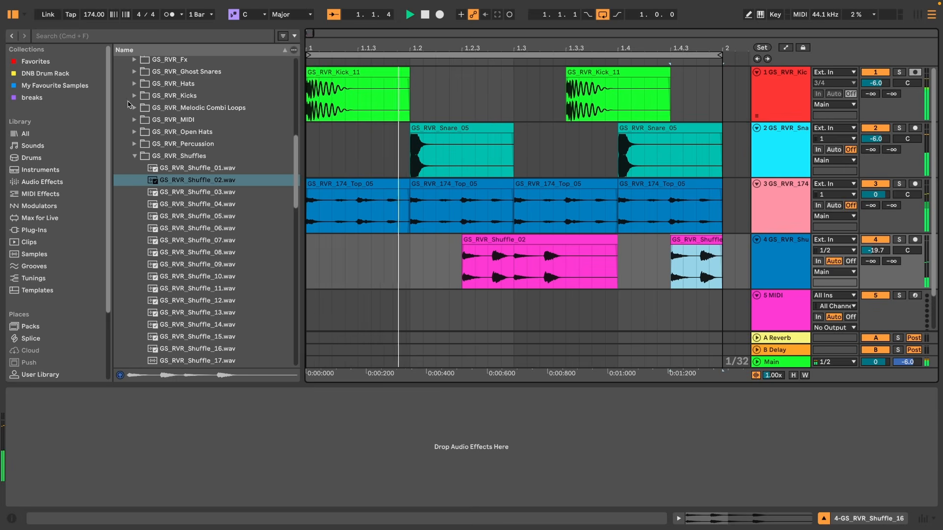
{"action": "key", "text": "Left"}
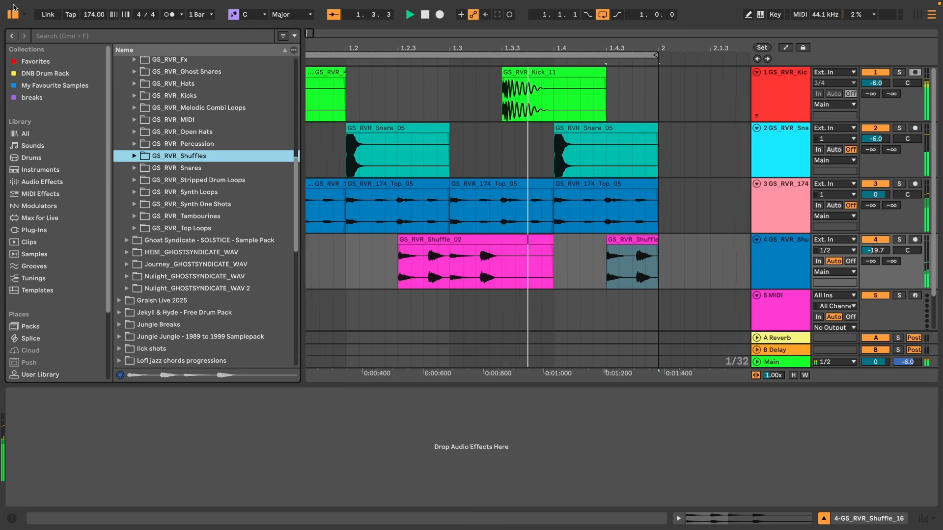
Replace both snare hits on the snare track with GS_RVR_Snare_27.
{"action": "key", "text": "super+alt+b"}
{"action": "key", "text": "space"}
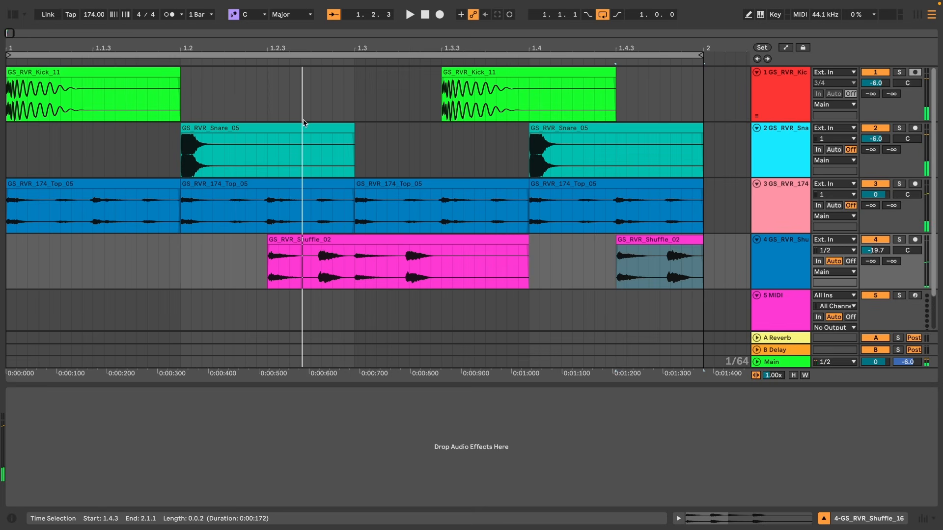
{"action": "left_click_drag", "start_coordinate": [291, 50], "coordinate": [290, 38]}
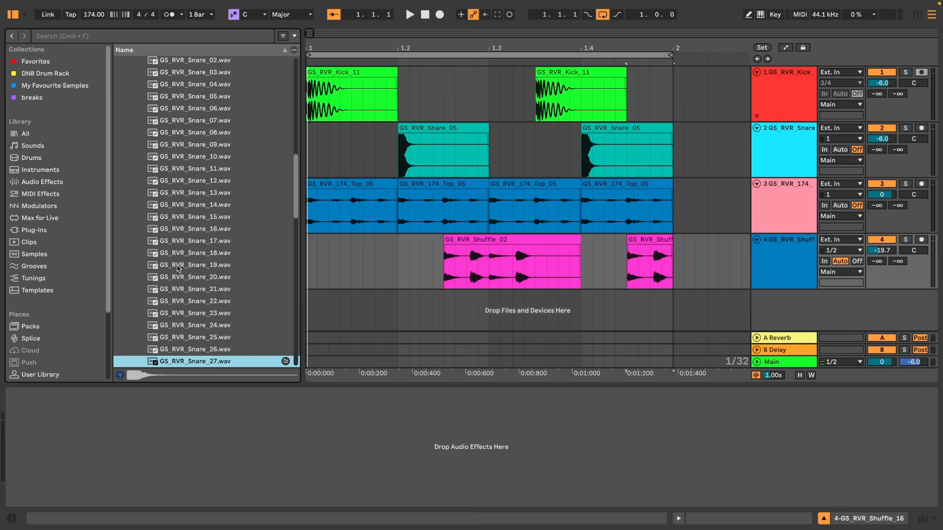
{"action": "key", "text": "Up"}
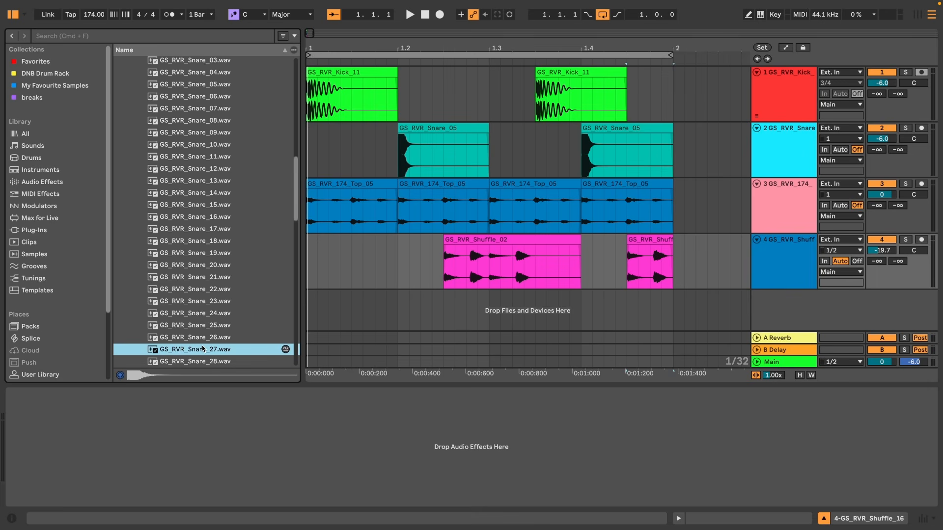
{"action": "left_click_drag", "start_coordinate": [203, 350], "coordinate": [393, 142]}
{"action": "left_click", "coordinate": [608, 140]}
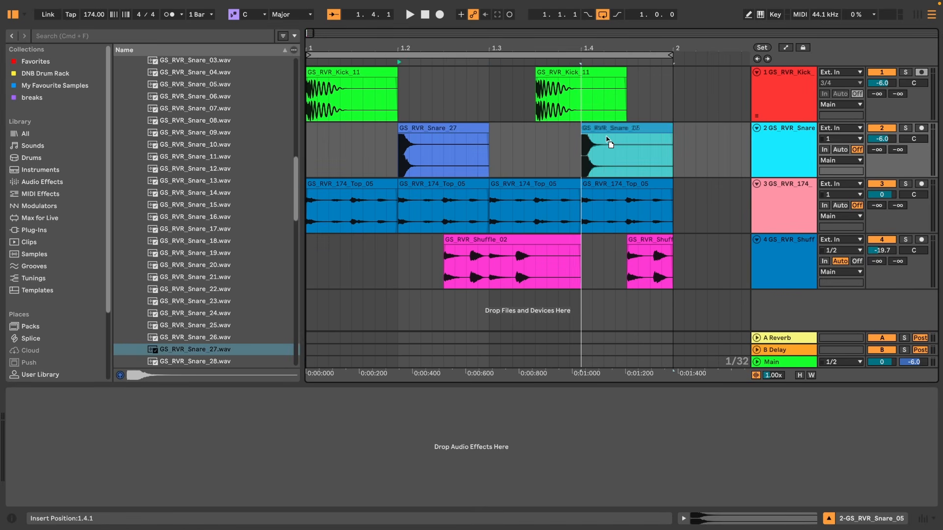
{"action": "left_click_drag", "start_coordinate": [608, 140], "coordinate": [607, 140]}
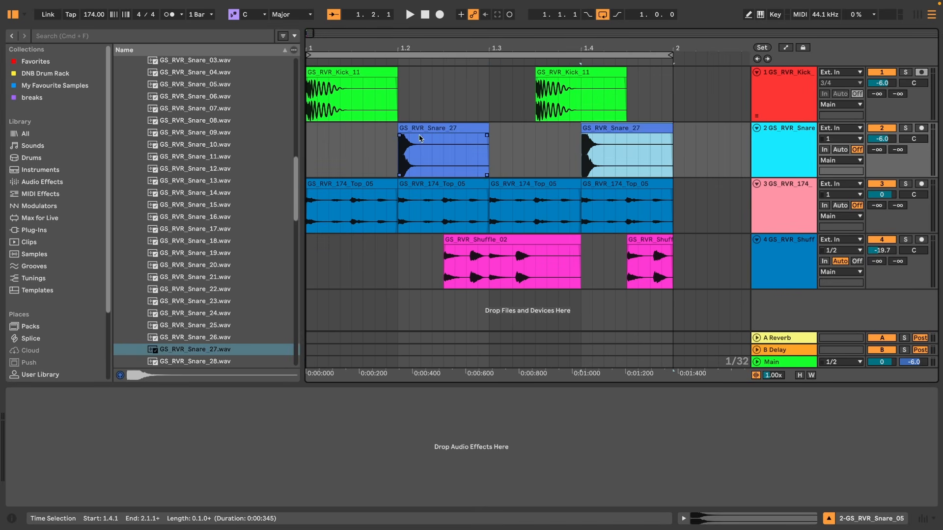
Play the loop in the mixer and set the top loop track's volume to -4.3 dB.
{"action": "key", "text": "space"}
{"action": "key", "text": "Tab"}
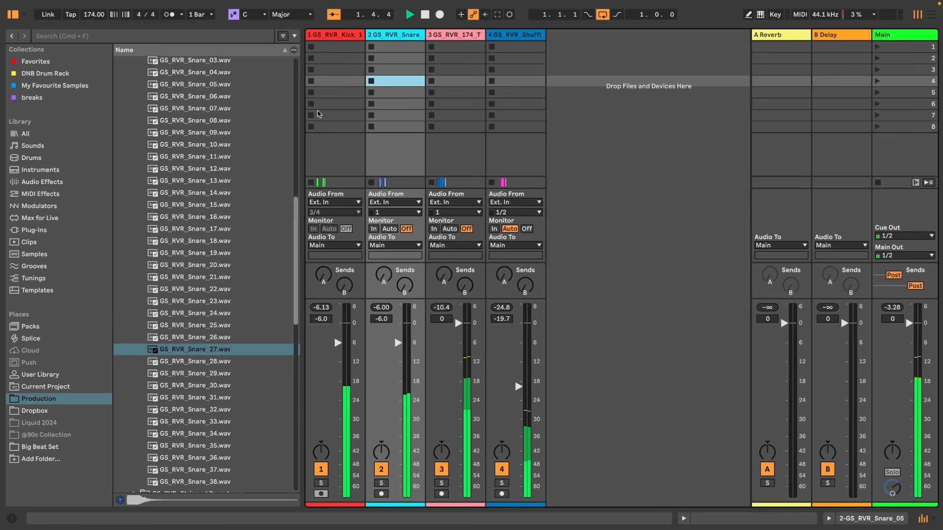
{"action": "key", "text": "super+alt+b"}
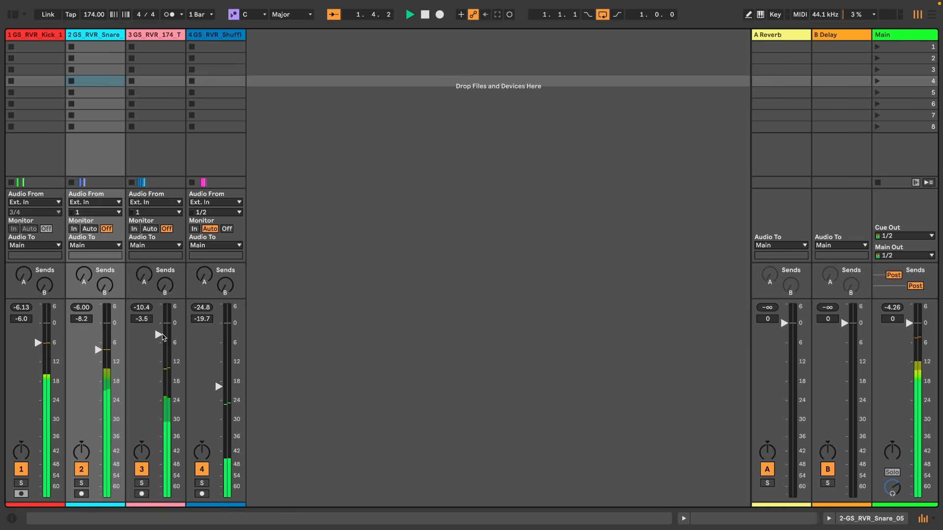
{"action": "left_click_drag", "start_coordinate": [163, 337], "coordinate": [163, 340]}
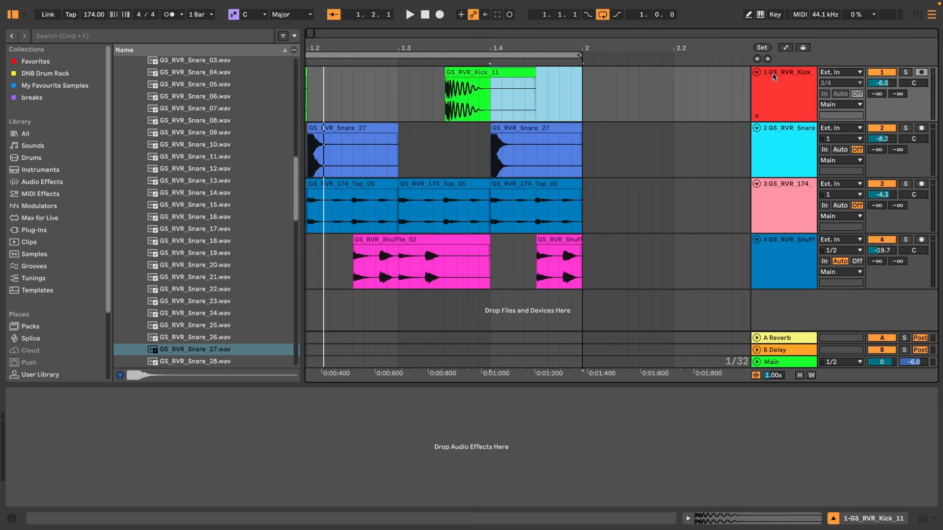
Rename the four tracks kick, snare, top and shuffle.
{"action": "left_click", "coordinate": [773, 73]}
{"action": "key", "text": "super+r"}
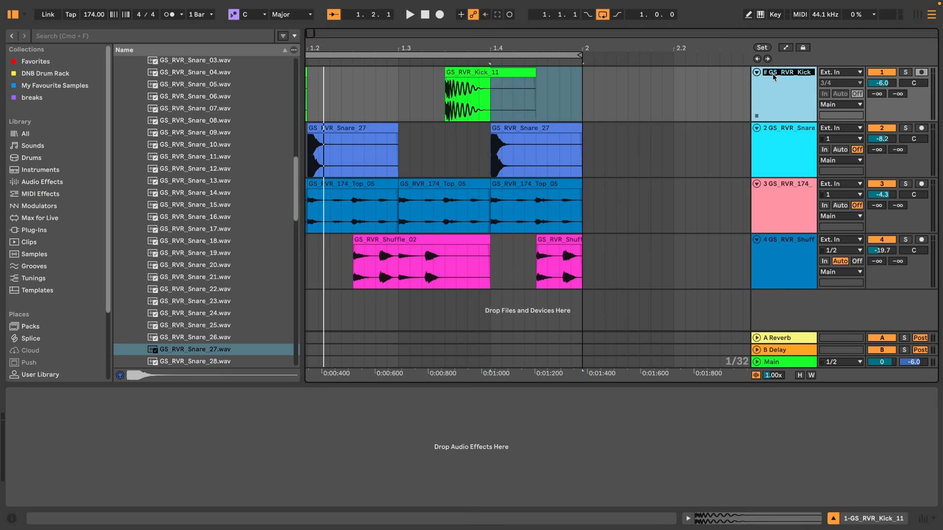
{"action": "type", "text": "kick"}
{"action": "key", "text": "Tab"}
{"action": "type", "text": "snare"}
{"action": "key", "text": "Tab"}
{"action": "type", "text": "to"}
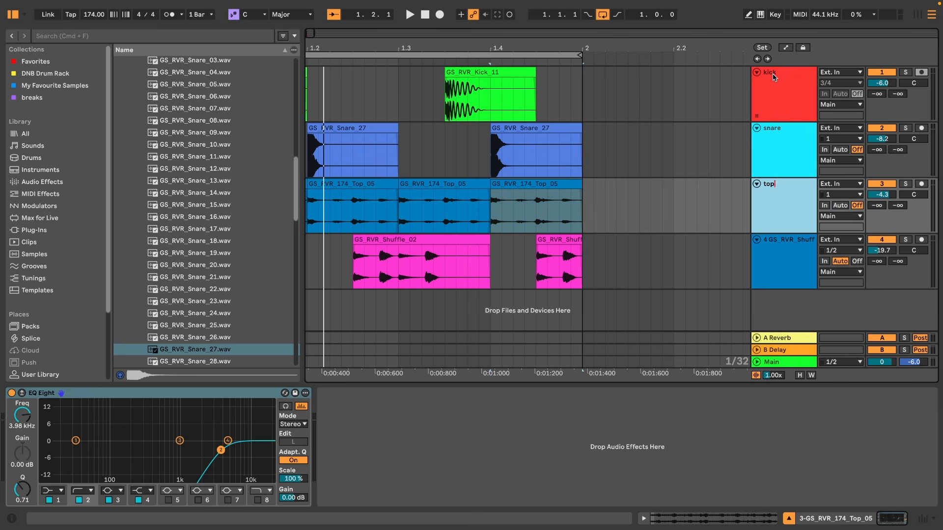
{"action": "key", "text": "Tab"}
{"action": "type", "text": "s"}
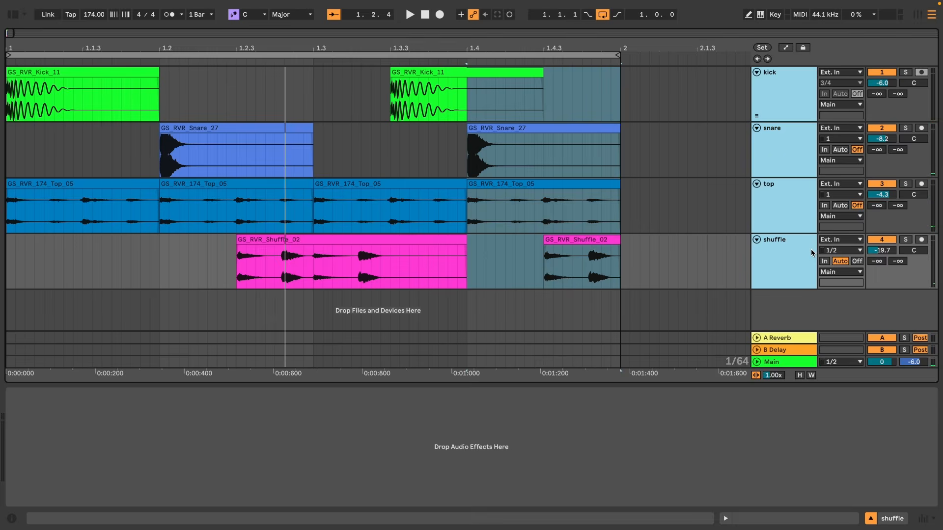
Group the four tracks, name the group DRUMS, and add a Glue Compressor to it.
{"action": "key", "text": "super+g"}
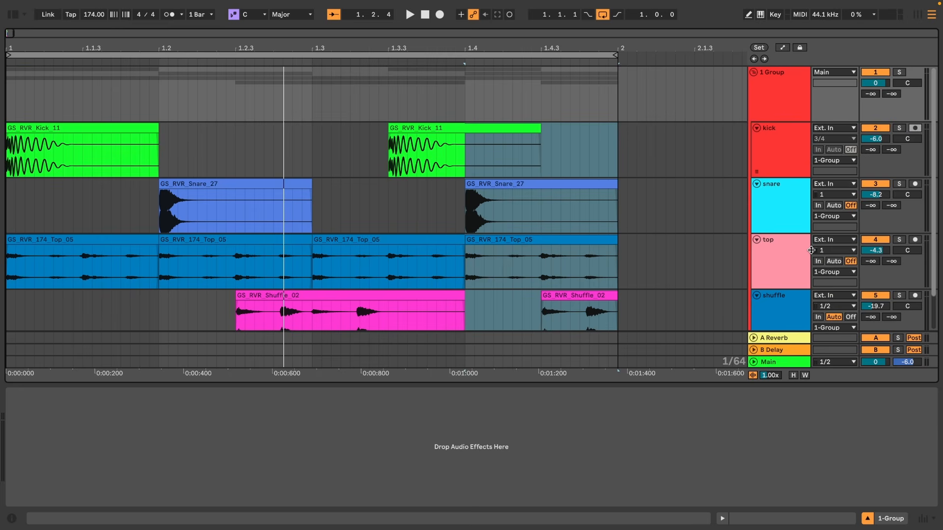
{"action": "type", "text": "DRUMS"}
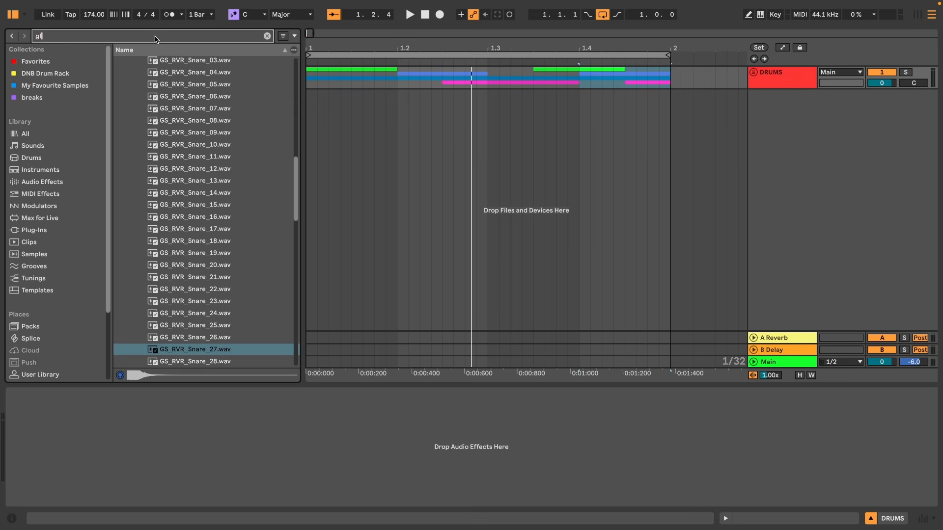
{"action": "type", "text": "ue"}
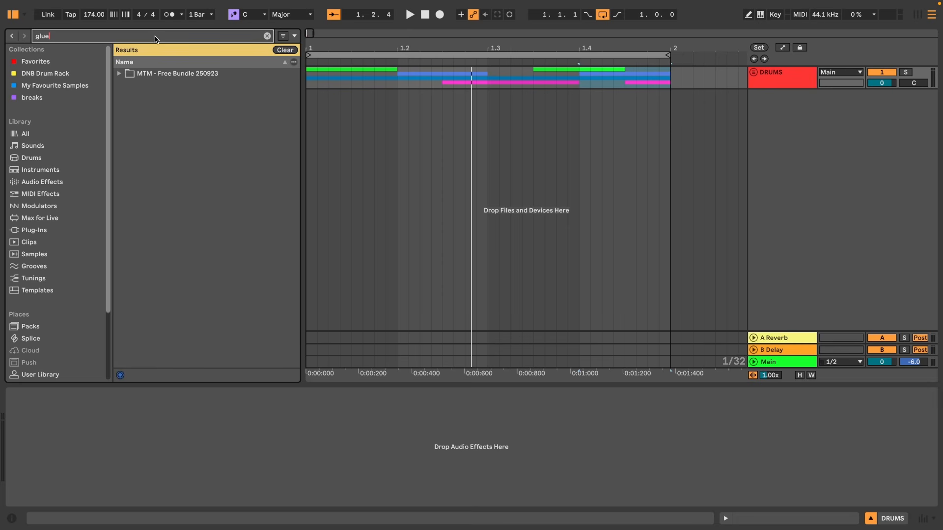
{"action": "left_click", "coordinate": [46, 186]}
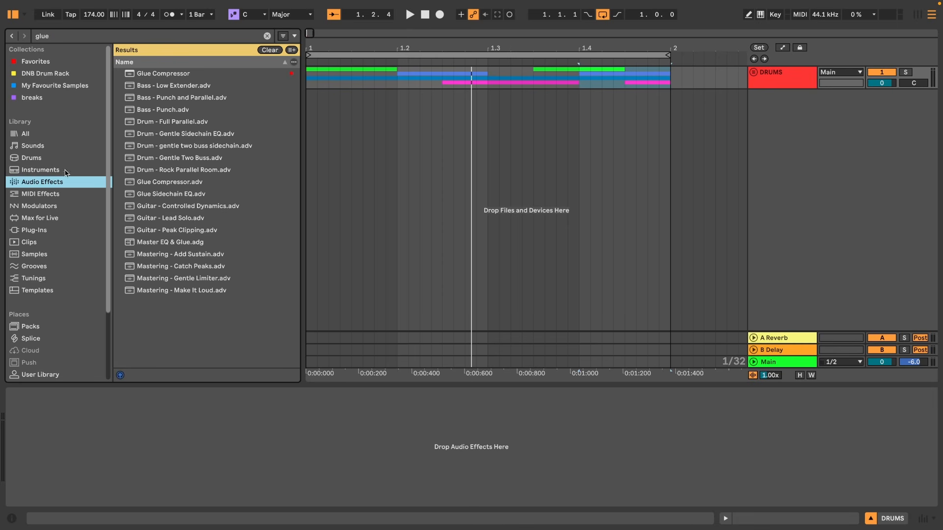
{"action": "left_click_drag", "start_coordinate": [151, 74], "coordinate": [652, 56]}
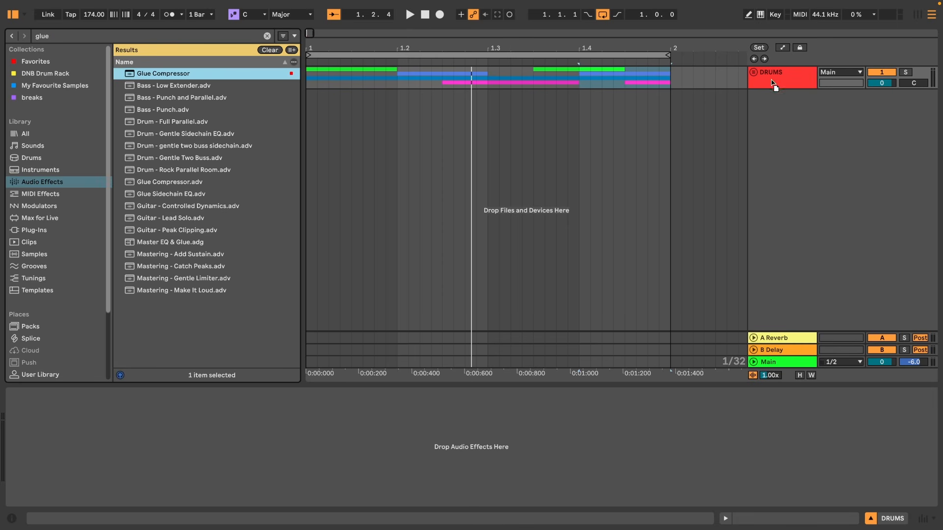
Play the loop and set the DRUMS group's Glue Compressor threshold to -11.4 dB and makeup to 1.43 dB.
{"action": "left_click_drag", "start_coordinate": [766, 84], "coordinate": [773, 83]}
{"action": "left_click_drag", "start_coordinate": [78, 493], "coordinate": [79, 474]}
{"action": "key", "text": "space"}
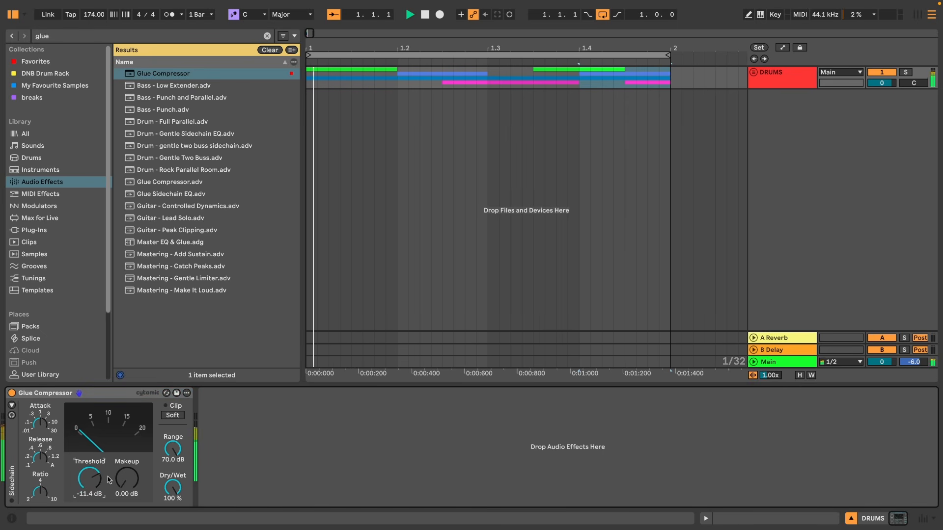
{"action": "left_click_drag", "start_coordinate": [123, 483], "coordinate": [122, 479]}
{"action": "key", "text": "space"}
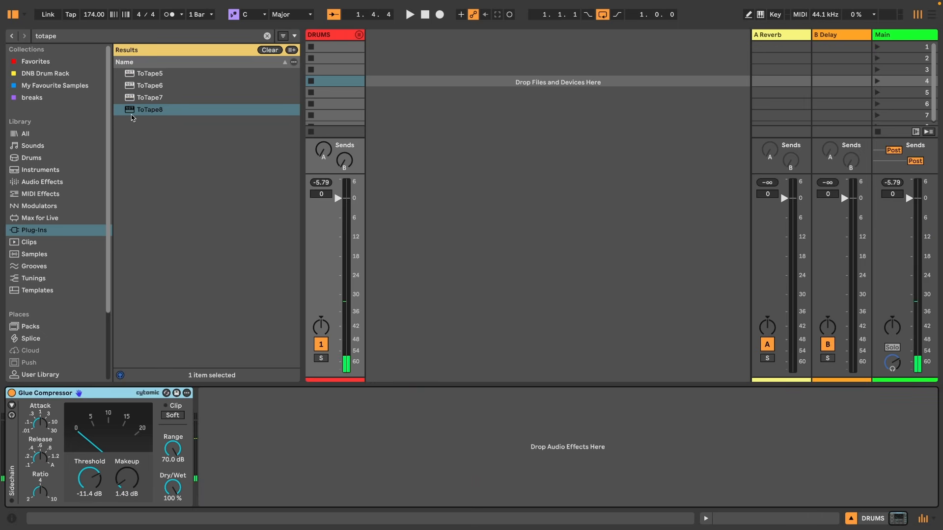
Add the ToTape8 plug-in to the DRUMS group after the Glue Compressor and open its parameters.
{"action": "left_click", "coordinate": [139, 112]}
{"action": "left_click_drag", "start_coordinate": [234, 393], "coordinate": [257, 428]}
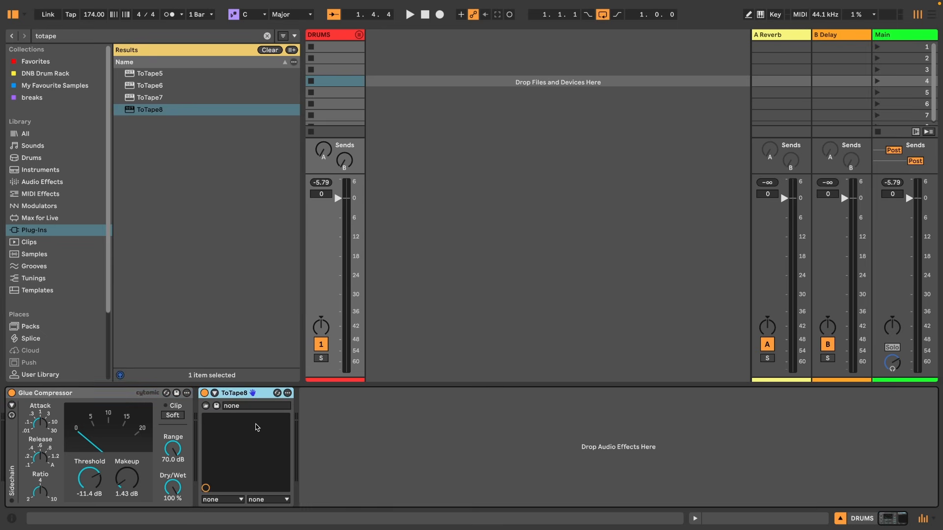
{"action": "left_click", "coordinate": [214, 392]}
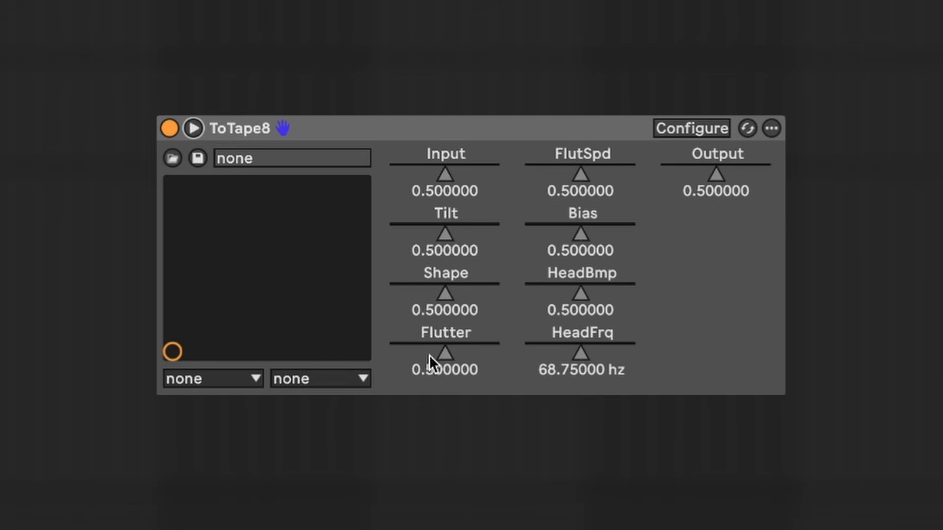
Set ToTape8's Flutter and HeadBmp to 0, Input to 1.0 and Output to about 0.164, then bypass it briefly to compare.
{"action": "left_click_drag", "start_coordinate": [443, 346], "coordinate": [390, 352]}
{"action": "left_click_drag", "start_coordinate": [577, 289], "coordinate": [525, 294]}
{"action": "left_click_drag", "start_coordinate": [700, 167], "coordinate": [679, 172]}
{"action": "left_click_drag", "start_coordinate": [479, 170], "coordinate": [518, 164]}
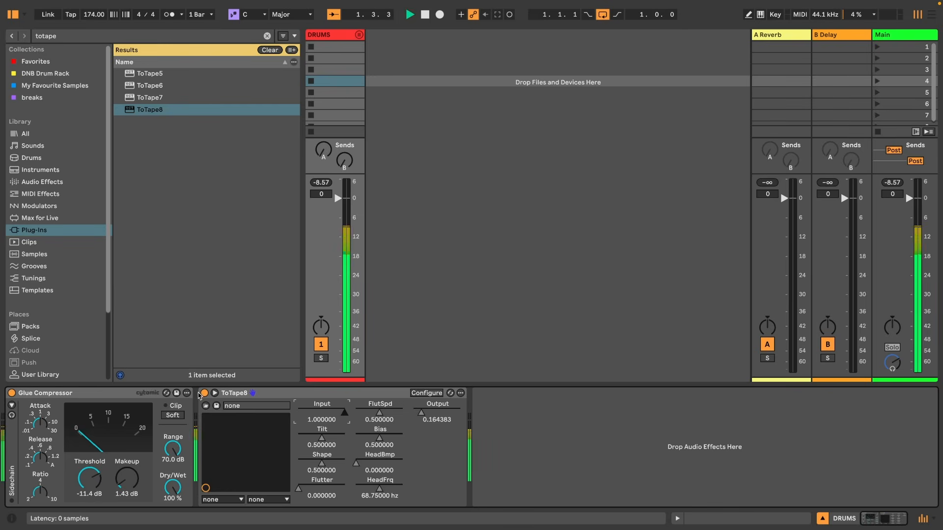
{"action": "left_click", "coordinate": [204, 393]}
{"action": "left_click", "coordinate": [204, 393]}
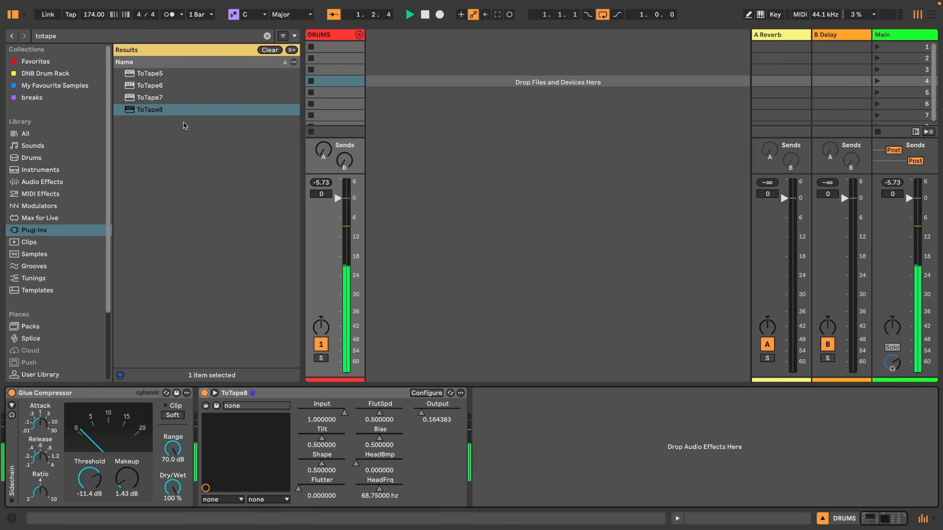
Browse the REVERIE pack's Bass One Shots and load GS_RVR_D_SynthBass_02 onto a new MIDI track.
{"action": "scroll", "coordinate": [44, 260], "scroll_direction": "down", "scroll_amount": 4}
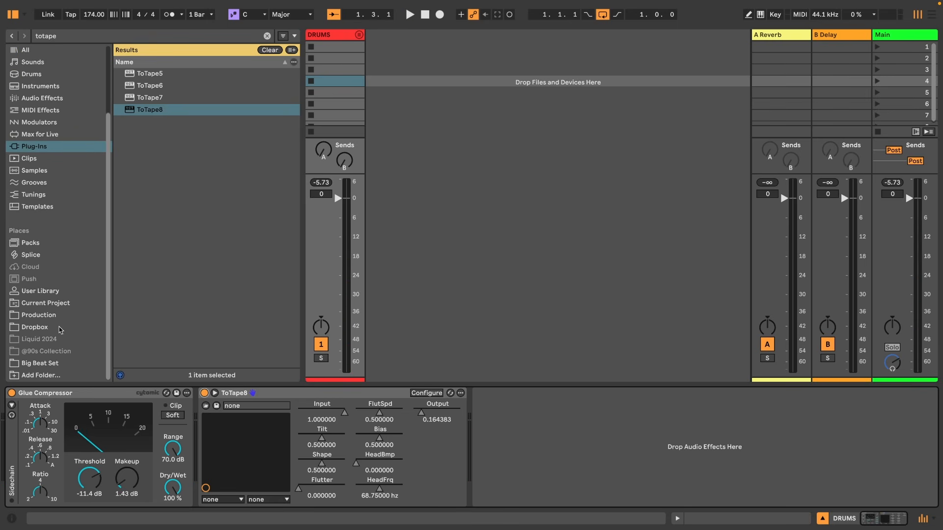
{"action": "left_click", "coordinate": [48, 319]}
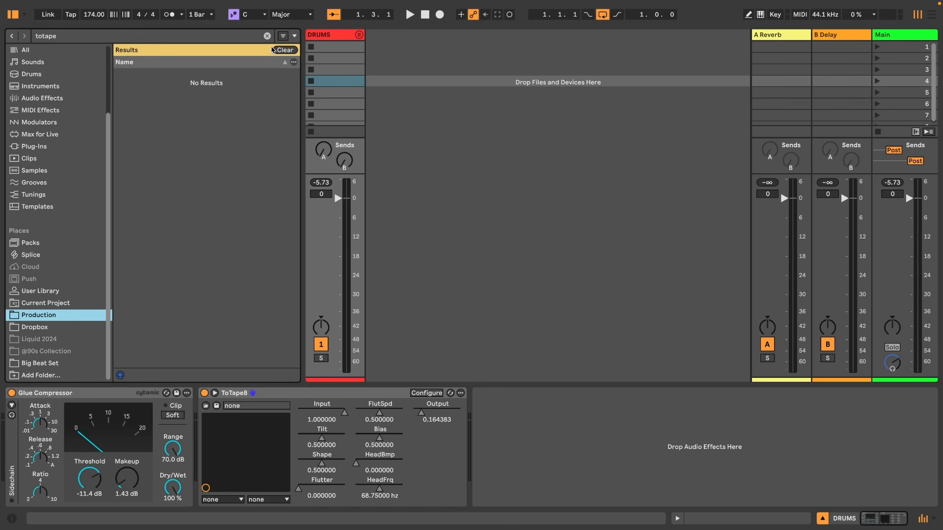
{"action": "left_click", "coordinate": [274, 50]}
{"action": "scroll", "coordinate": [219, 164], "scroll_direction": "up", "scroll_amount": 6}
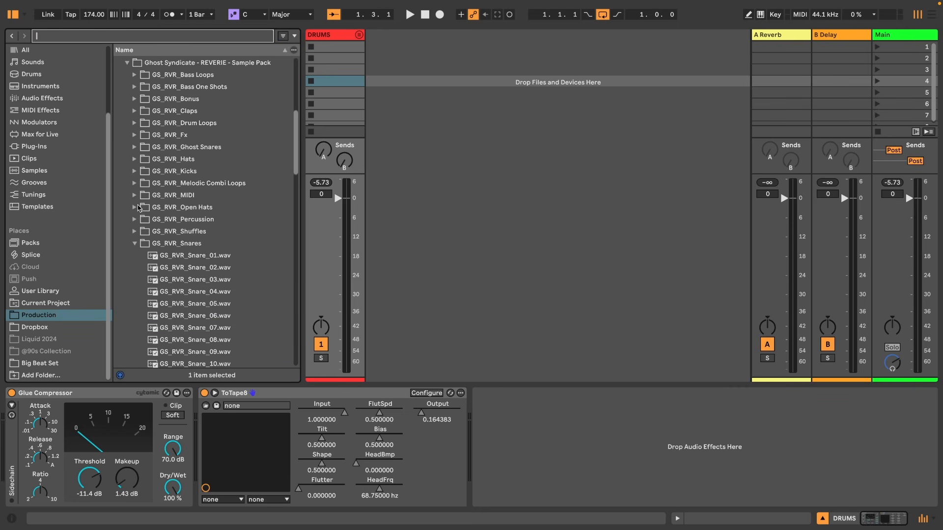
{"action": "left_click", "coordinate": [127, 63]}
{"action": "scroll", "coordinate": [134, 156], "scroll_direction": "up", "scroll_amount": 5}
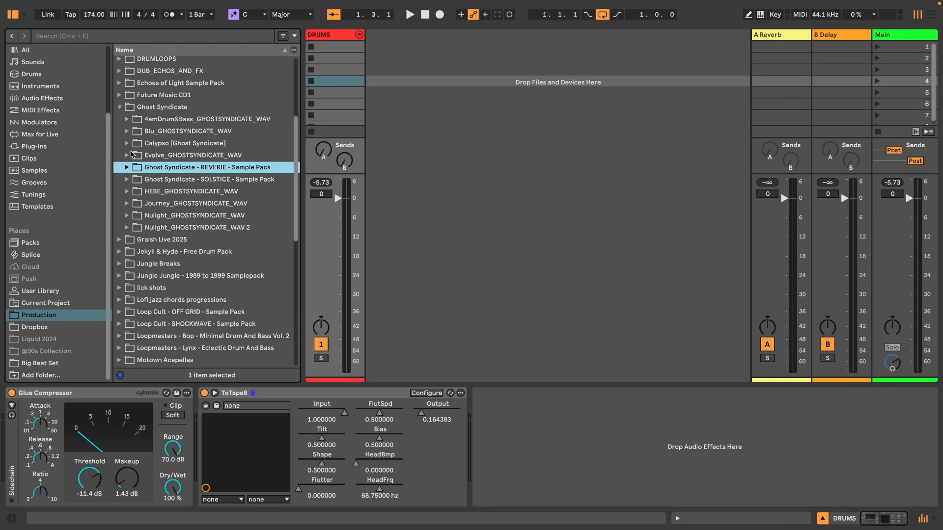
{"action": "left_click", "coordinate": [126, 174]}
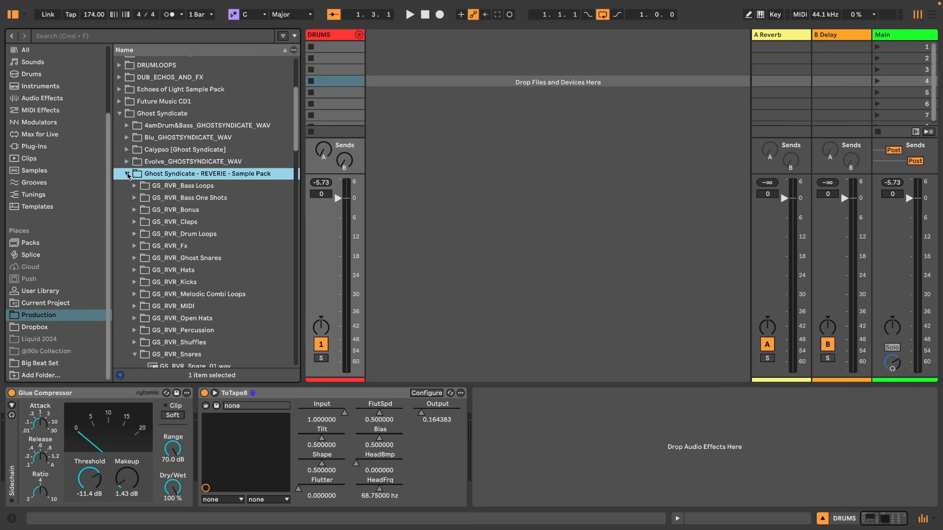
{"action": "scroll", "coordinate": [140, 177], "scroll_direction": "down", "scroll_amount": 1}
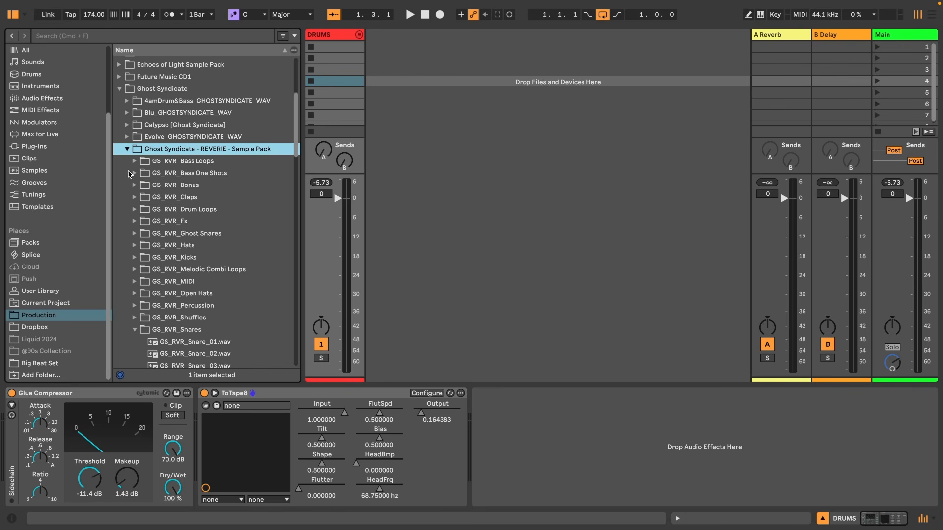
{"action": "left_click", "coordinate": [131, 174]}
{"action": "left_click", "coordinate": [135, 173]}
{"action": "left_click", "coordinate": [183, 186]}
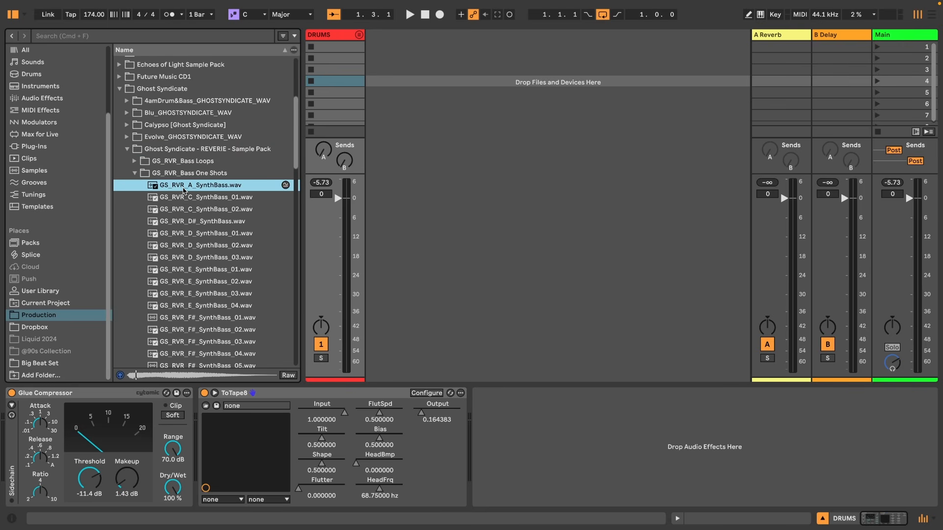
{"action": "key", "text": "Down"}
{"action": "key", "text": "Down"}
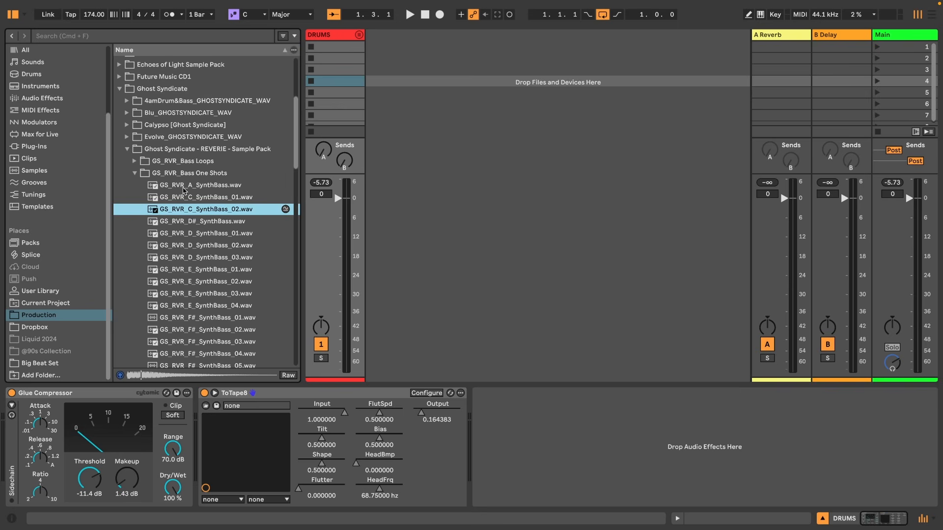
{"action": "key", "text": "Down"}
{"action": "key", "text": "Down"}
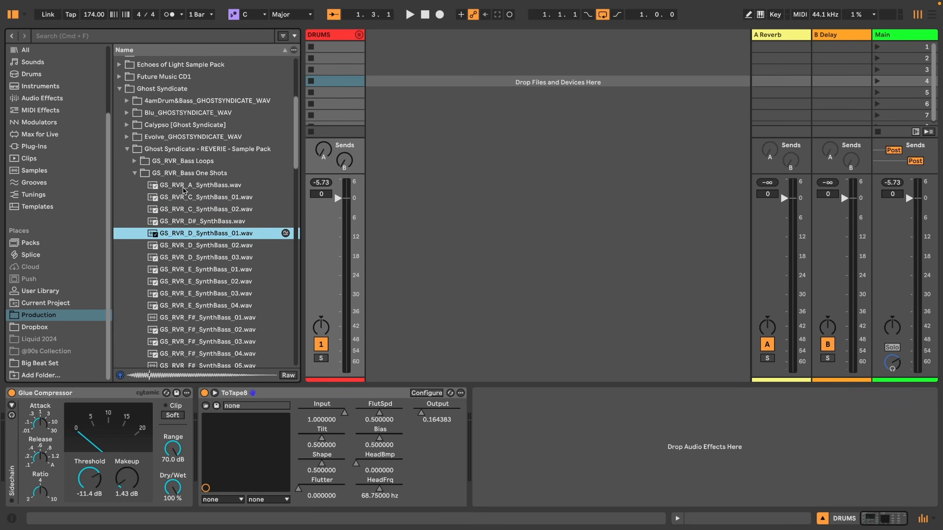
{"action": "key", "text": "Down"}
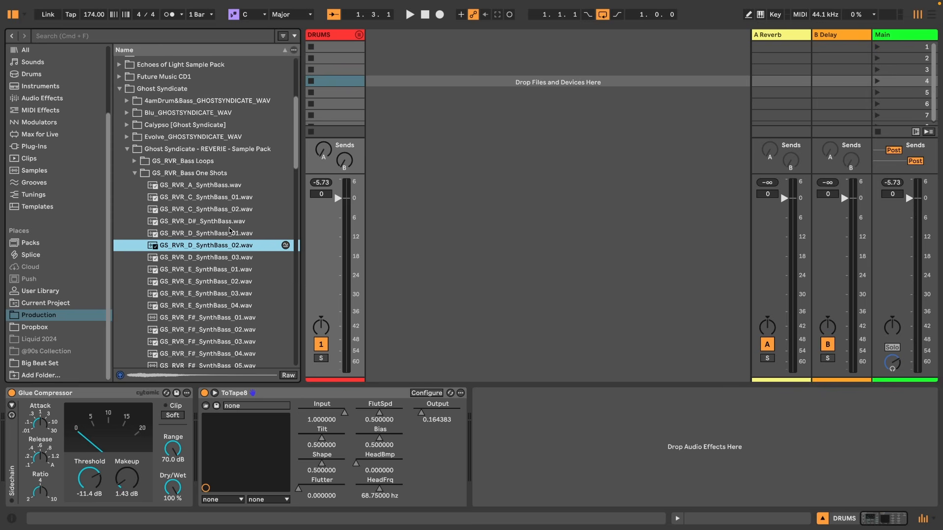
{"action": "key", "text": "super+shift+t"}
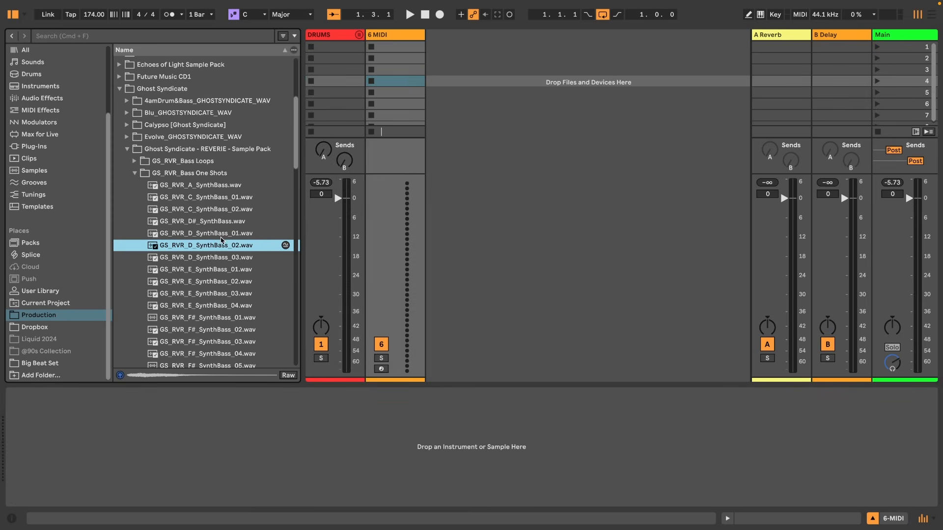
{"action": "key", "text": "Return"}
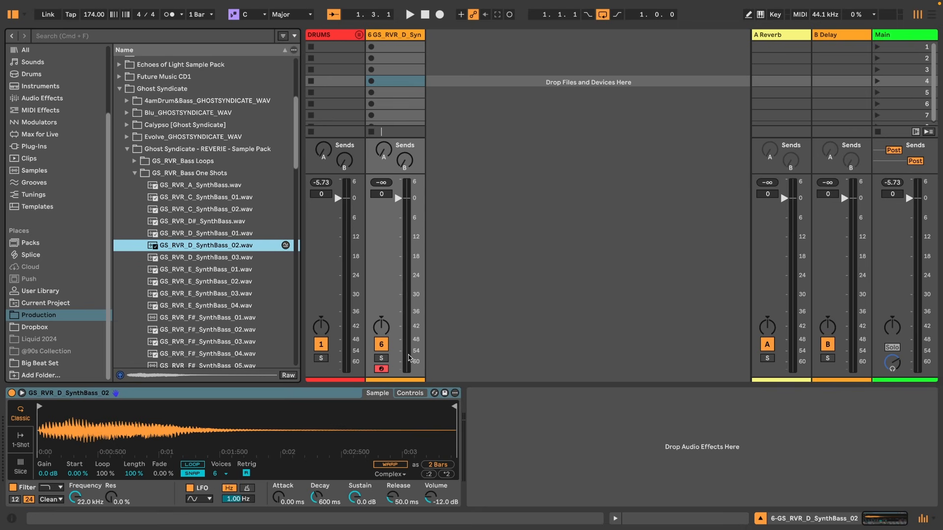
Record a four-bar synth bass part on the new bass track in the arrangement.
{"action": "left_click", "coordinate": [396, 35]}
{"action": "key", "text": "space"}
{"action": "key", "text": "space"}
{"action": "left_click", "coordinate": [9, 14]}
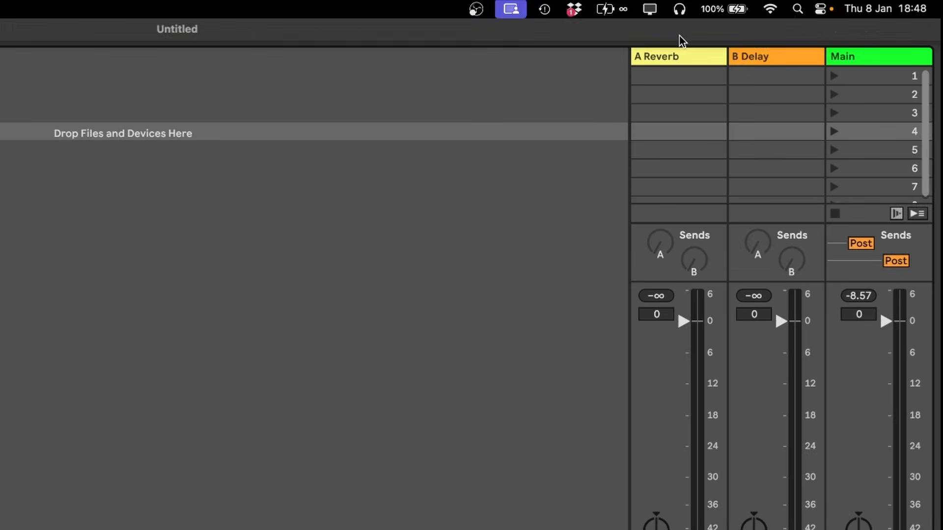
{"action": "left_click", "coordinate": [648, 27]}
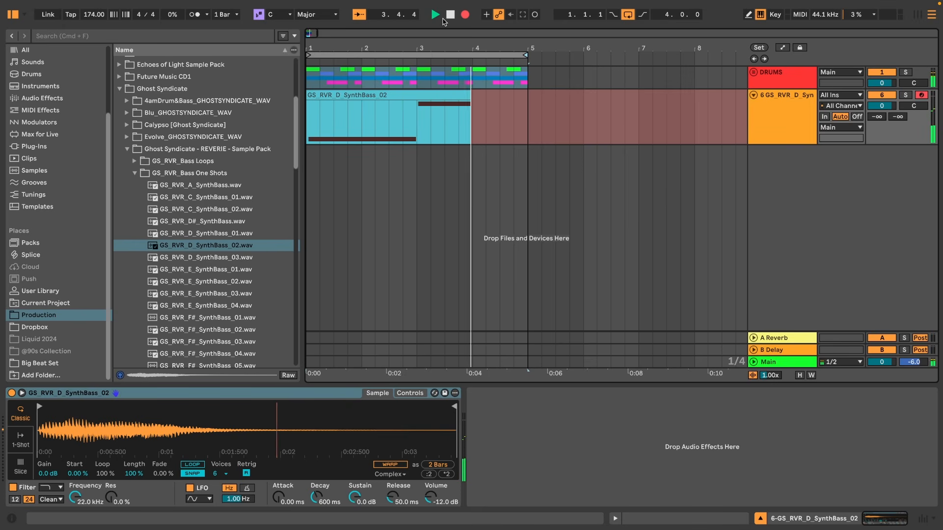
{"action": "left_click", "coordinate": [448, 16]}
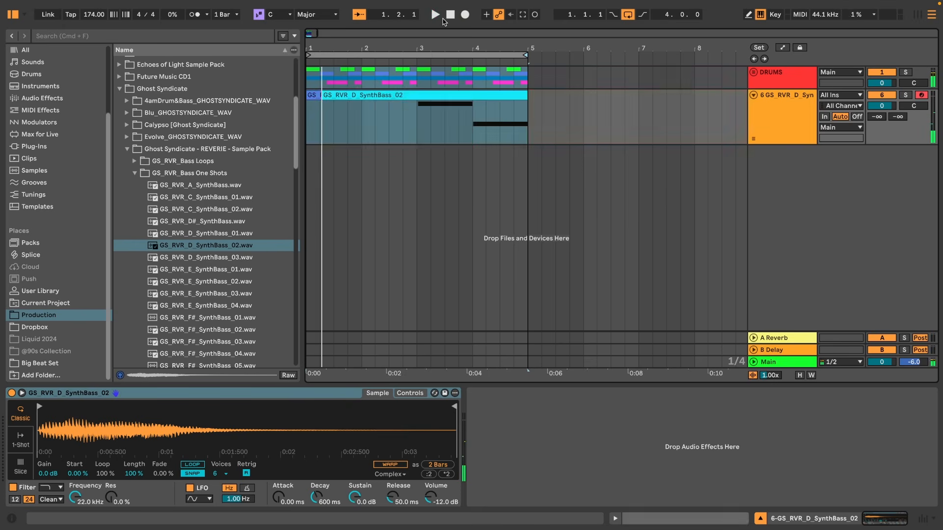
Open the bass clip's notes and nudge the start of the G3 and D#3 notes slightly.
{"action": "left_click_drag", "start_coordinate": [378, 362], "coordinate": [378, 280]}
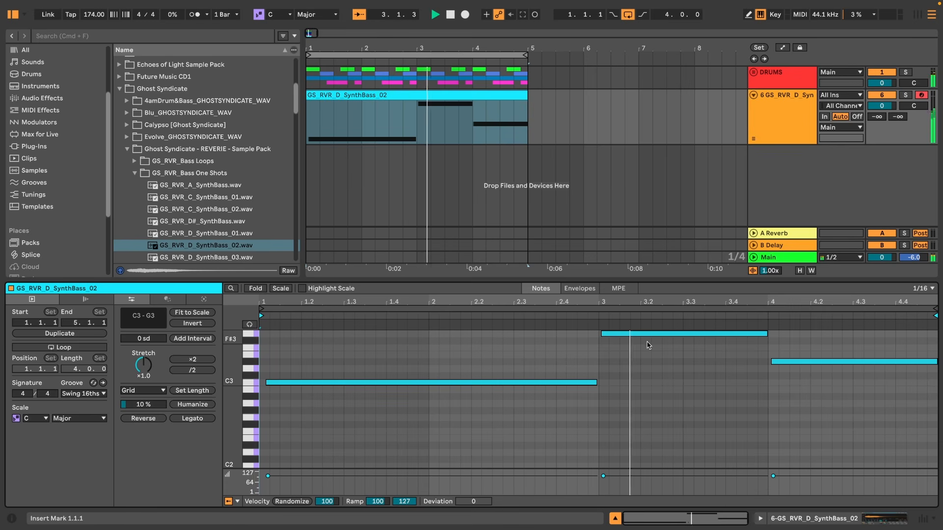
{"action": "left_click_drag", "start_coordinate": [703, 302], "coordinate": [505, 303]}
{"action": "key", "text": "space"}
{"action": "left_click_drag", "start_coordinate": [318, 334], "coordinate": [327, 335]}
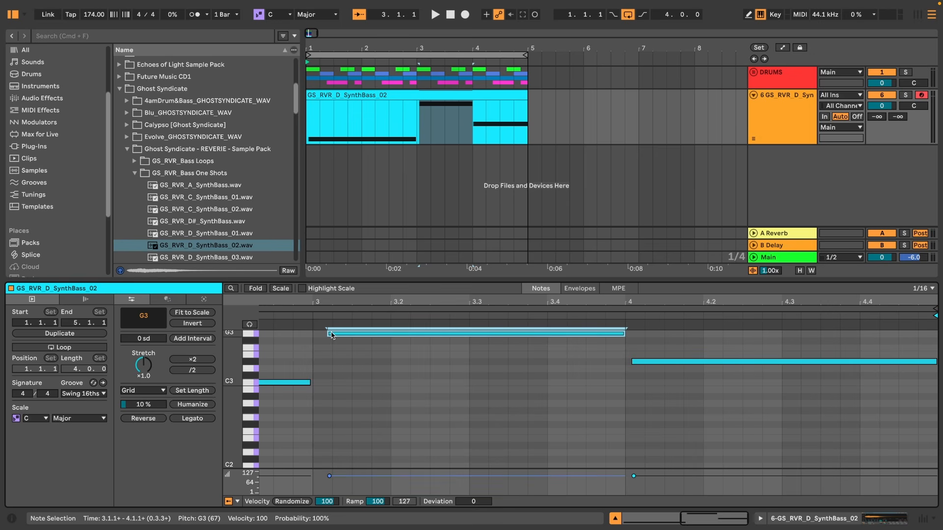
{"action": "left_click_drag", "start_coordinate": [328, 334], "coordinate": [324, 333]}
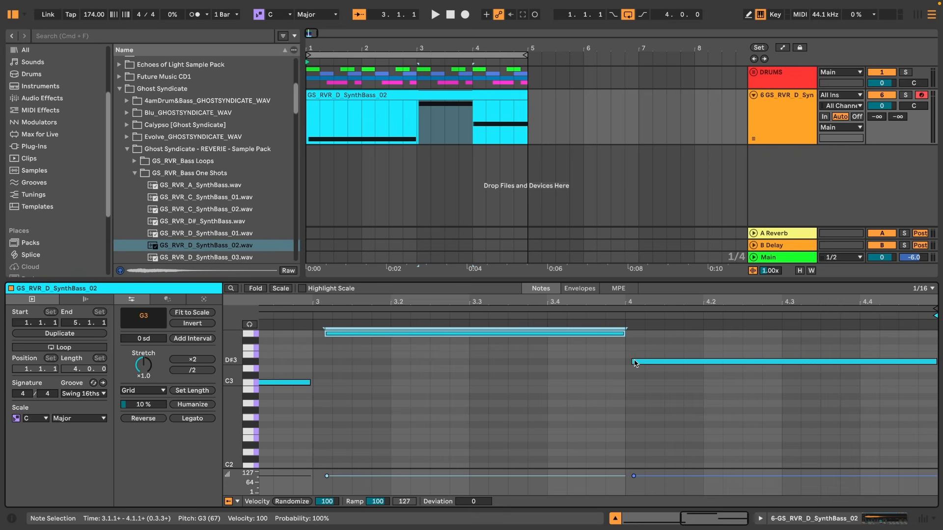
{"action": "left_click_drag", "start_coordinate": [632, 360], "coordinate": [635, 361]}
{"action": "left_click_drag", "start_coordinate": [323, 334], "coordinate": [320, 334]}
{"action": "key", "text": "space"}
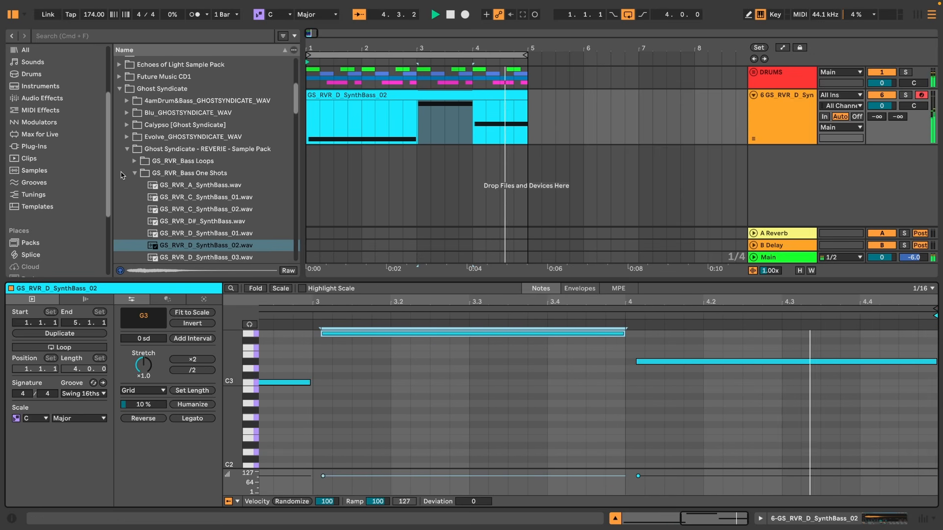
Browse the REVERIE Synth One Shots folder and load GS_RVR_Synth_Chord_G_01 onto a new track.
{"action": "key", "text": "space"}
{"action": "scroll", "coordinate": [231, 164], "scroll_direction": "down", "scroll_amount": 8}
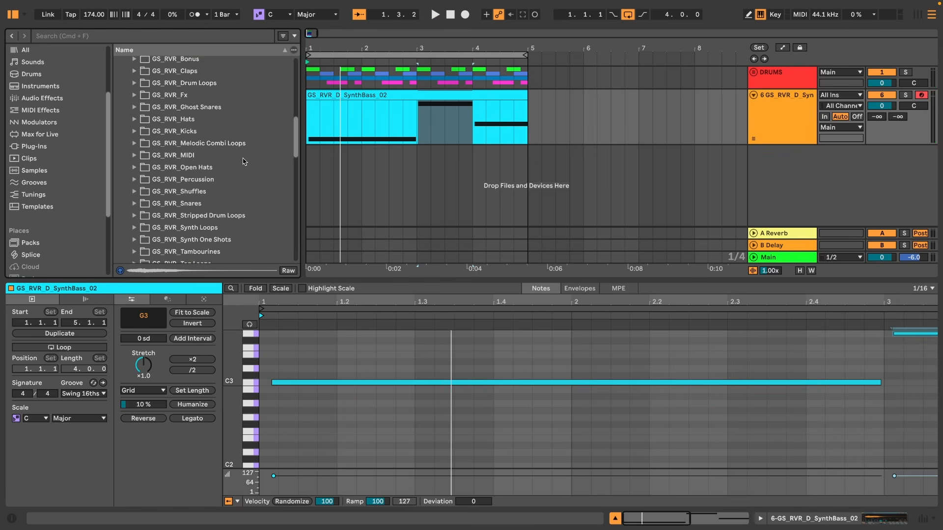
{"action": "scroll", "coordinate": [234, 162], "scroll_direction": "down", "scroll_amount": 2}
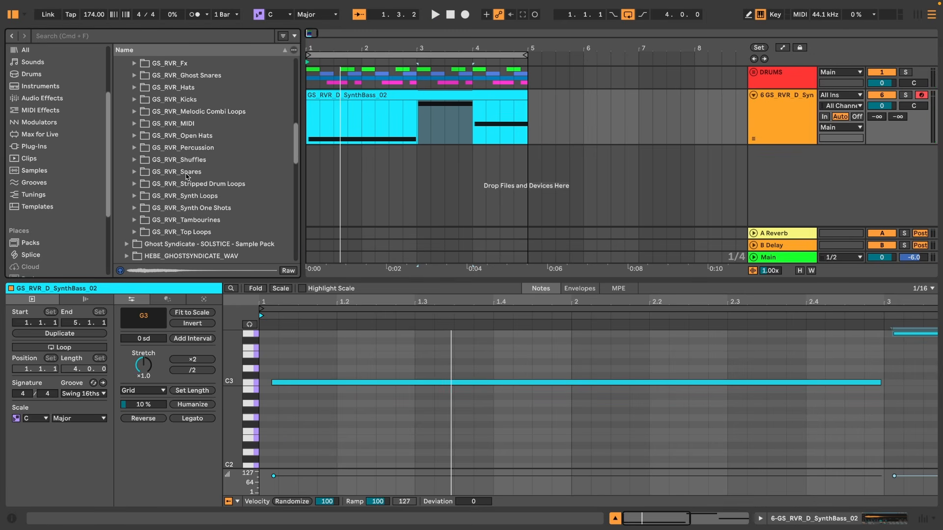
{"action": "scroll", "coordinate": [173, 171], "scroll_direction": "down", "scroll_amount": 1}
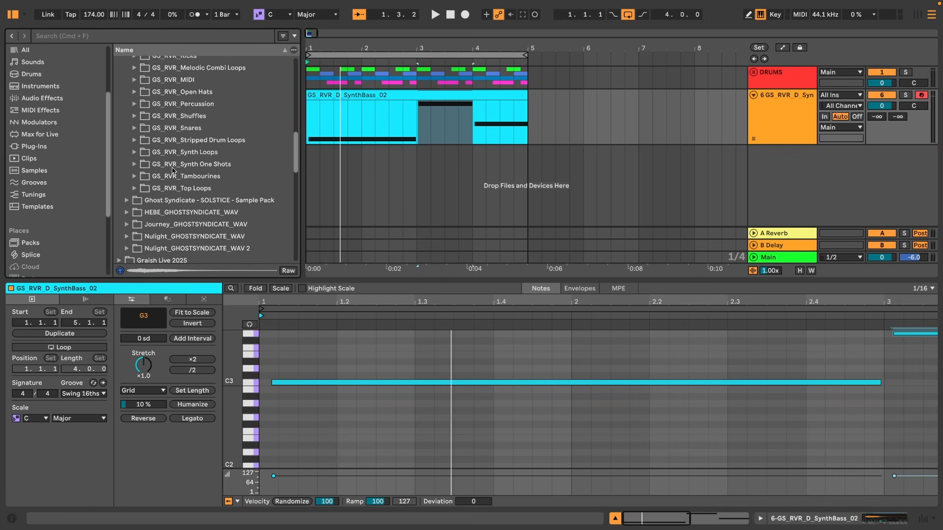
{"action": "left_click", "coordinate": [135, 165]}
{"action": "left_click", "coordinate": [201, 204]}
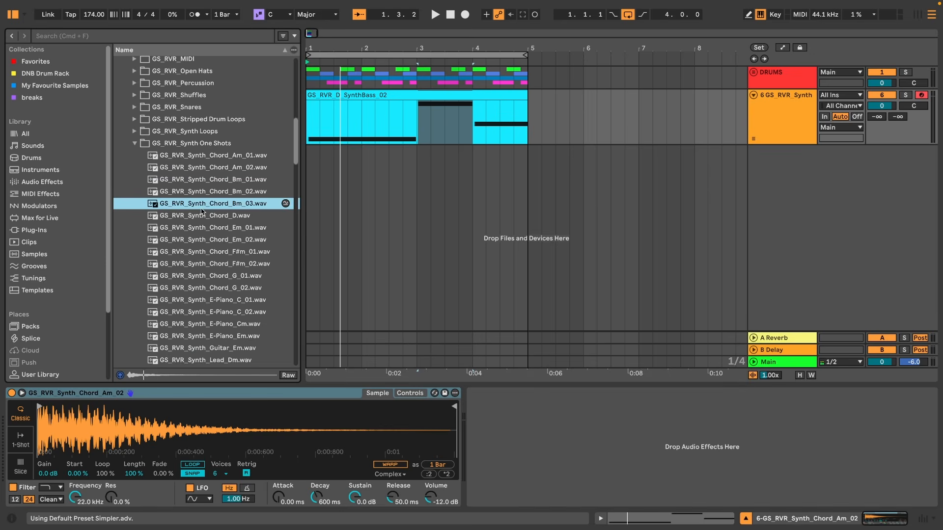
{"action": "left_click", "coordinate": [204, 212]}
{"action": "scroll", "coordinate": [204, 212], "scroll_direction": "down", "scroll_amount": 1}
{"action": "left_click", "coordinate": [221, 221]}
{"action": "key", "text": "Down"}
{"action": "key", "text": "Down"}
{"action": "key", "text": "Down"}
{"action": "key", "text": "Down"}
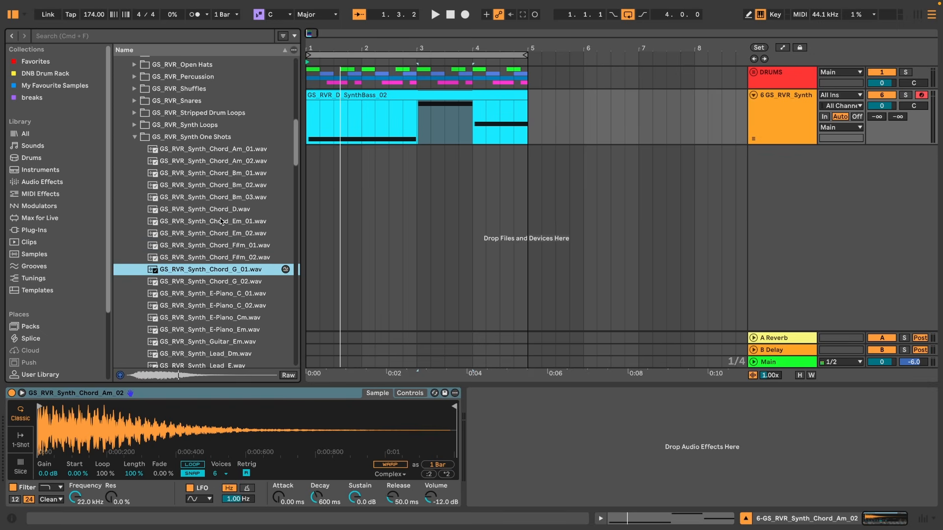
{"action": "key", "text": "Return"}
Audition further synth one-shots and replace the new track's sample with GS_RVR_Synth_E-Piano_Cm.
{"action": "scroll", "coordinate": [221, 221], "scroll_direction": "down", "scroll_amount": 1}
{"action": "key", "text": "Down"}
{"action": "key", "text": "Down"}
{"action": "key", "text": "Down"}
{"action": "key", "text": "Down"}
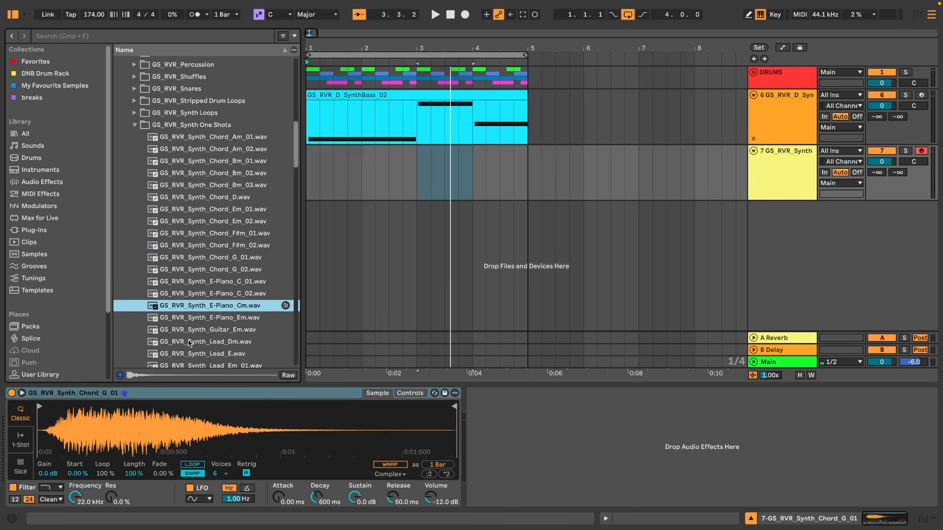
{"action": "key", "text": "space"}
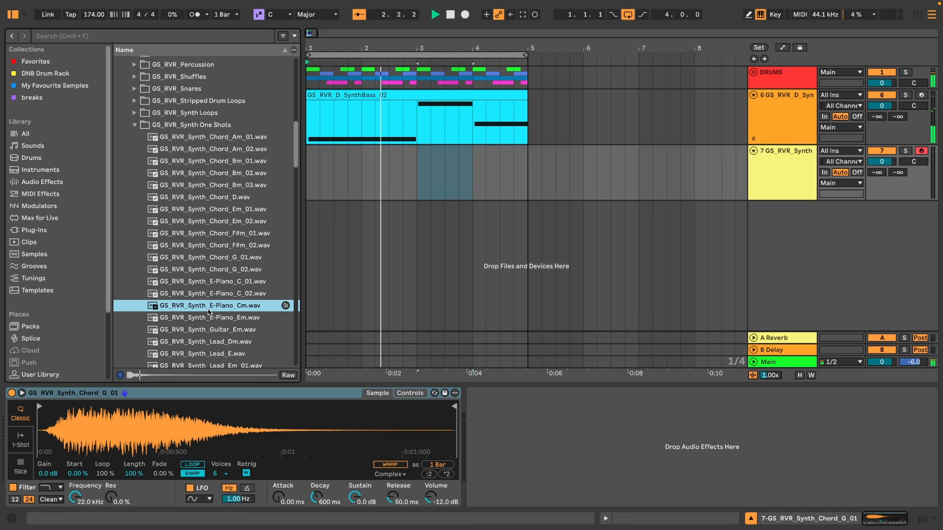
{"action": "key", "text": "space"}
{"action": "double_click", "coordinate": [209, 305]}
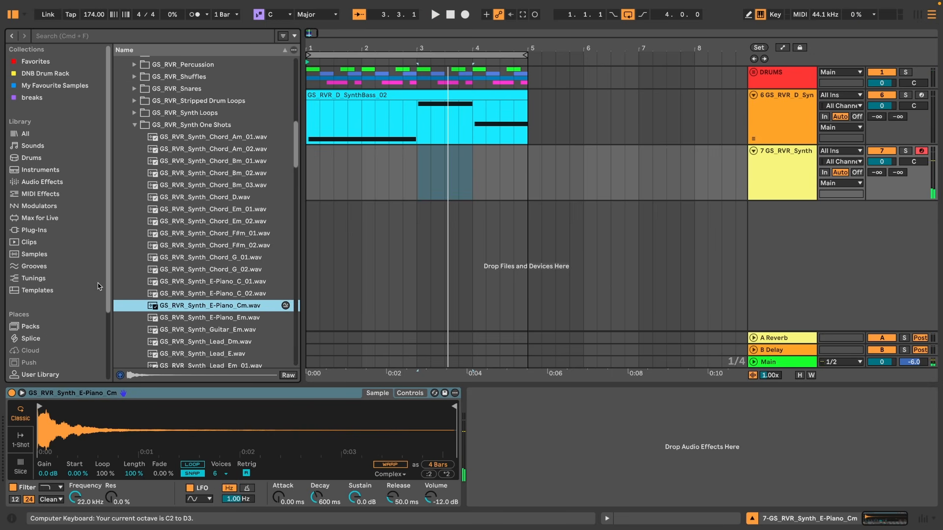
{"action": "key", "text": "space"}
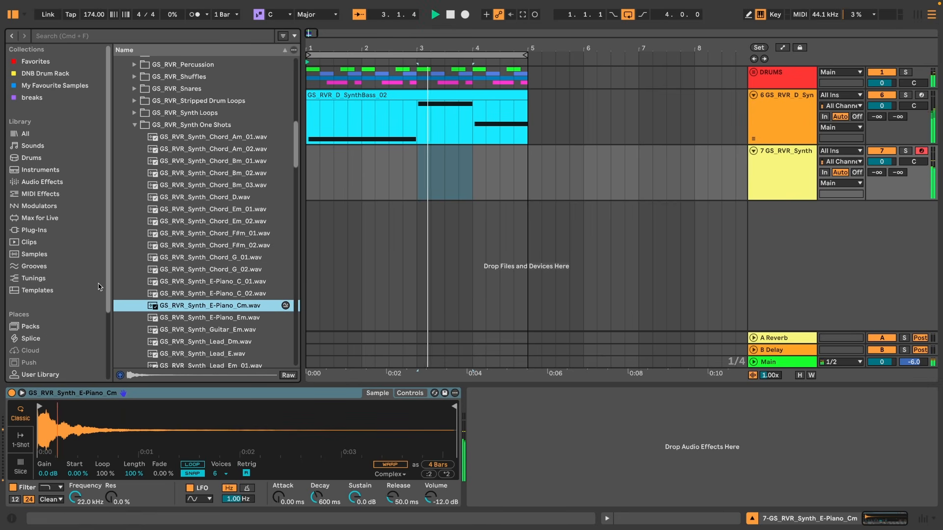
{"action": "key", "text": "space"}
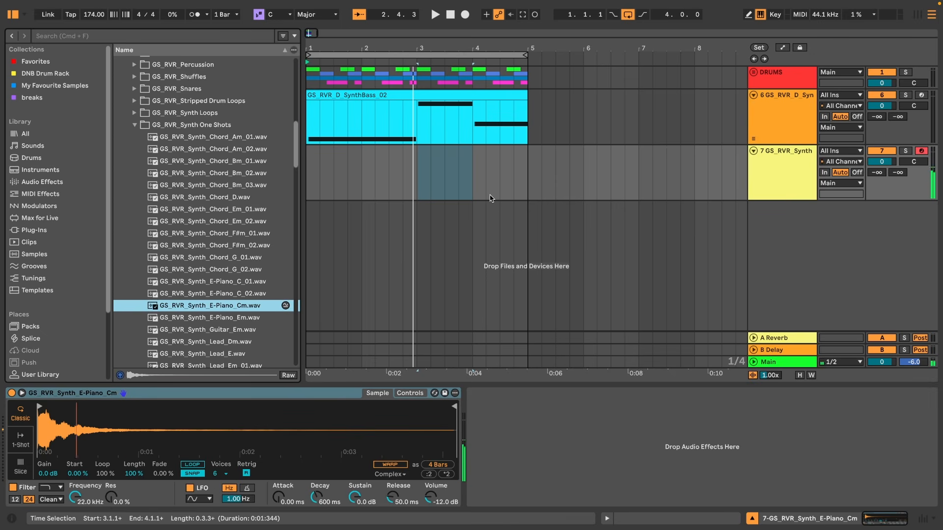
Play the arrangement and enable warping for the E-piano sample.
{"action": "key", "text": "space"}
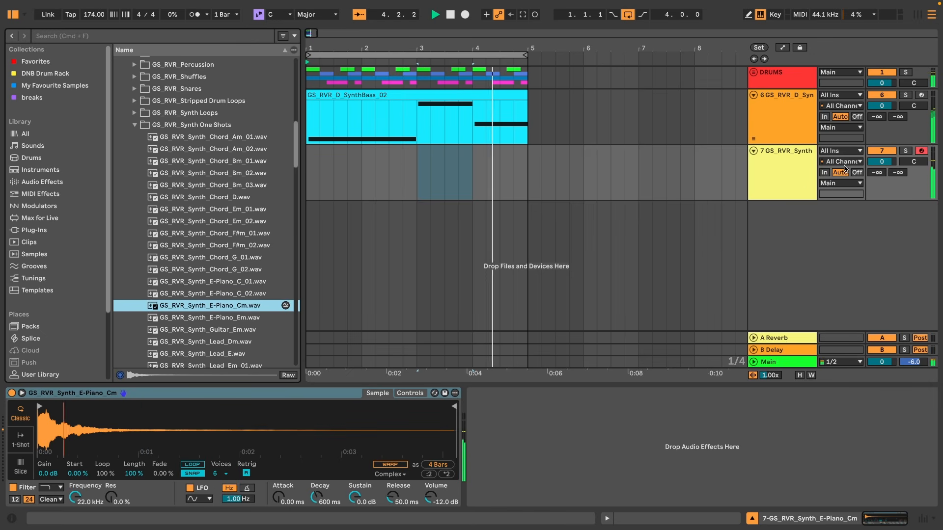
{"action": "left_click", "coordinate": [389, 464]}
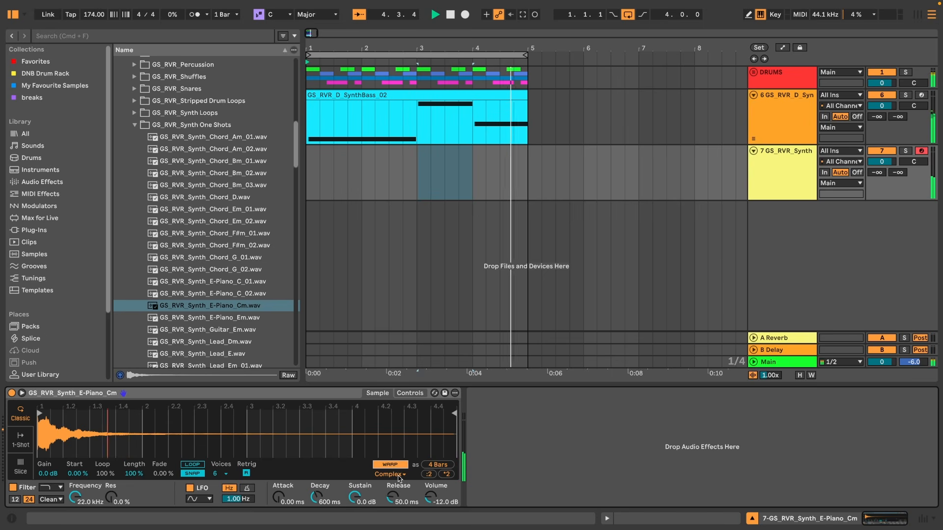
{"action": "key", "text": "space"}
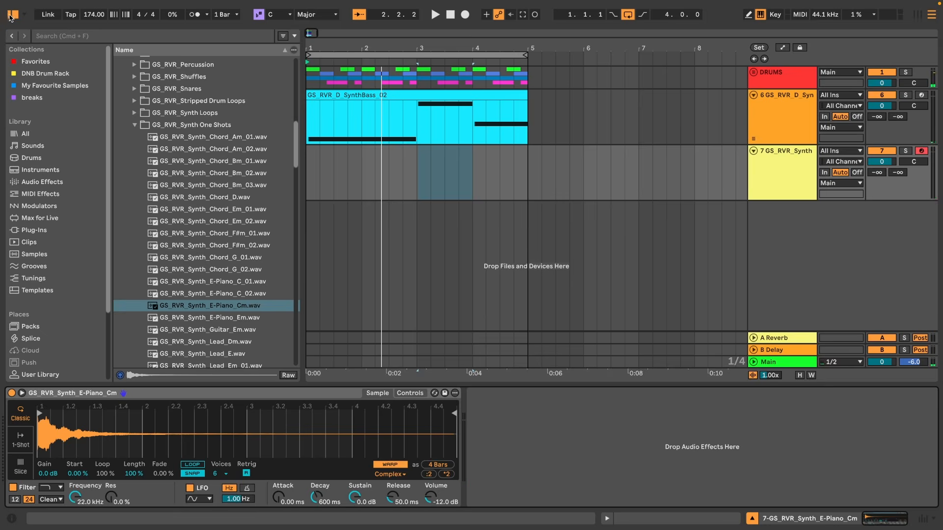
Record a four-bar E-piano chord part on the synth track in the arrangement.
{"action": "left_click", "coordinate": [11, 15]}
{"action": "key", "text": "plus"}
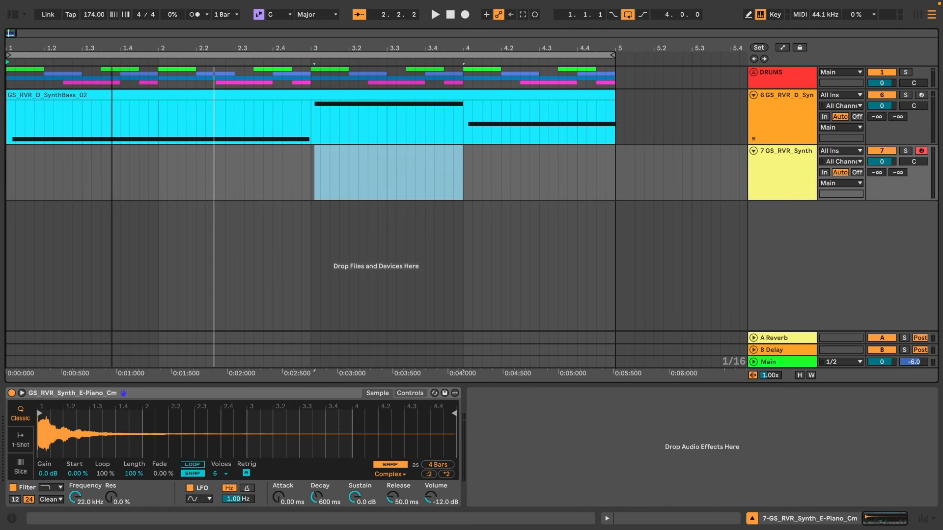
{"action": "left_click", "coordinate": [9, 160]}
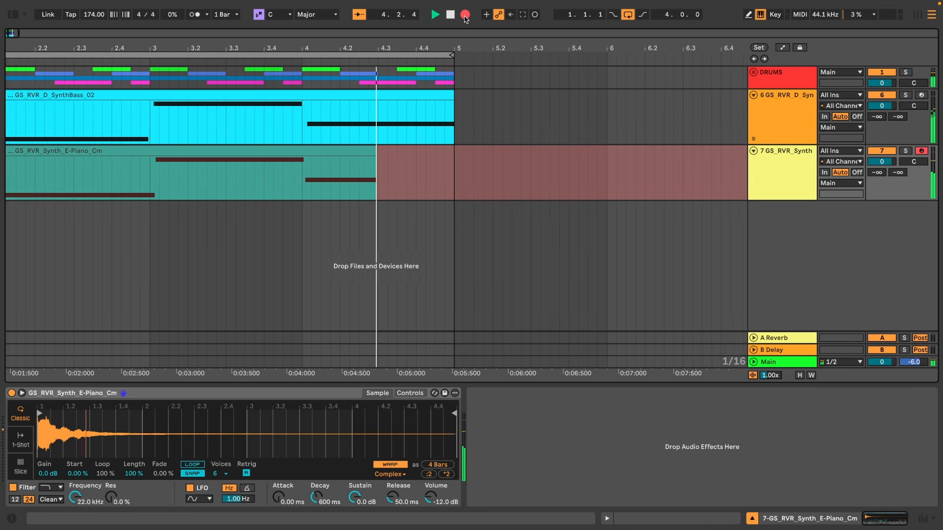
{"action": "left_click", "coordinate": [465, 15]}
{"action": "key", "text": "space"}
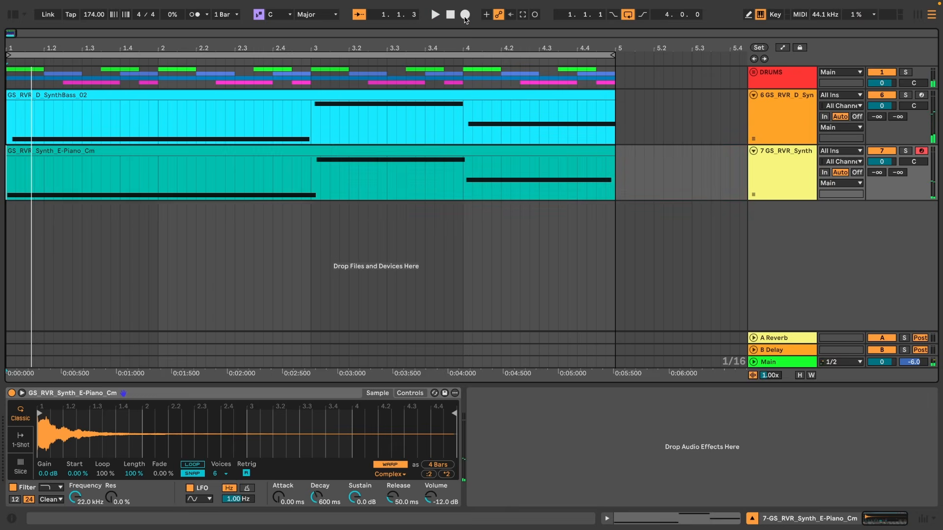
Set the sampler's attack on the E-piano track to about 88.1 ms.
{"action": "key", "text": "super+alt+b"}
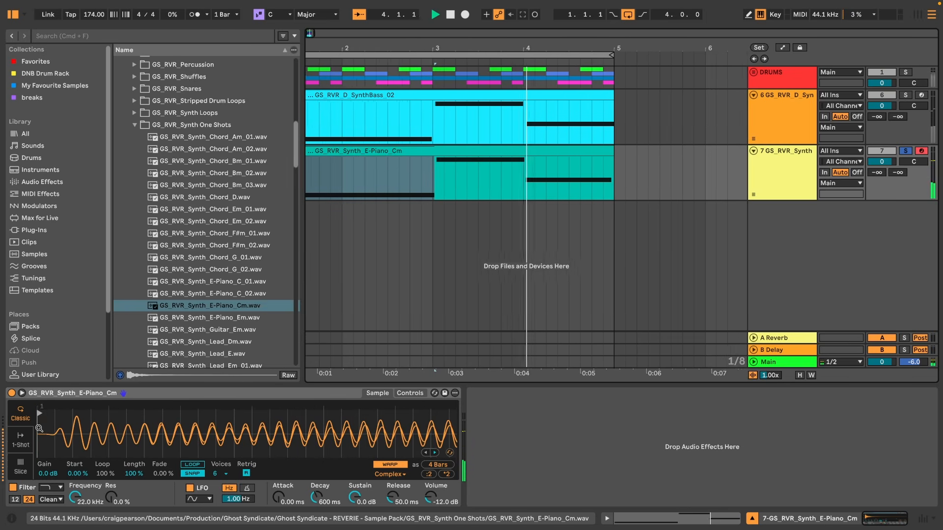
{"action": "left_click_drag", "start_coordinate": [280, 502], "coordinate": [279, 498]}
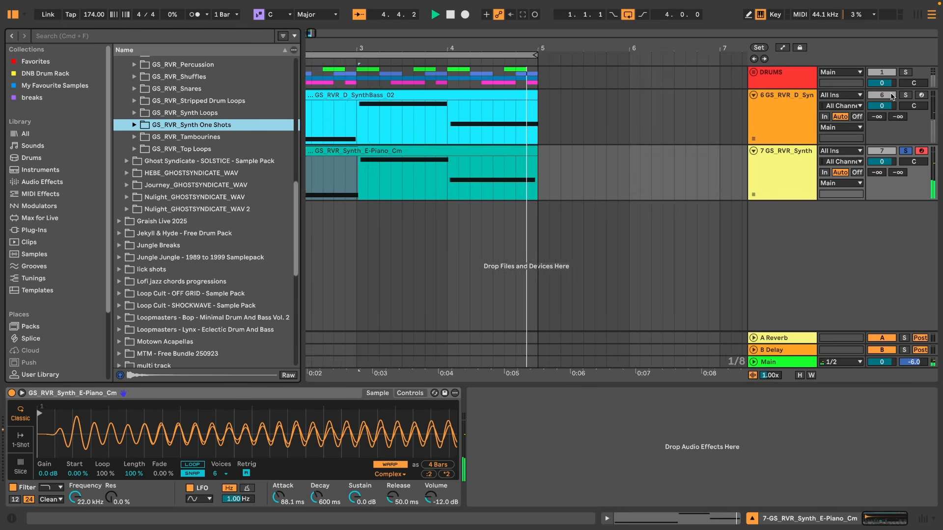
Solo the DRUMS group and add an EQ Eight to the E-piano track.
{"action": "left_click", "coordinate": [906, 72]}
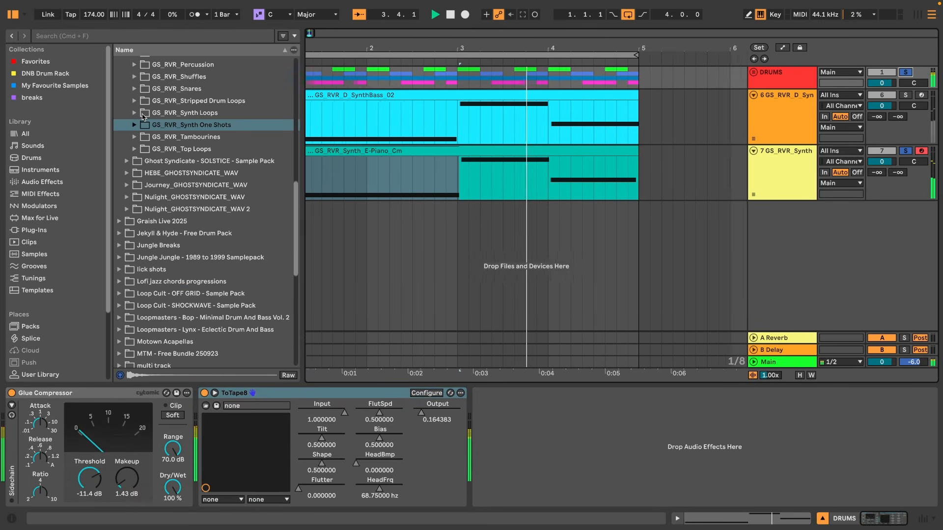
{"action": "scroll", "coordinate": [149, 119], "scroll_direction": "up", "scroll_amount": 3}
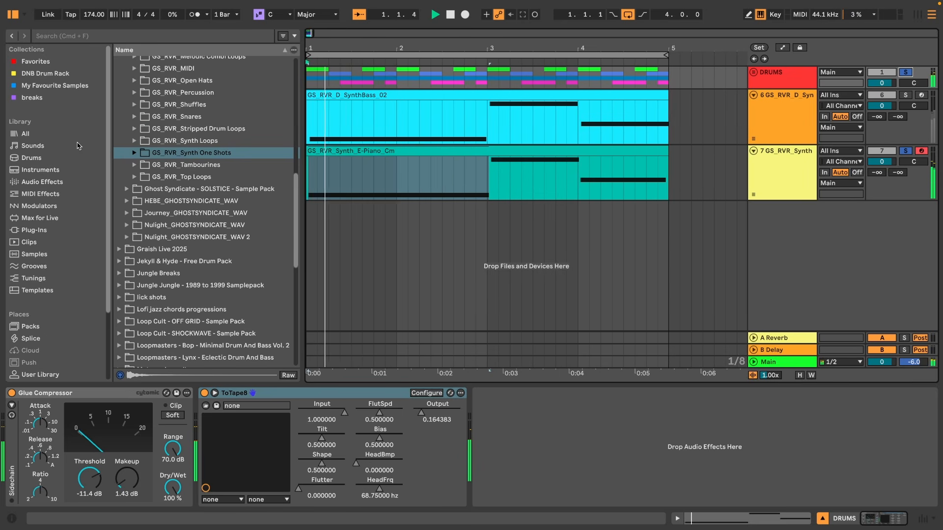
{"action": "scroll", "coordinate": [150, 118], "scroll_direction": "up", "scroll_amount": 6}
{"action": "left_click", "coordinate": [42, 182]}
{"action": "scroll", "coordinate": [236, 180], "scroll_direction": "down", "scroll_amount": 1}
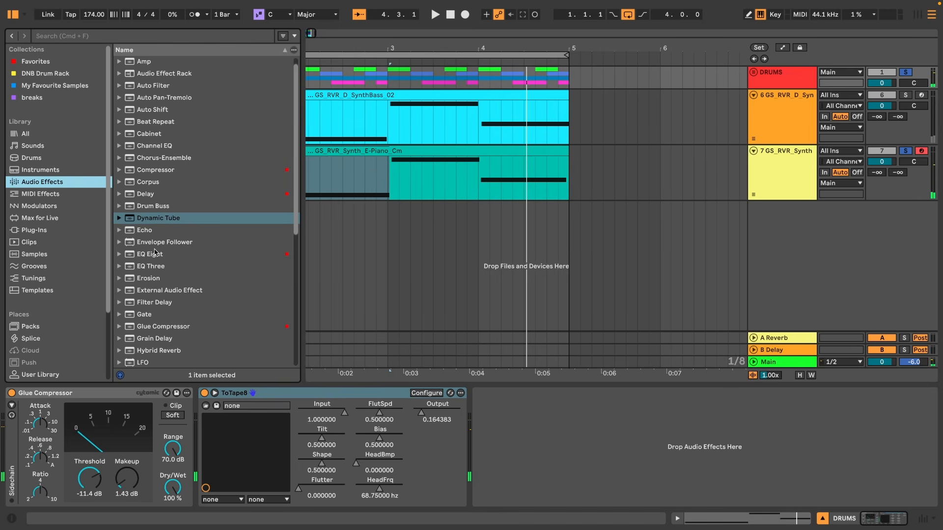
{"action": "left_click_drag", "start_coordinate": [154, 254], "coordinate": [207, 284]}
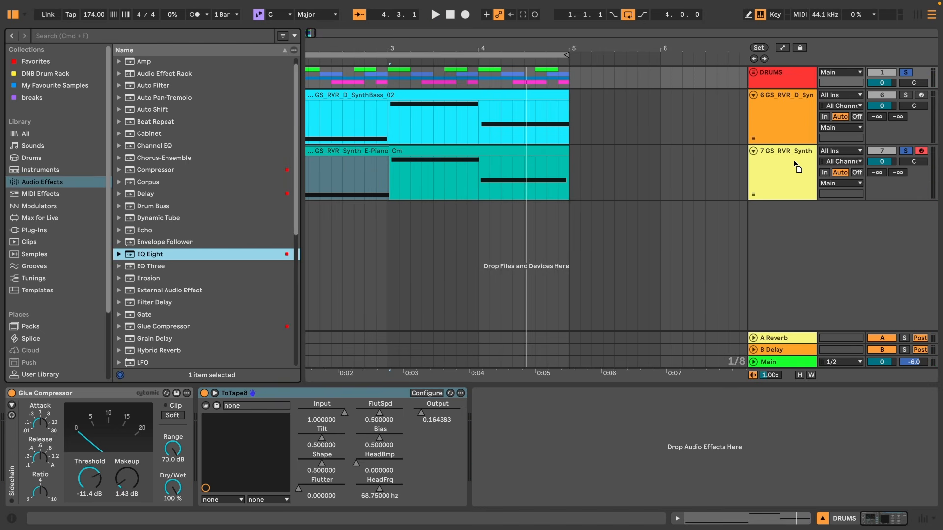
{"action": "left_click_drag", "start_coordinate": [787, 165], "coordinate": [787, 165]}
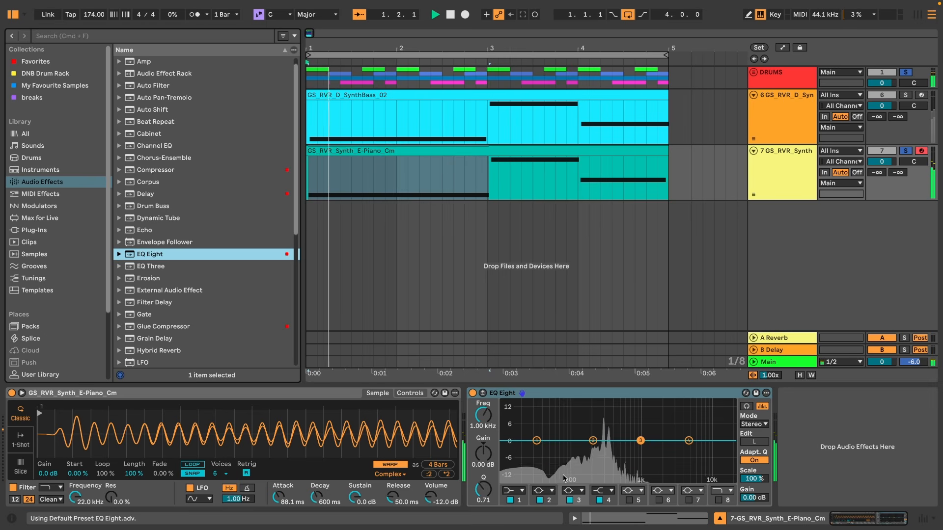
Change the EQ's second band to a high-pass filter and play back.
{"action": "left_click", "coordinate": [552, 491]}
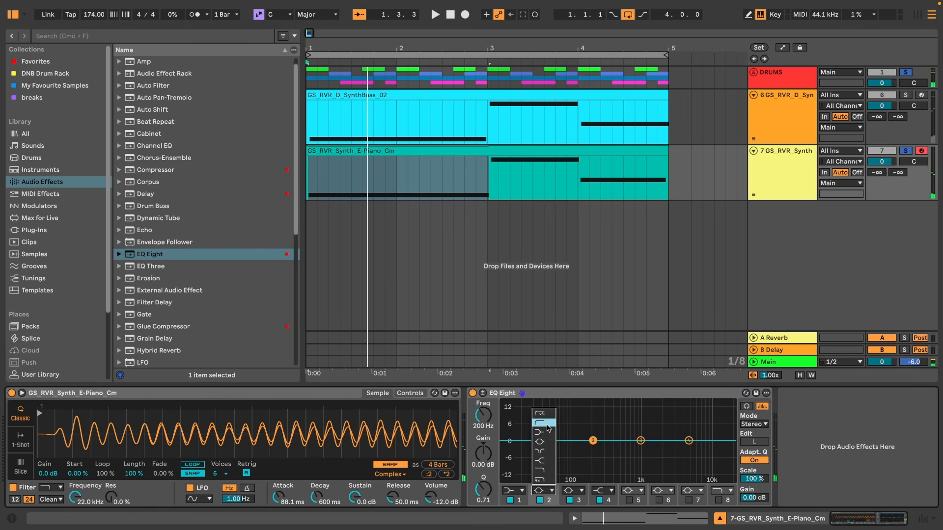
{"action": "left_click", "coordinate": [548, 424]}
{"action": "key", "text": "space"}
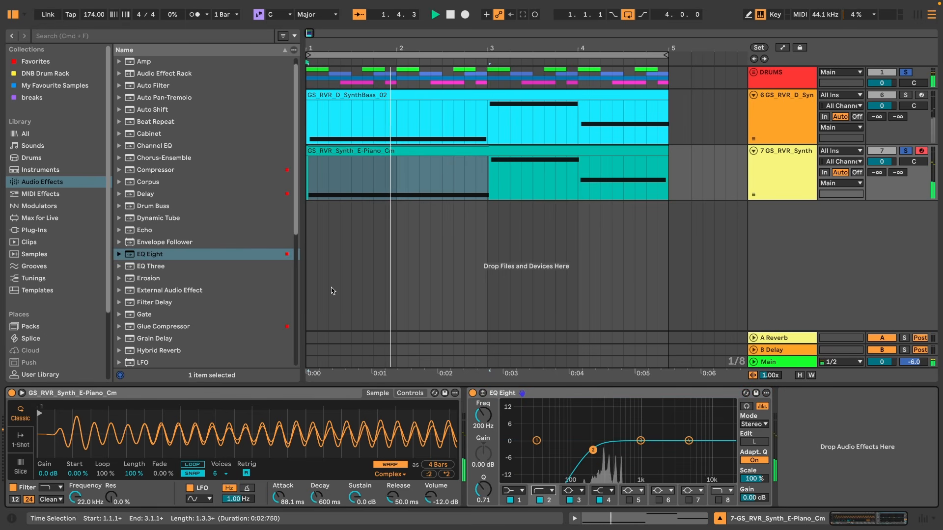
Add a Hybrid Reverb to the E-piano track.
{"action": "key", "text": "Down"}
{"action": "key", "text": "Down"}
{"action": "key", "text": "Down"}
{"action": "key", "text": "Down"}
{"action": "key", "text": "Down"}
{"action": "key", "text": "Down"}
{"action": "key", "text": "Down"}
{"action": "key", "text": "Down"}
{"action": "key", "text": "Return"}
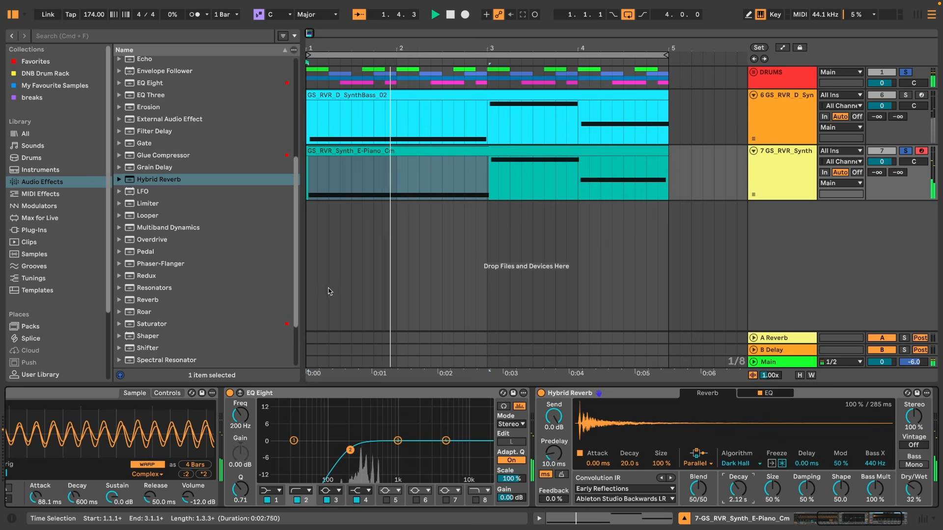
Add a Delay to the E-piano track and set its dry/wet to about 35%.
{"action": "scroll", "coordinate": [157, 199], "scroll_direction": "up", "scroll_amount": 5}
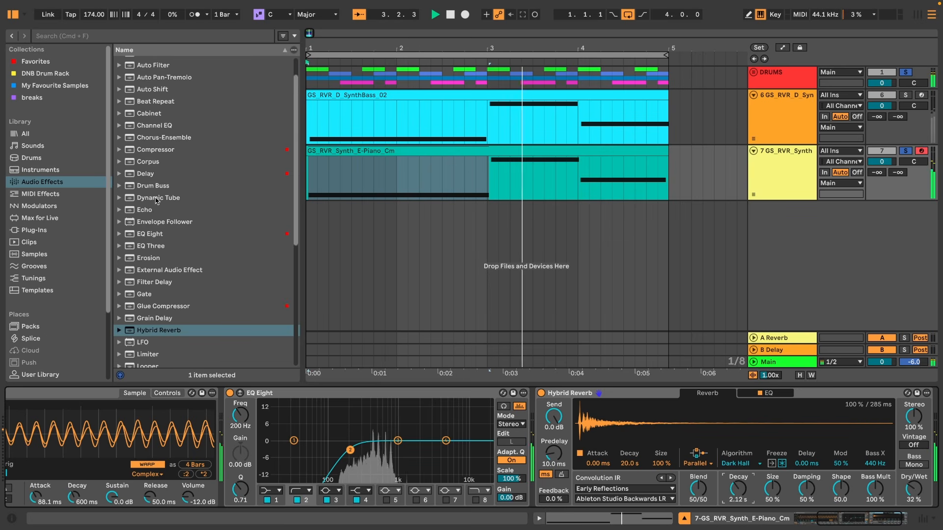
{"action": "left_click", "coordinate": [145, 173]}
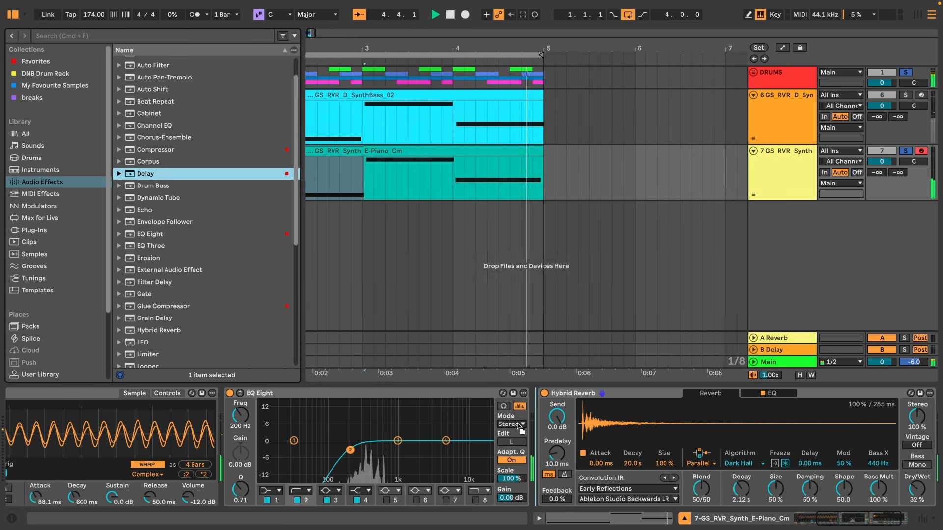
{"action": "key", "text": "Return"}
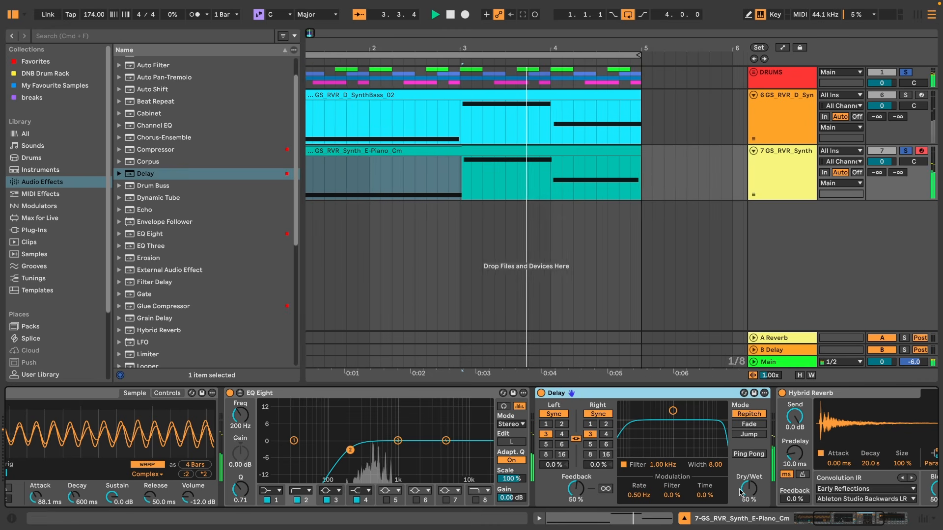
{"action": "left_click_drag", "start_coordinate": [742, 492], "coordinate": [744, 491]}
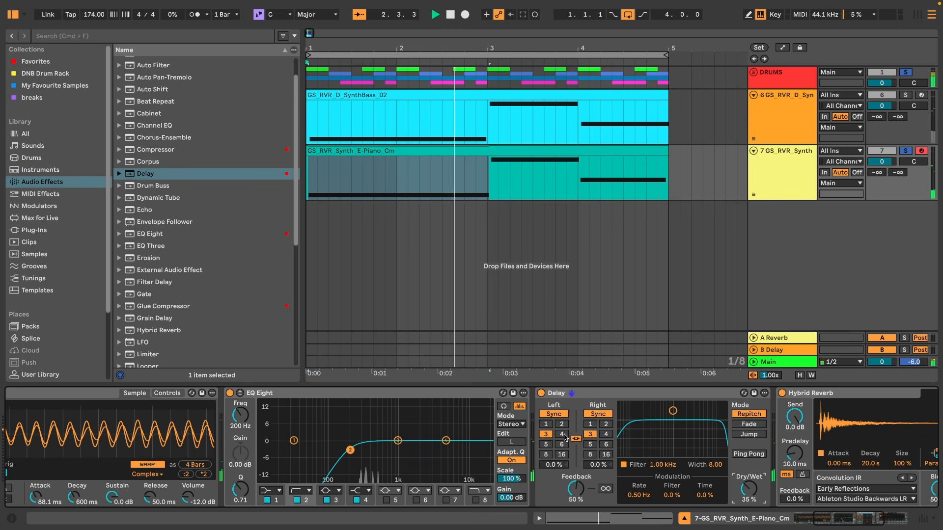
Set the delay time to 8 sixteenths and the feedback to about 29%.
{"action": "left_click", "coordinate": [546, 455]}
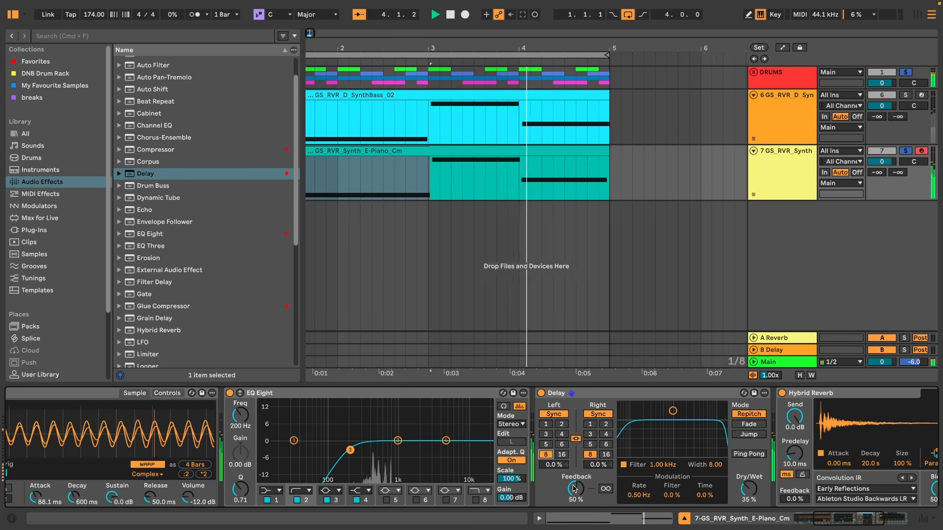
{"action": "left_click_drag", "start_coordinate": [574, 489], "coordinate": [574, 513]}
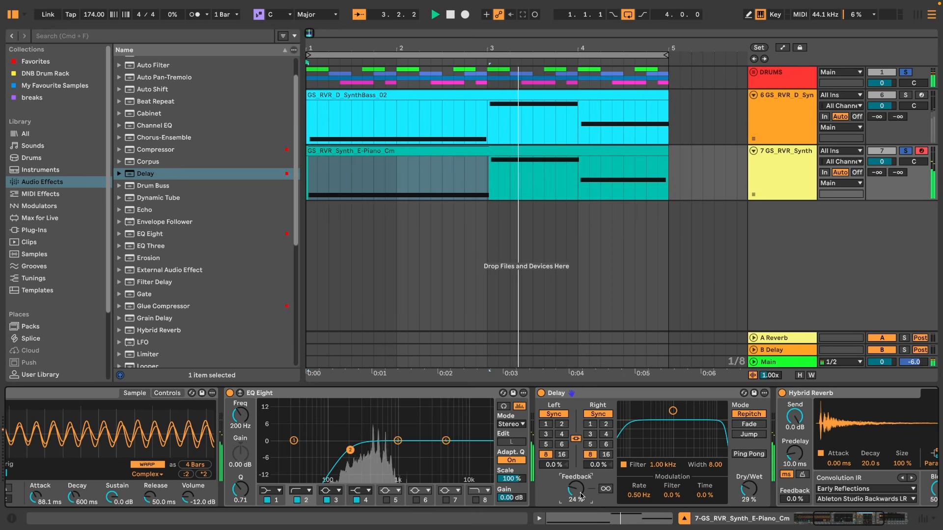
{"action": "left_click_drag", "start_coordinate": [581, 496], "coordinate": [581, 492]}
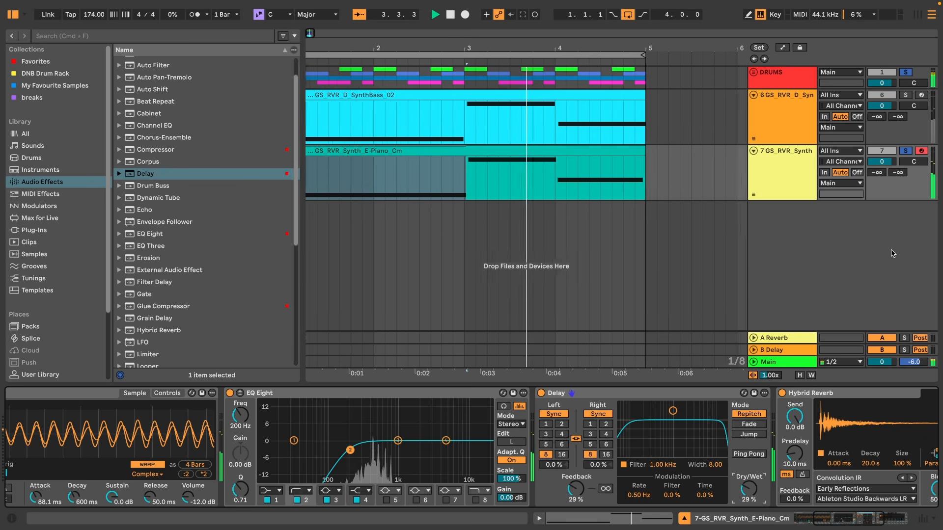
Solo the bass track instead of the drums alongside the E-piano and play back.
{"action": "left_click", "coordinate": [907, 95]}
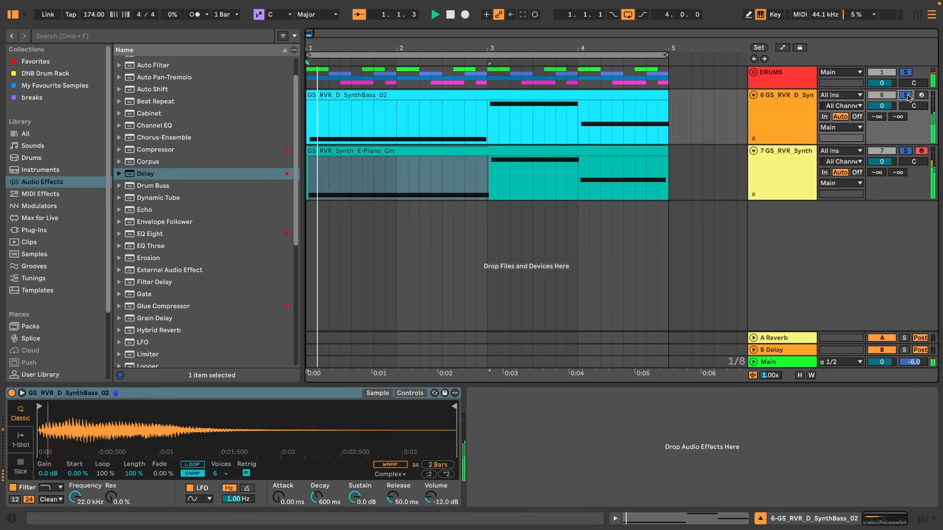
{"action": "left_click", "coordinate": [907, 74]}
{"action": "left_click", "coordinate": [789, 98]}
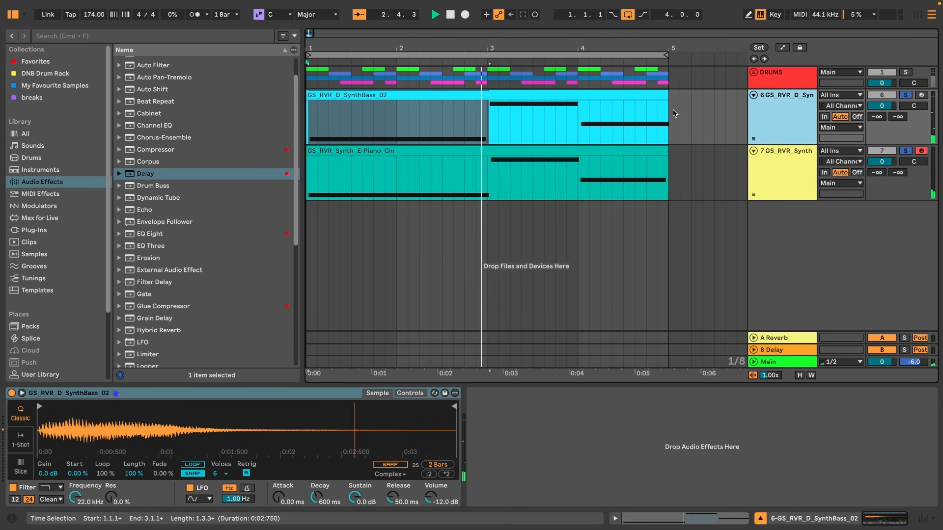
{"action": "key", "text": "space"}
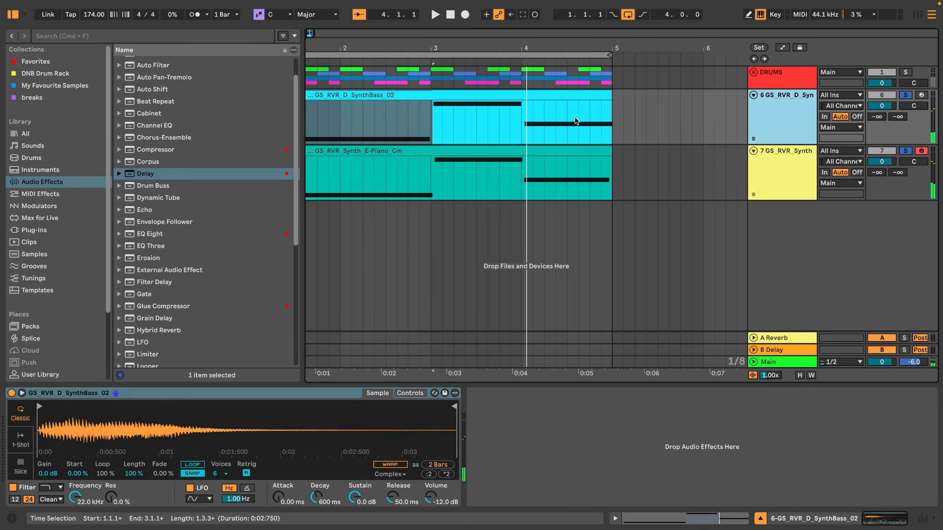
Duplicate the four bars of drums, bass and E-piano clips to bars 5–9.
{"action": "left_click_drag", "start_coordinate": [435, 49], "coordinate": [477, 44]}
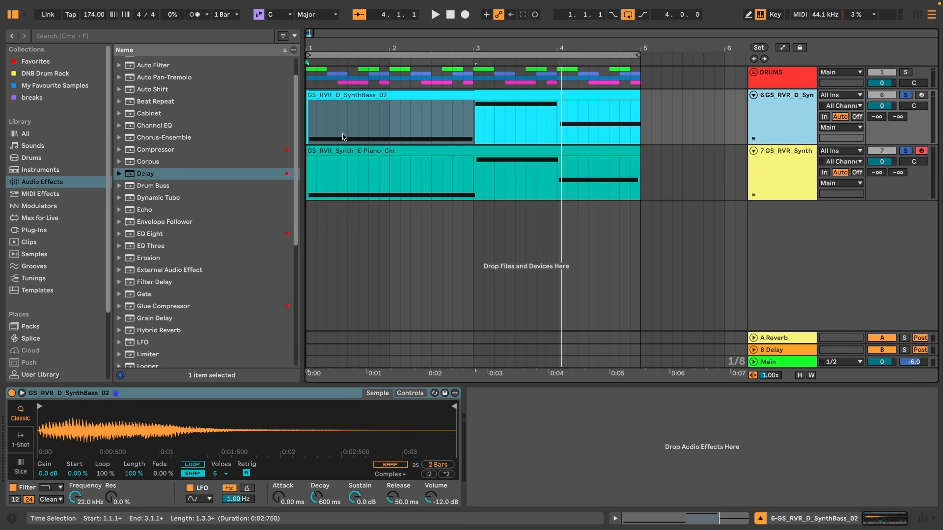
{"action": "left_click_drag", "start_coordinate": [637, 182], "coordinate": [309, 74]}
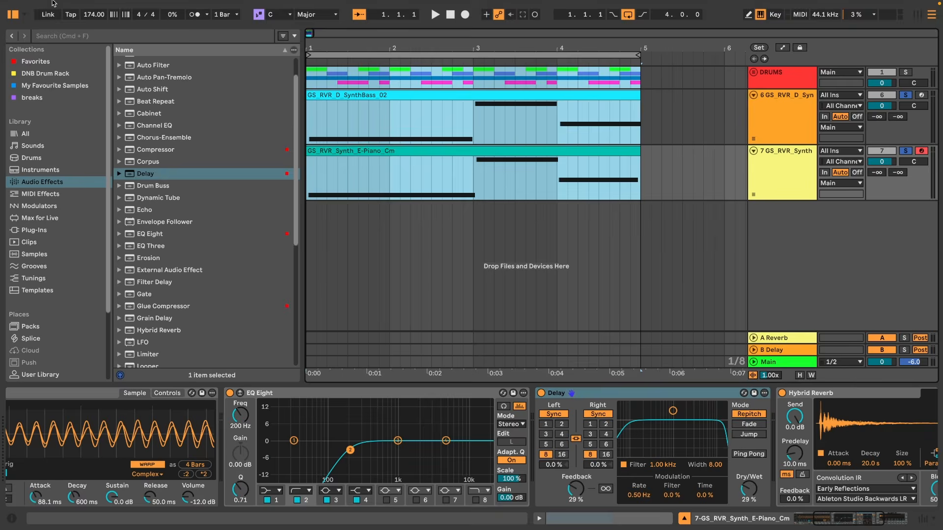
{"action": "key", "text": "super+d"}
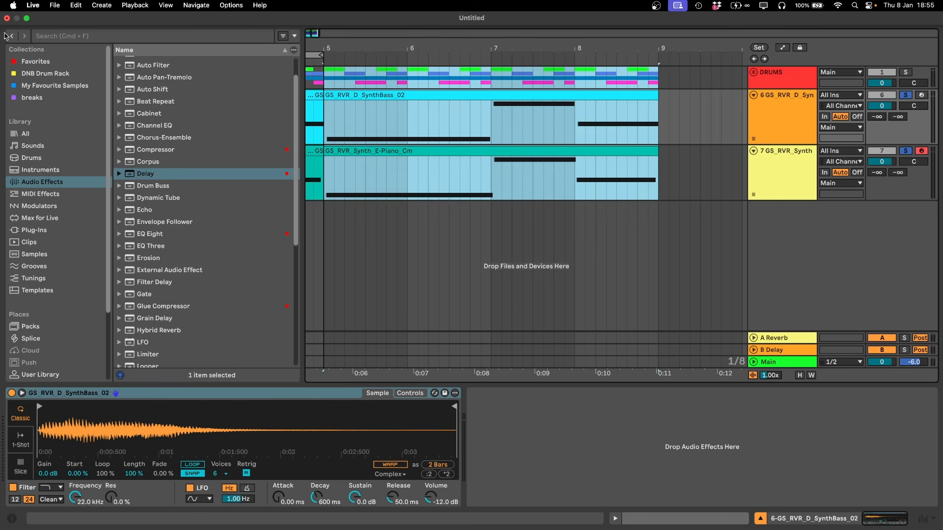
Open the duplicated bass clip and raise its last note five semitones to G#3.
{"action": "left_click", "coordinate": [14, 18]}
{"action": "left_click_drag", "start_coordinate": [49, 49], "coordinate": [417, 55]}
{"action": "left_click", "coordinate": [398, 98]}
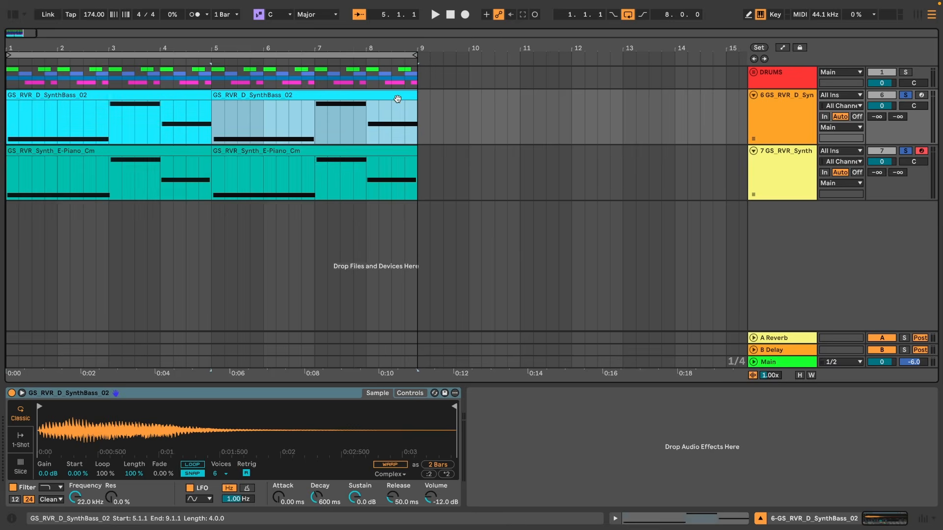
{"action": "double_click", "coordinate": [398, 98]}
{"action": "left_click_drag", "start_coordinate": [832, 417], "coordinate": [897, 323]}
{"action": "key", "text": "Up"}
{"action": "key", "text": "Up"}
{"action": "key", "text": "Up"}
{"action": "key", "text": "Up"}
{"action": "key", "text": "Up"}
{"action": "key", "text": "Up"}
{"action": "key", "text": "Up"}
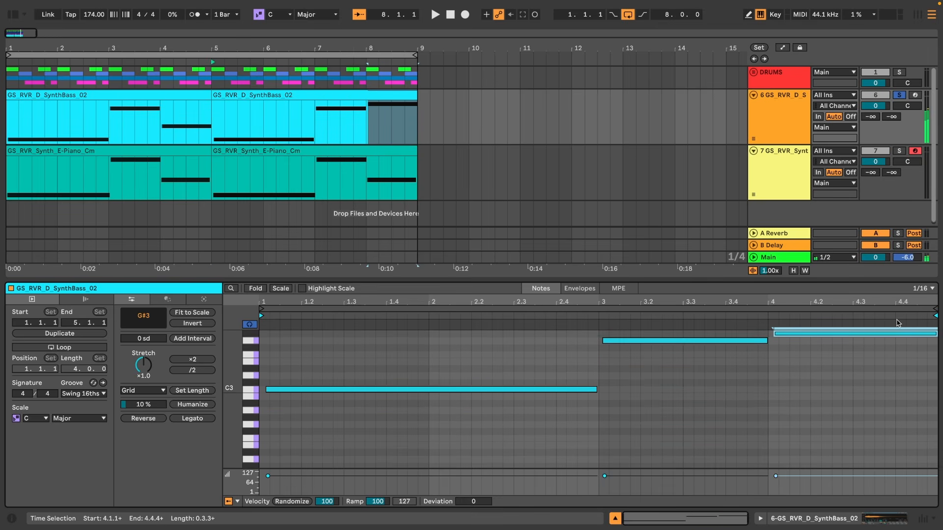
Open the duplicated E-piano clip and raise its last note four semitones to A2.
{"action": "left_click", "coordinate": [309, 159]}
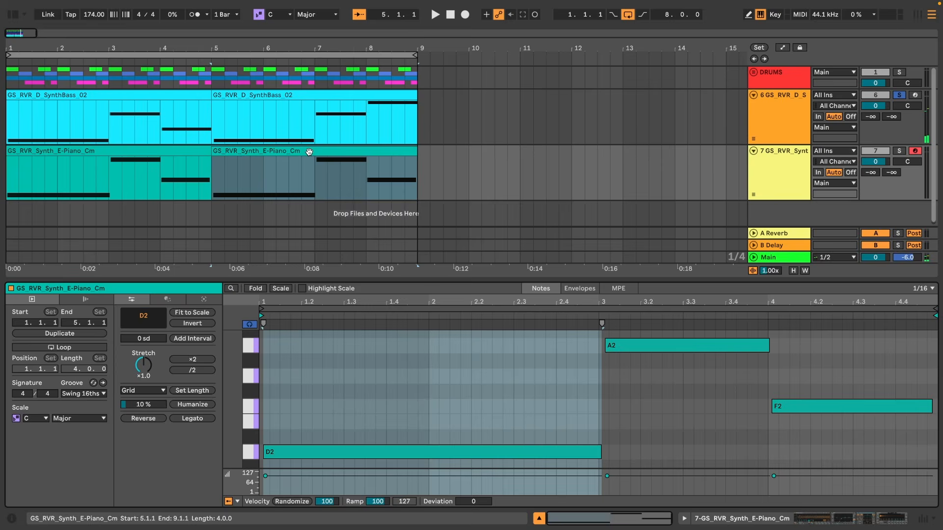
{"action": "left_click_drag", "start_coordinate": [832, 373], "coordinate": [842, 455]}
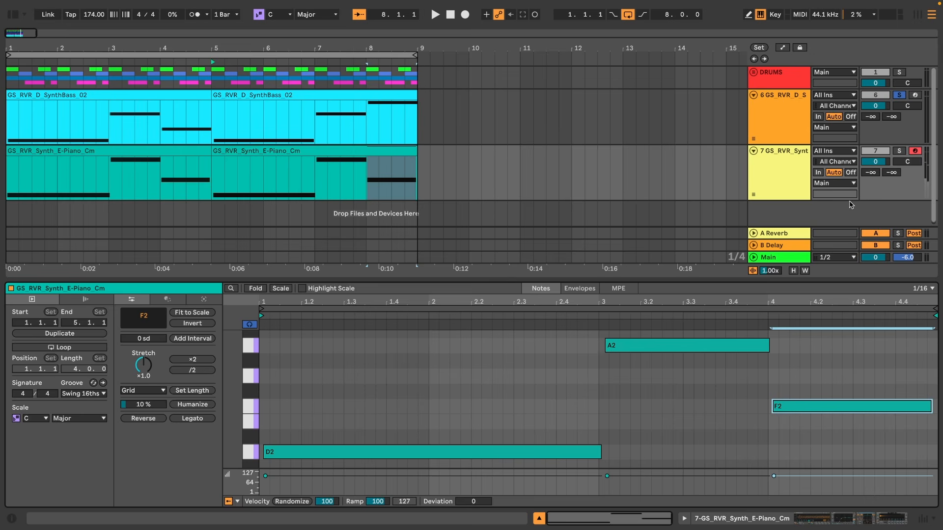
{"action": "left_click", "coordinate": [901, 150]}
{"action": "left_click_drag", "start_coordinate": [835, 433], "coordinate": [826, 376]}
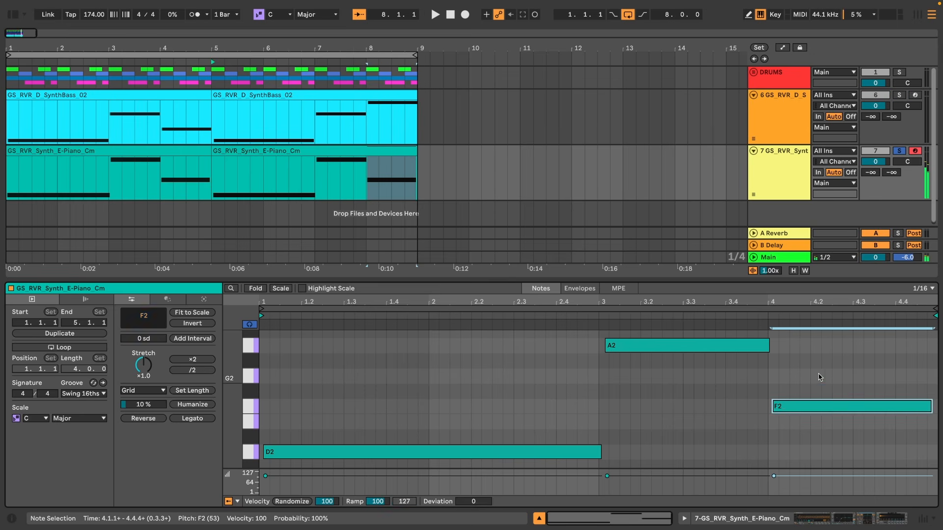
{"action": "key", "text": "Up"}
{"action": "key", "text": "Up"}
{"action": "key", "text": "Up"}
{"action": "key", "text": "Up"}
{"action": "key", "text": "Up"}
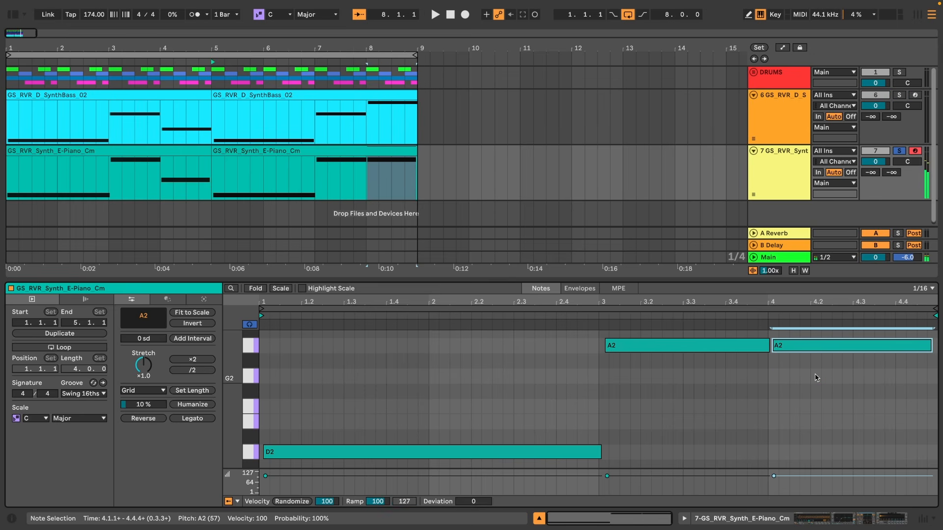
Raise the E-piano clip's last note to C3 and unsolo the E-piano track.
{"action": "key", "text": "Up"}
{"action": "key", "text": "Up"}
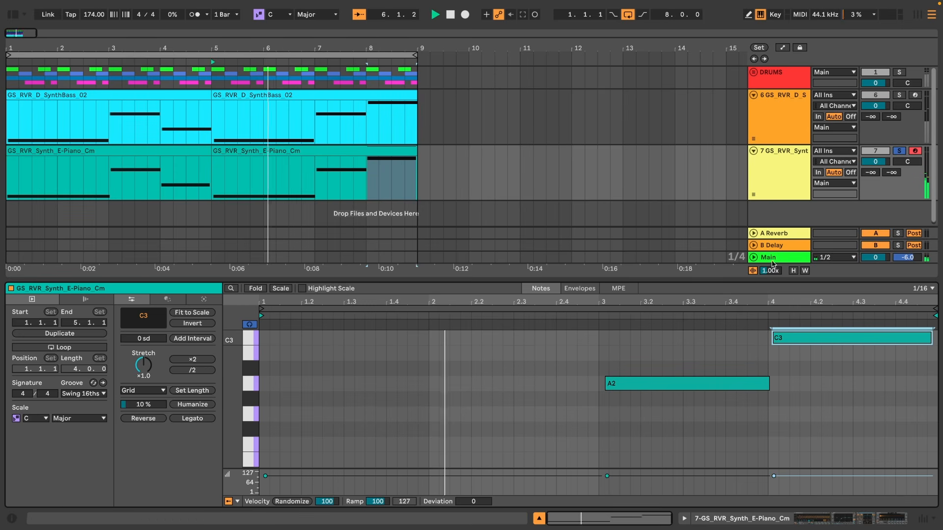
{"action": "left_click", "coordinate": [899, 151]}
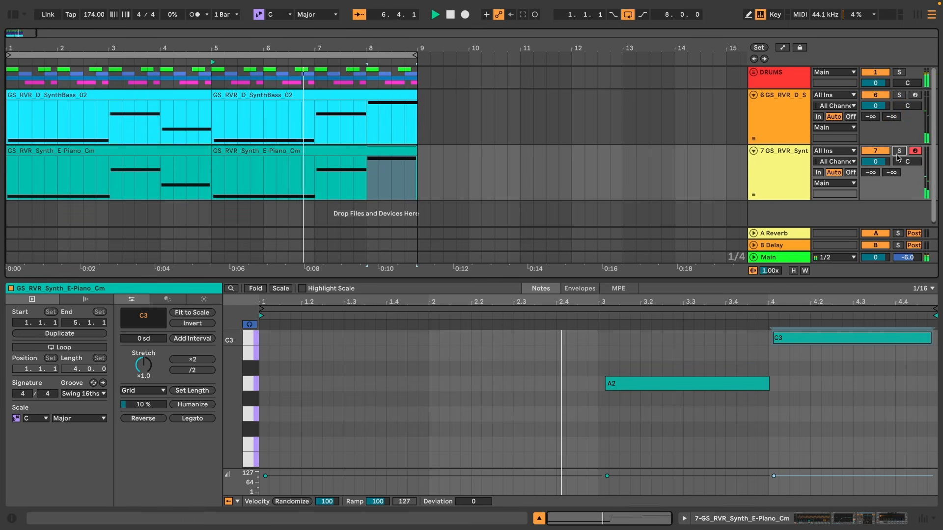
Collapse the tracks and open the GS_RVR_Bass One Shots folder of the REVERIE sample pack in the browser.
{"action": "left_click", "coordinate": [754, 152], "text": "alt"}
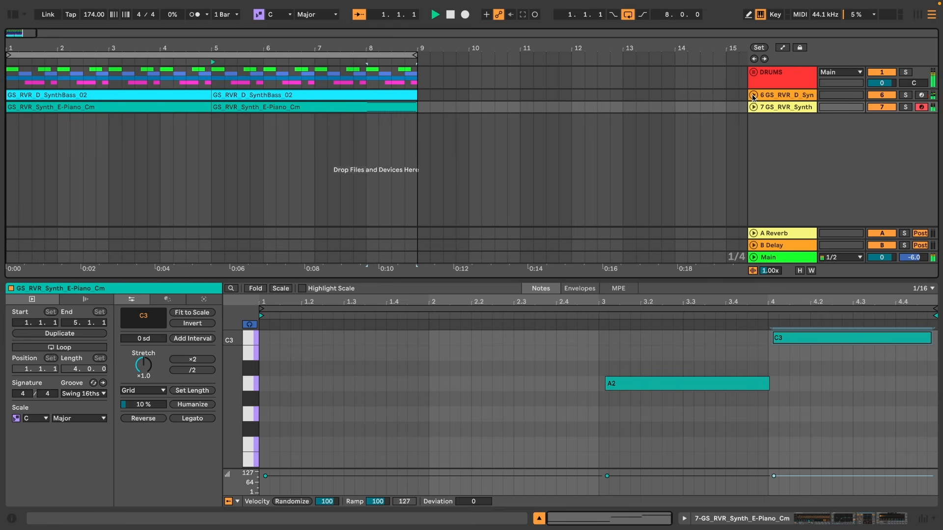
{"action": "key", "text": "super+alt+b"}
{"action": "key", "text": "space"}
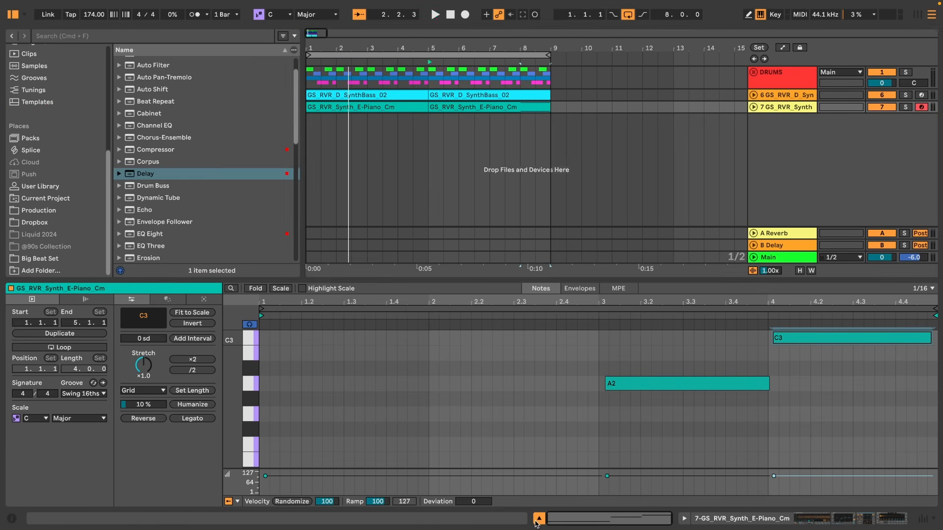
{"action": "key", "text": "super+alt+l"}
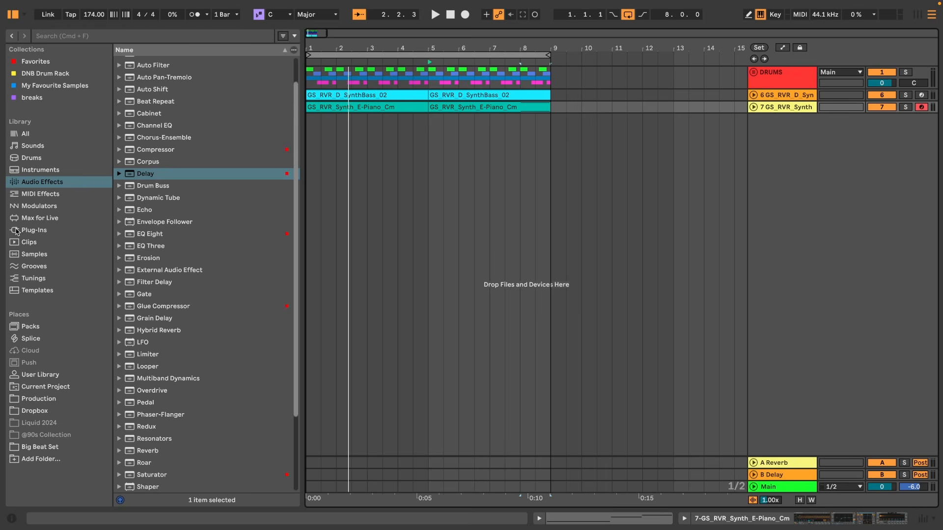
{"action": "left_click", "coordinate": [16, 231]}
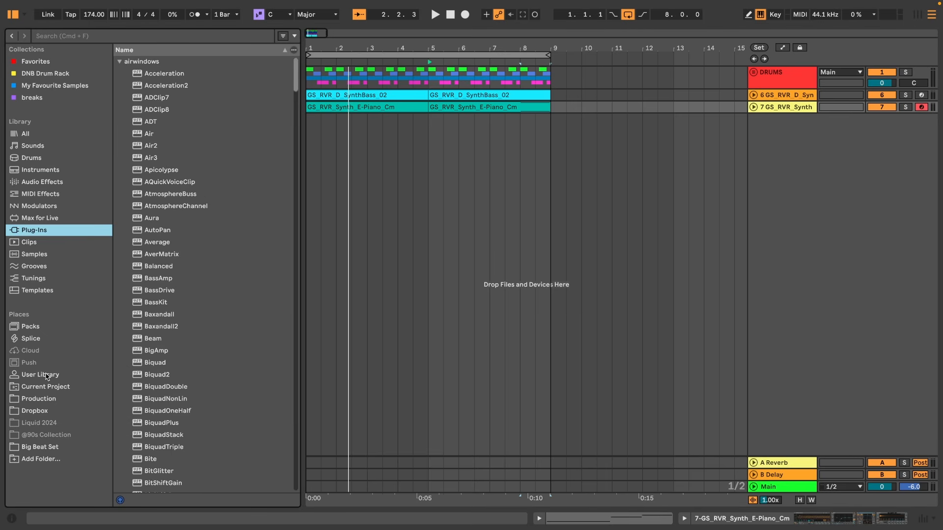
{"action": "left_click", "coordinate": [48, 397]}
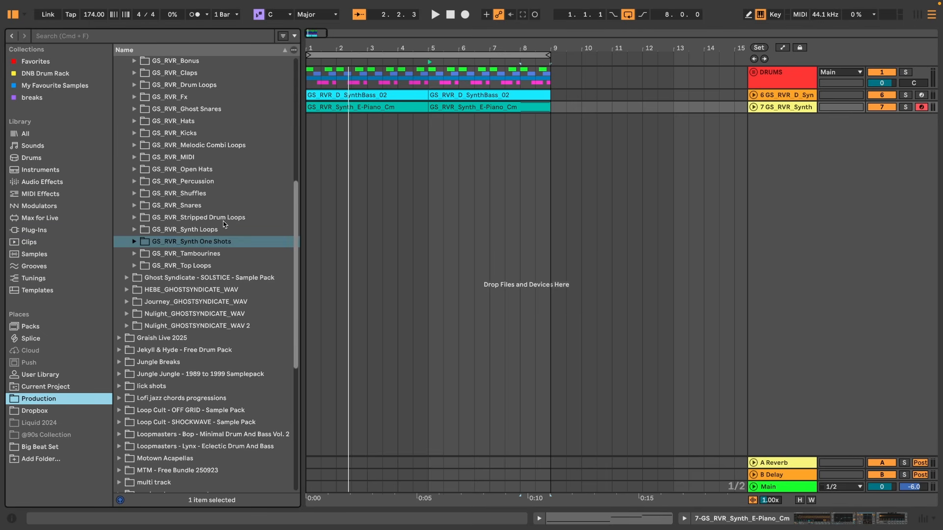
{"action": "scroll", "coordinate": [255, 167], "scroll_direction": "up", "scroll_amount": 1}
{"action": "scroll", "coordinate": [255, 167], "scroll_direction": "up", "scroll_amount": 5}
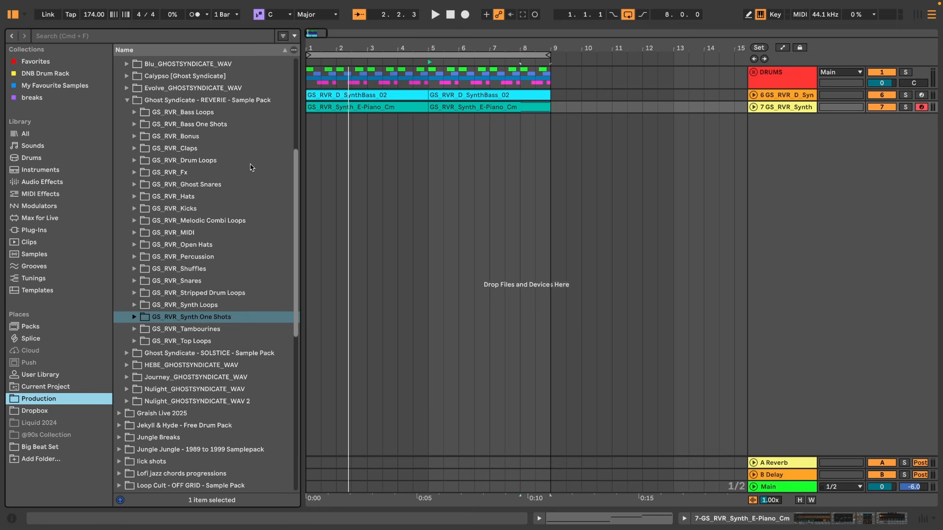
{"action": "left_click", "coordinate": [135, 124]}
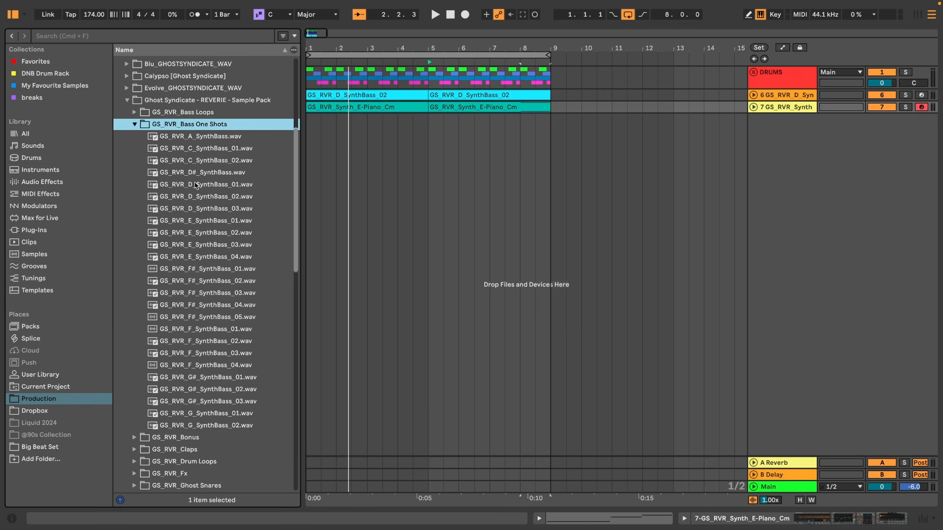
Preview the GS_RVR_D_SynthBass_03.wav one-shot and neighbouring bass samples.
{"action": "left_click", "coordinate": [187, 208]}
{"action": "key", "text": "Down"}
{"action": "key", "text": "Up"}
{"action": "key", "text": "Up"}
{"action": "key", "text": "Down"}
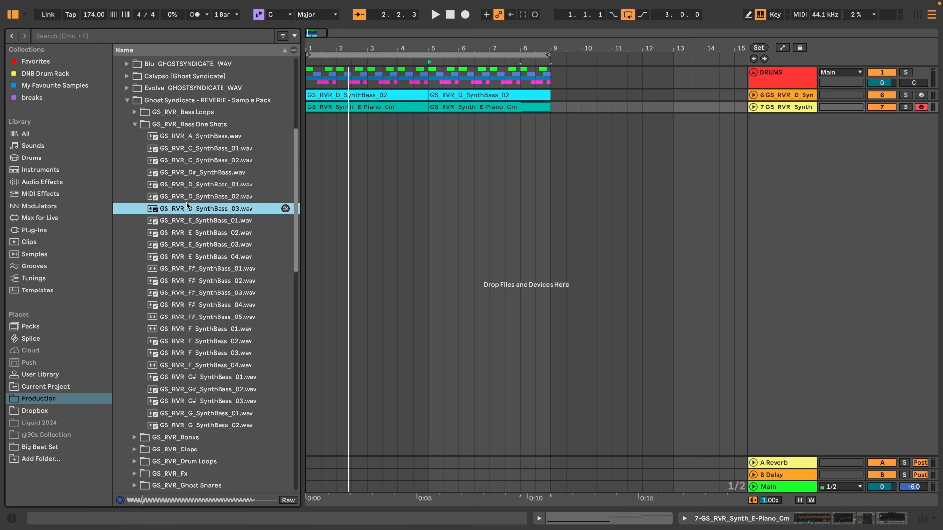
Insert a new MIDI track and load GS_RVR_D_SynthBass_03.wav onto it.
{"action": "left_click", "coordinate": [786, 108]}
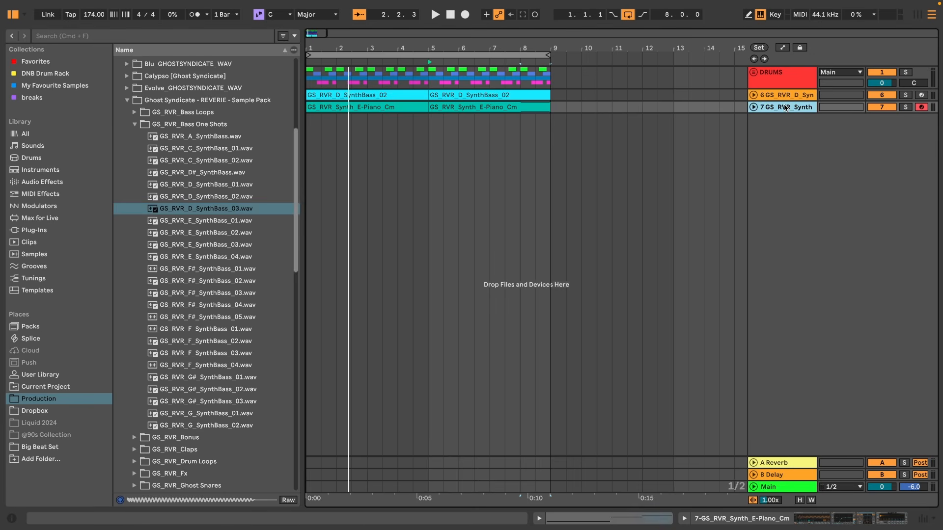
{"action": "key", "text": "super+shift+t"}
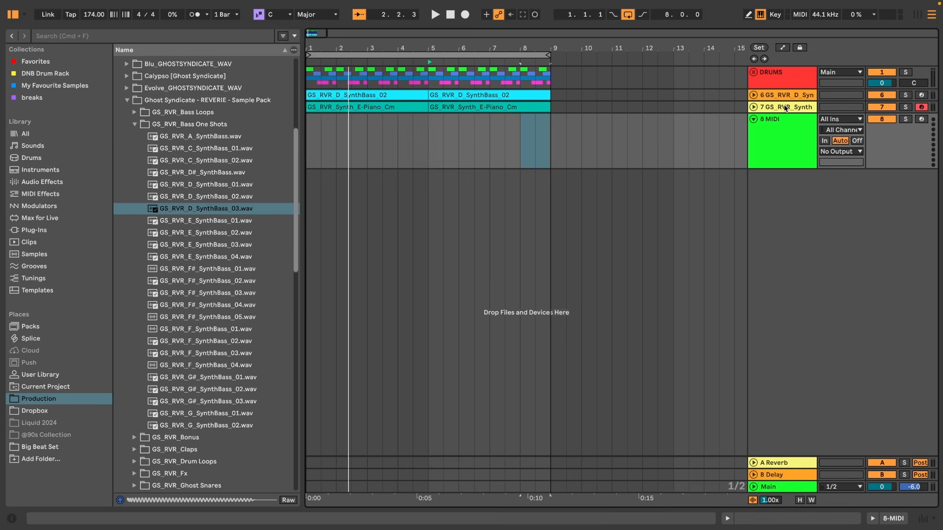
{"action": "double_click", "coordinate": [205, 212]}
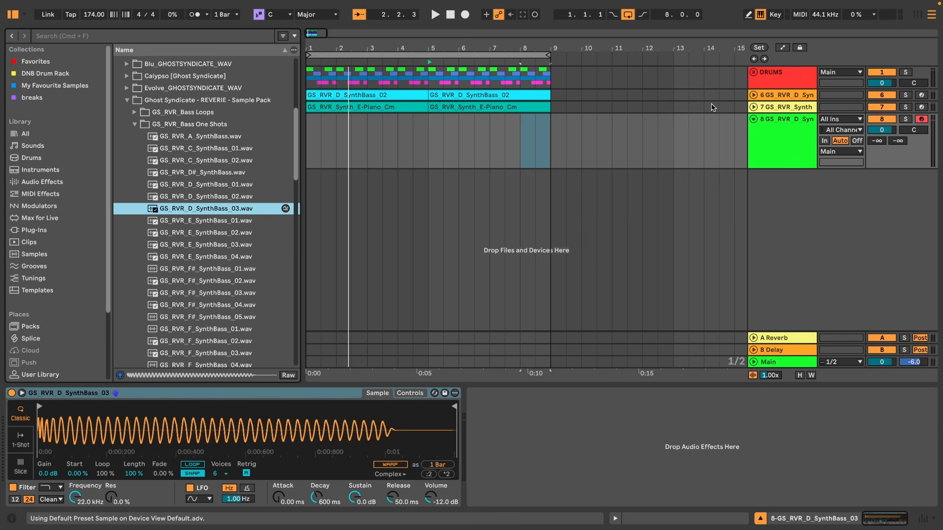
Copy the bass MIDI clips onto the new track and play back.
{"action": "left_click", "coordinate": [376, 94]}
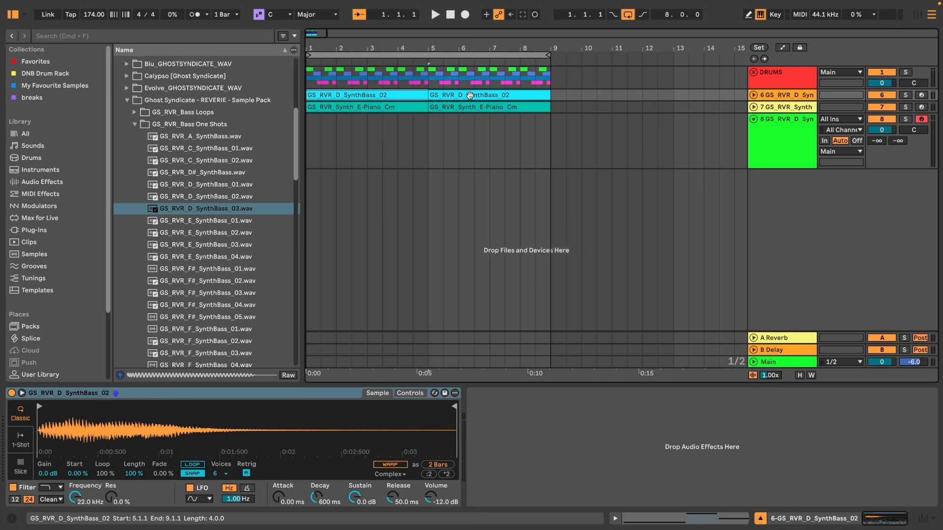
{"action": "left_click_drag", "start_coordinate": [471, 95], "coordinate": [472, 126]}
{"action": "left_click", "coordinate": [459, 124]}
{"action": "key", "text": "space"}
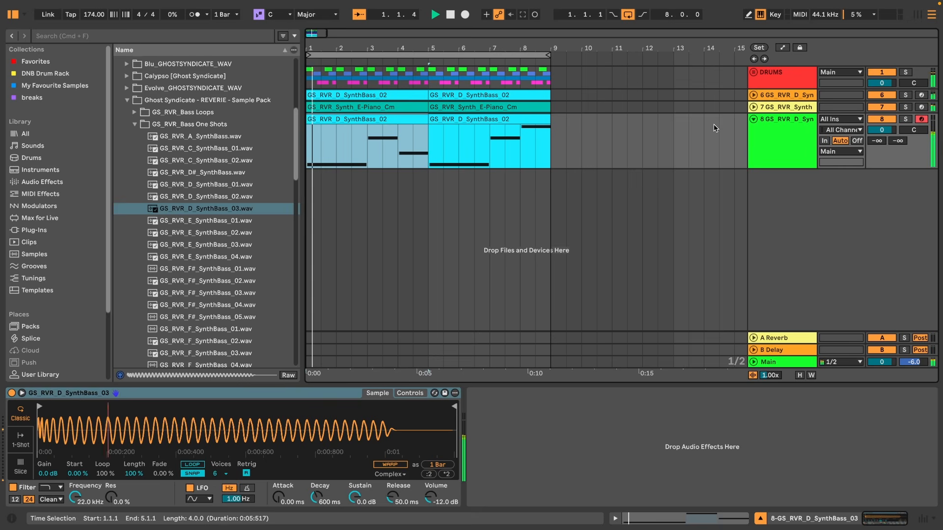
Solo the new bass track and turn on looping in its Simpler.
{"action": "left_click", "coordinate": [905, 119]}
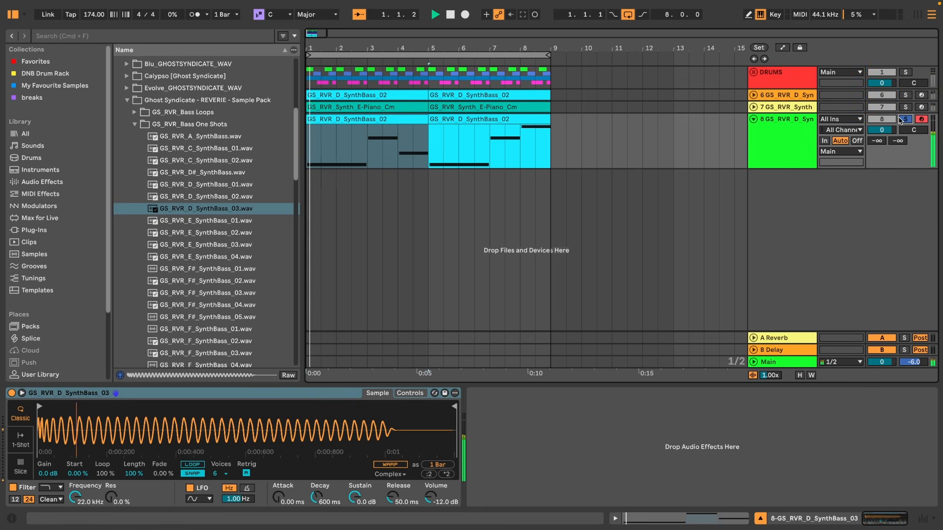
{"action": "left_click", "coordinate": [790, 122]}
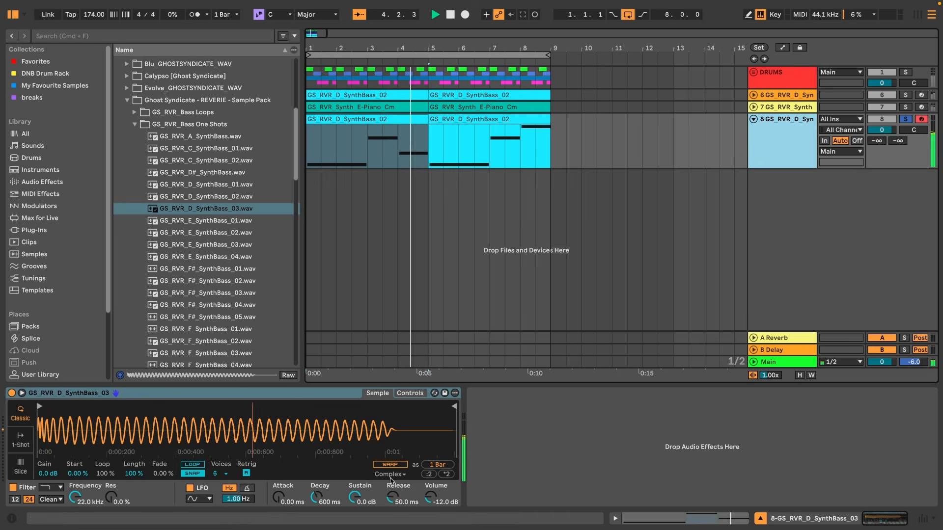
{"action": "left_click", "coordinate": [391, 464]}
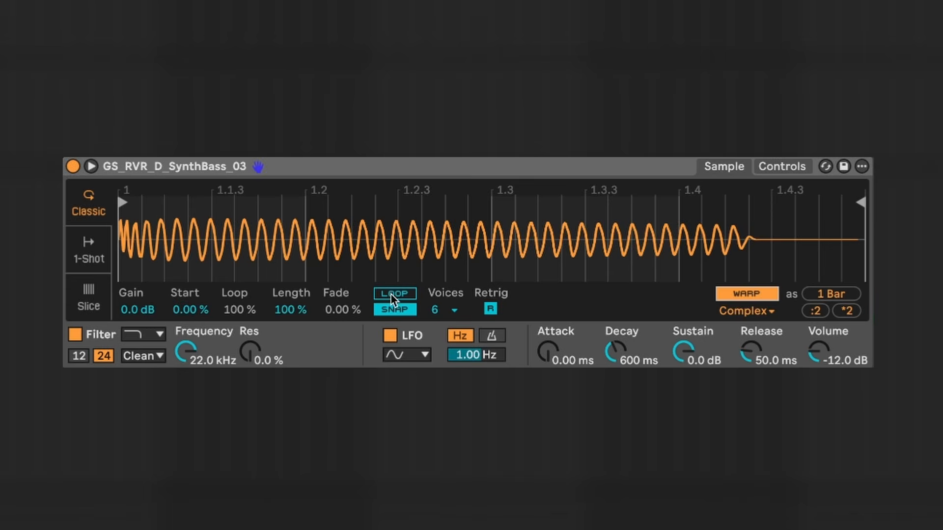
{"action": "left_click", "coordinate": [391, 295]}
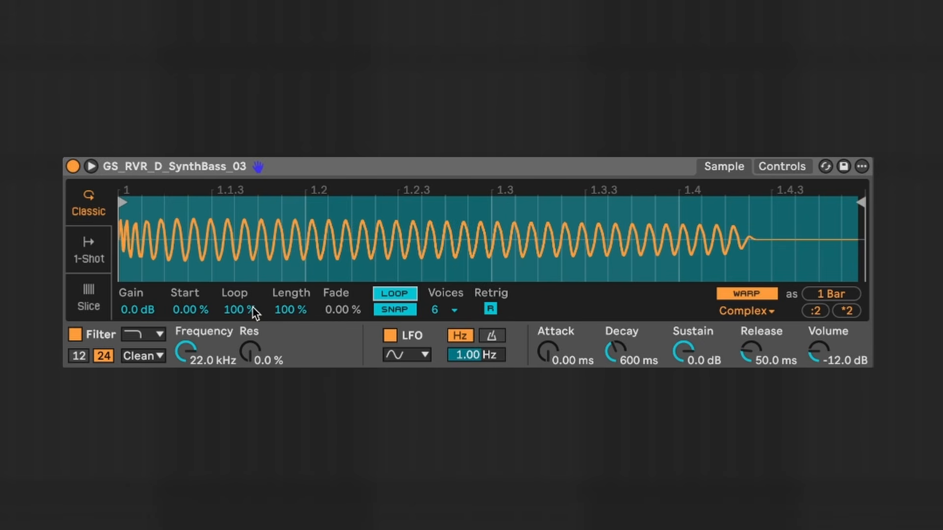
Adjust the Simpler loop to Loop 18.8 %, Length 74.2 % and Fade 71.1 %.
{"action": "left_click_drag", "start_coordinate": [243, 310], "coordinate": [279, 339]}
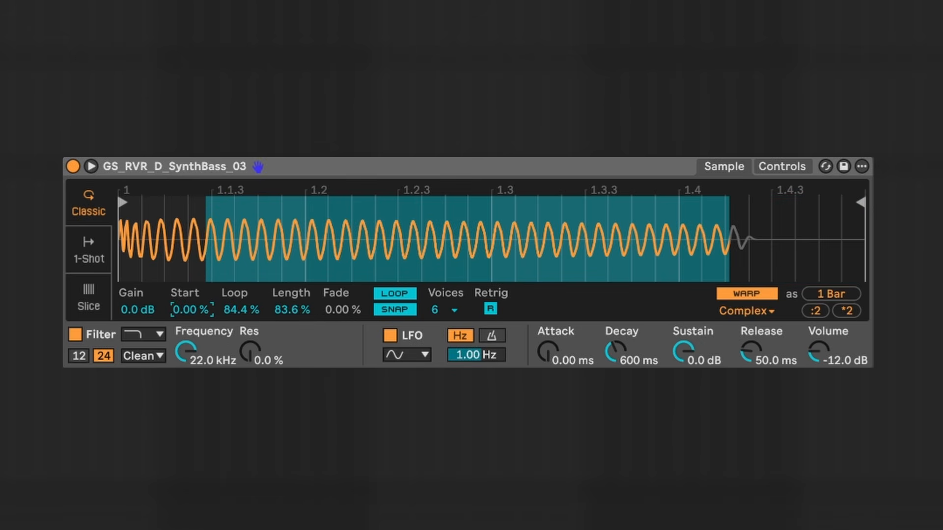
{"action": "mouse_move", "coordinate": [191, 310]}
{"action": "left_mouse_down"}
{"action": "mouse_move", "coordinate": [191, 296]}
{"action": "mouse_move", "coordinate": [191, 310]}
{"action": "left_mouse_up"}
{"action": "left_click_drag", "start_coordinate": [293, 310], "coordinate": [294, 344]}
{"action": "left_click_drag", "start_coordinate": [255, 315], "coordinate": [254, 358]}
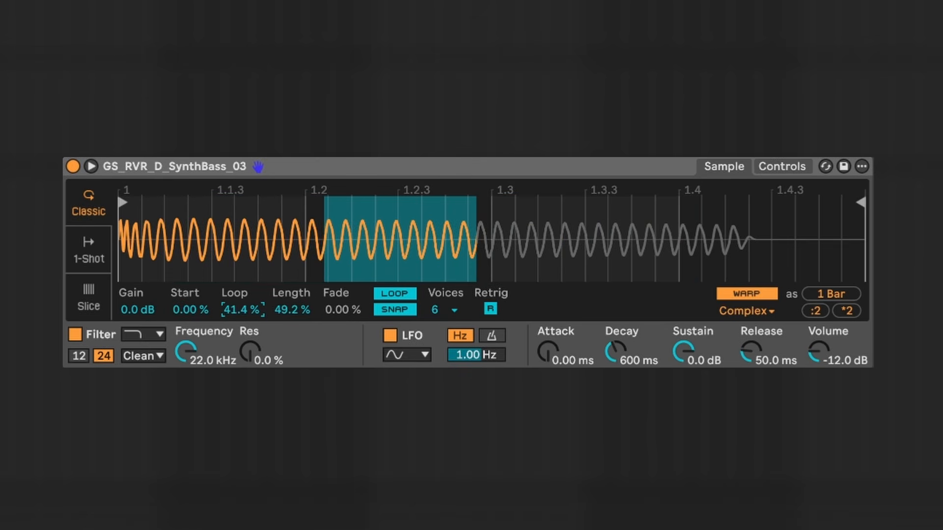
{"action": "left_click_drag", "start_coordinate": [290, 312], "coordinate": [290, 284]}
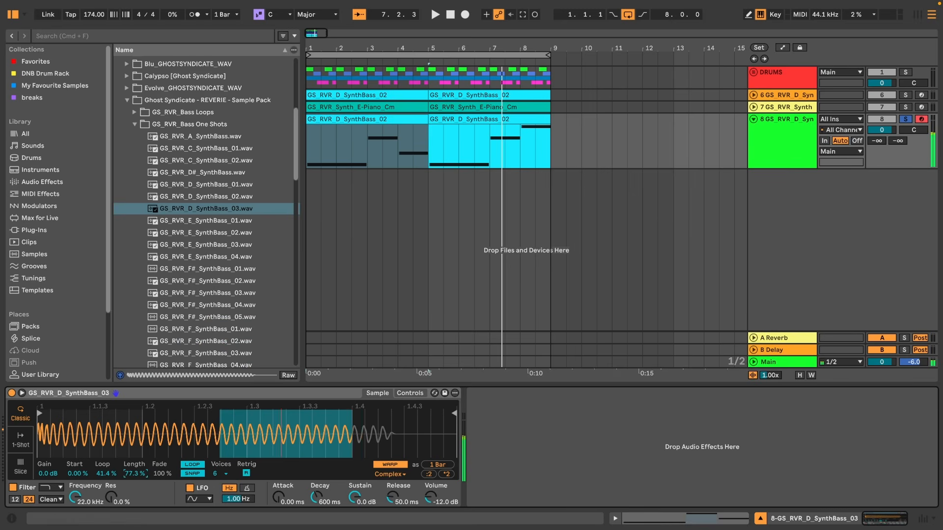
{"action": "left_click_drag", "start_coordinate": [134, 474], "coordinate": [135, 477]}
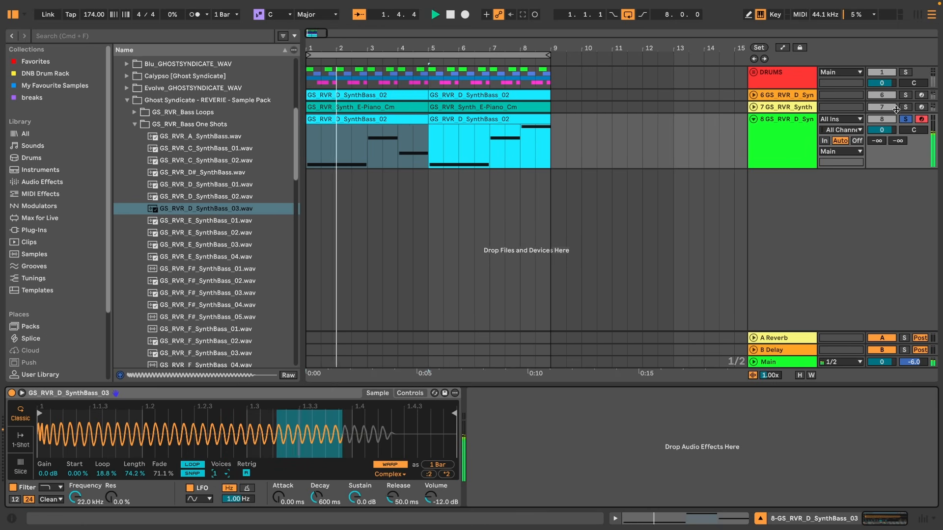
Move the new bass track above the original bass track and solo both bass tracks.
{"action": "left_click", "coordinate": [771, 121]}
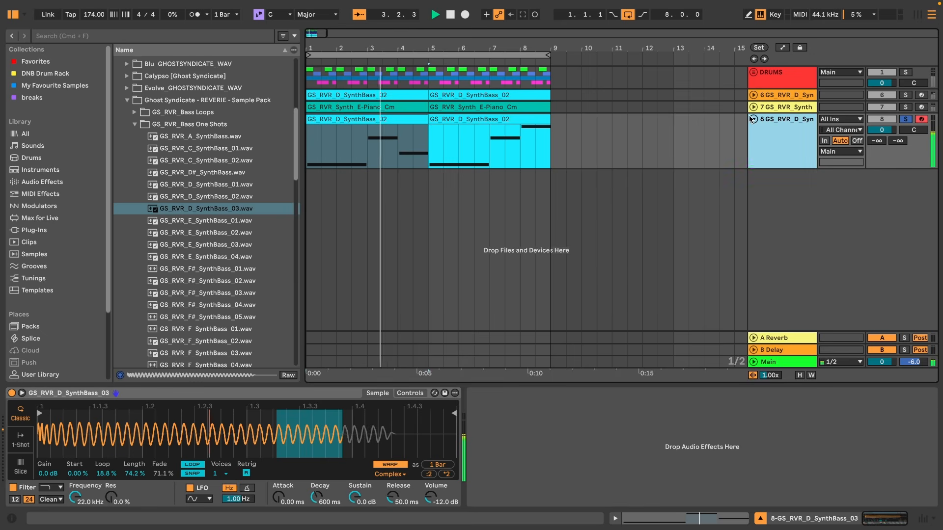
{"action": "key", "text": "u"}
{"action": "left_click_drag", "start_coordinate": [772, 122], "coordinate": [777, 108]}
{"action": "left_click_drag", "start_coordinate": [778, 96], "coordinate": [778, 97]}
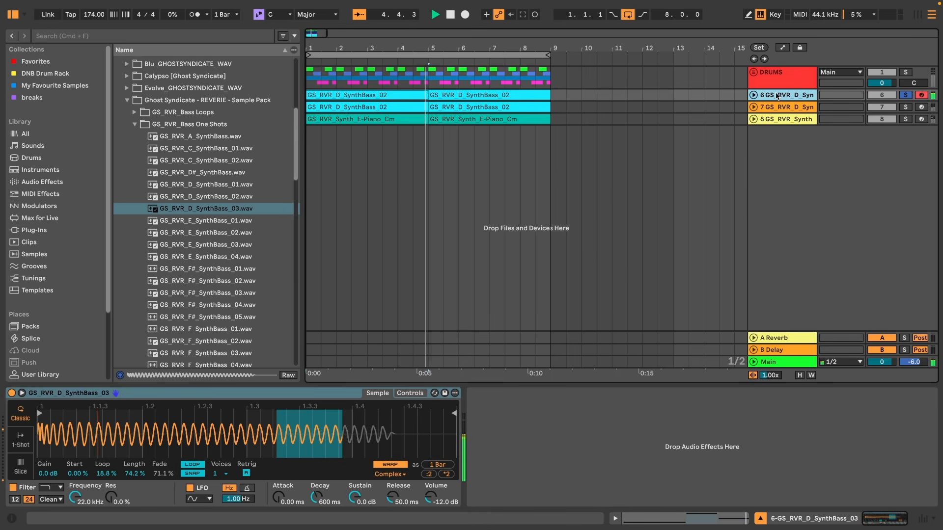
{"action": "left_click", "coordinate": [907, 107]}
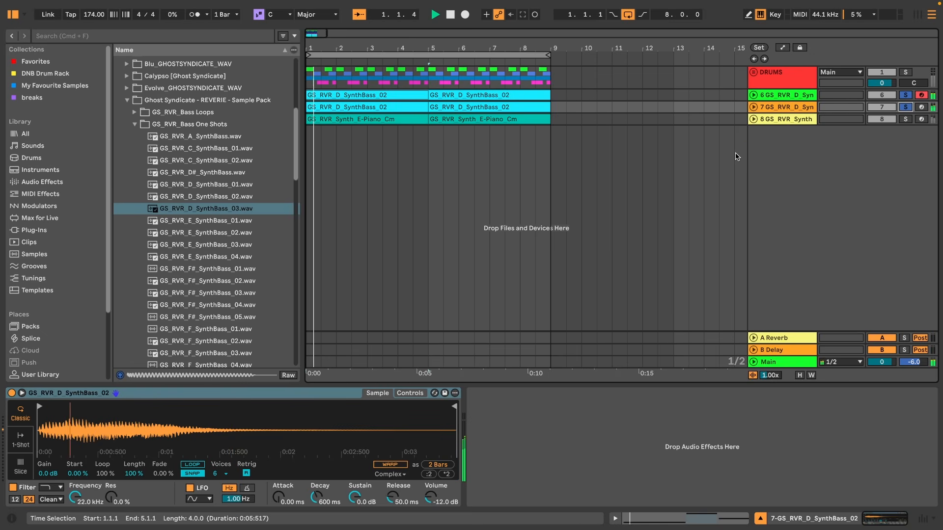
Shape the new bass's Simpler amplitude envelope to a 60 s decay and -19 dB sustain.
{"action": "left_click", "coordinate": [778, 96]}
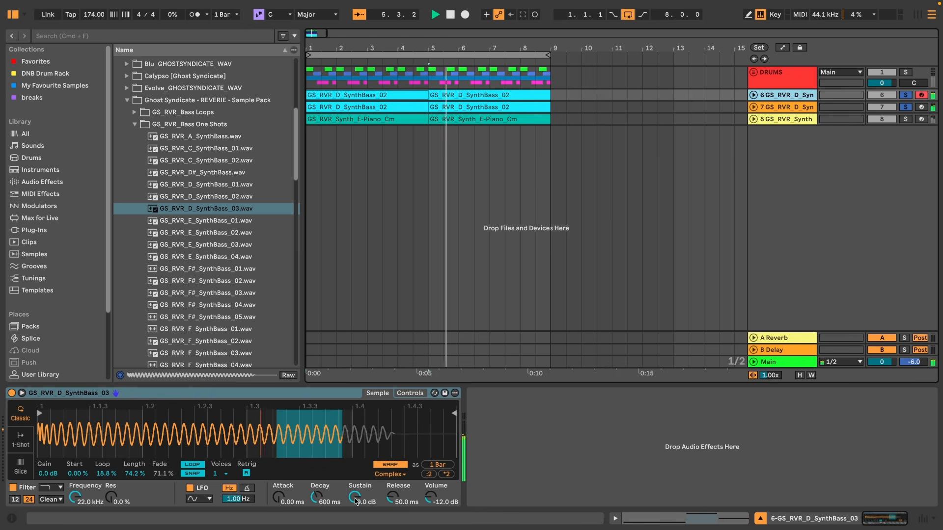
{"action": "left_click", "coordinate": [410, 393]}
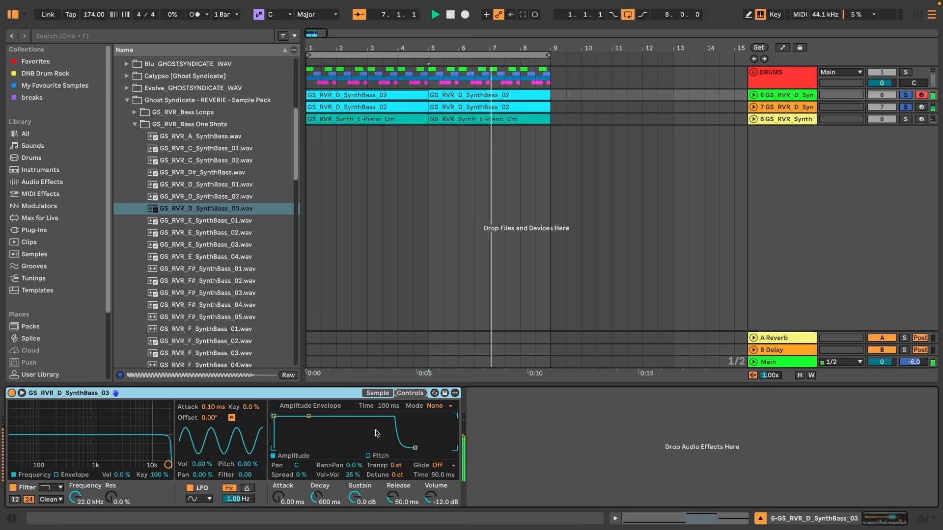
{"action": "left_click_drag", "start_coordinate": [308, 417], "coordinate": [334, 429]}
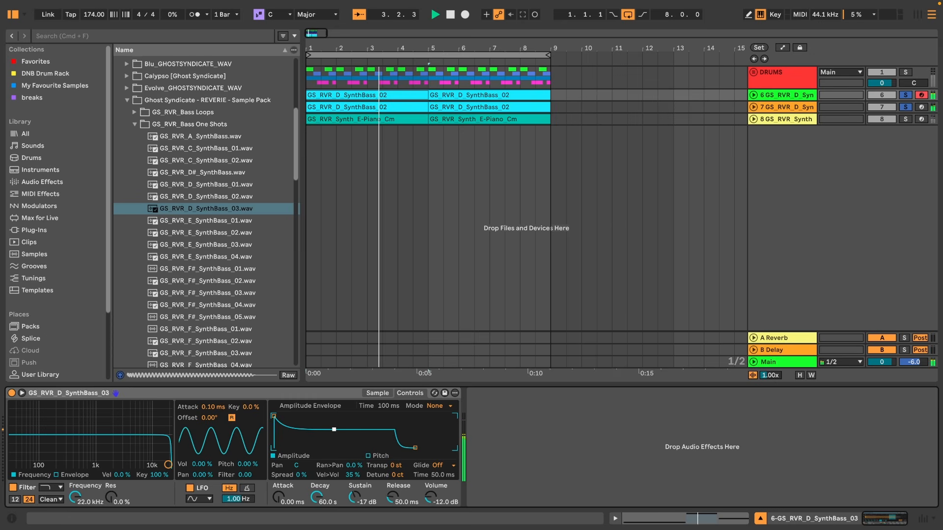
{"action": "left_click", "coordinate": [378, 394]}
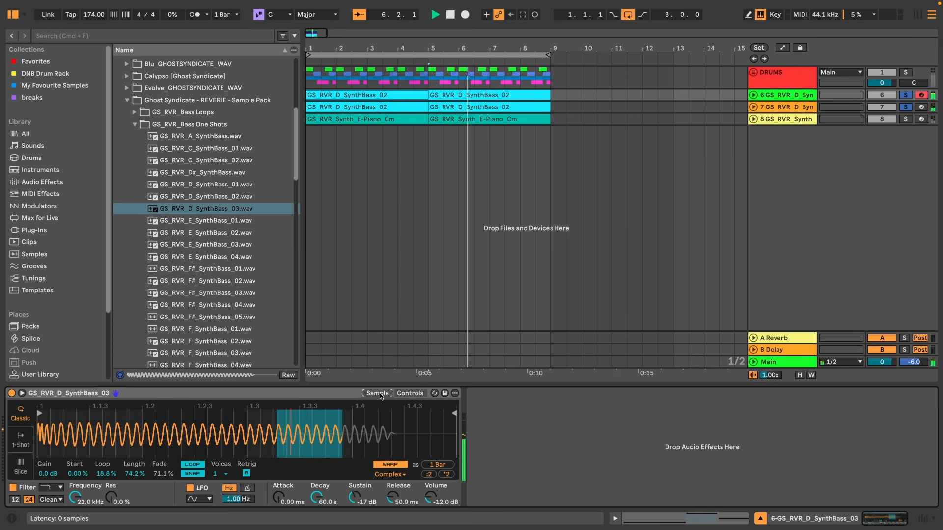
{"action": "left_click", "coordinate": [410, 394]}
{"action": "left_click_drag", "start_coordinate": [334, 430], "coordinate": [336, 434]}
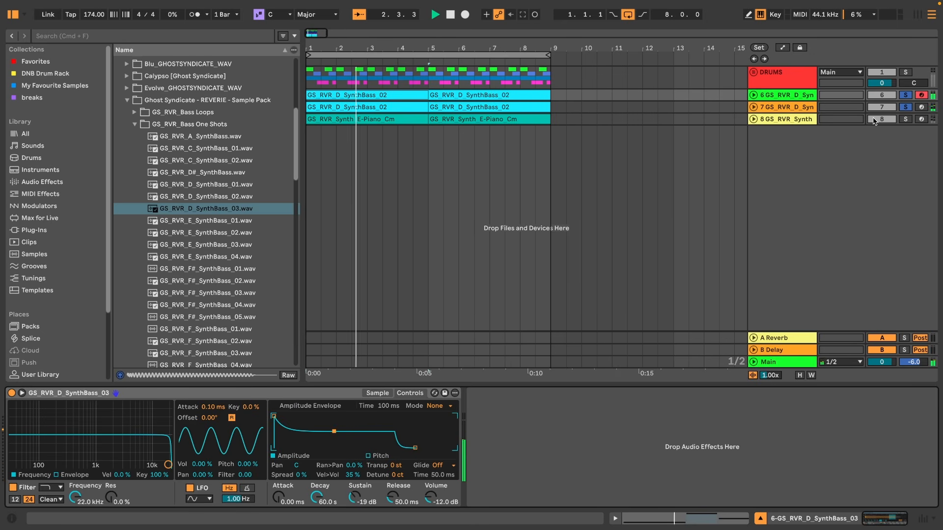
Clear the bass soloing and close the browser to show the full eight-bar arrangement.
{"action": "left_click", "coordinate": [906, 97]}
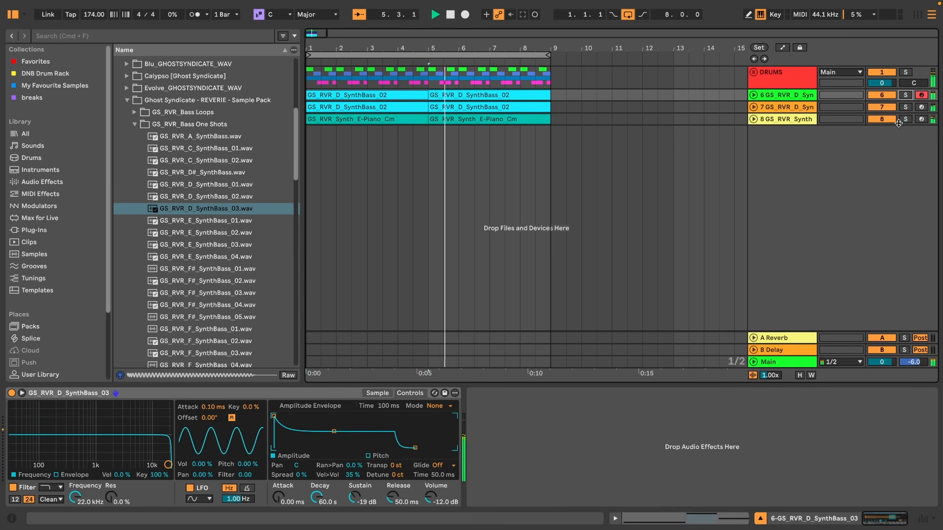
{"action": "mouse_move", "coordinate": [1, 18]}
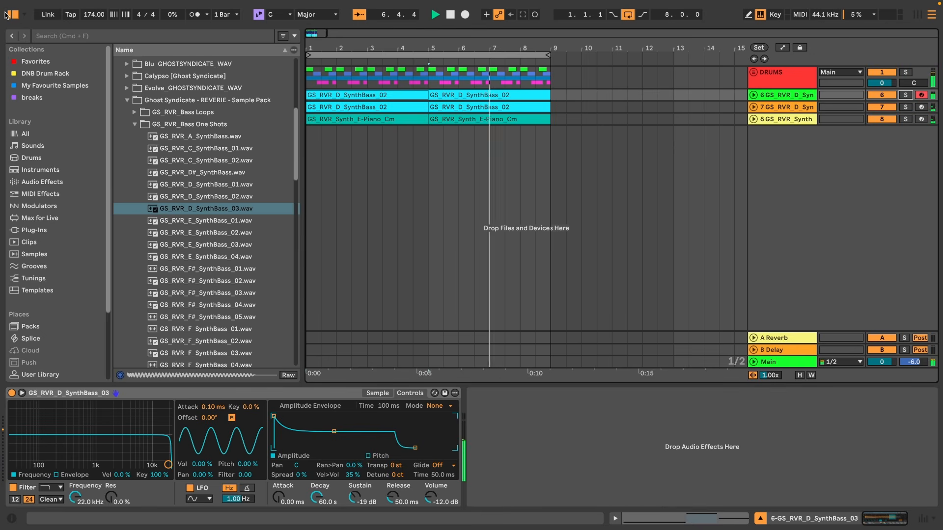
{"action": "left_click", "coordinate": [12, 18]}
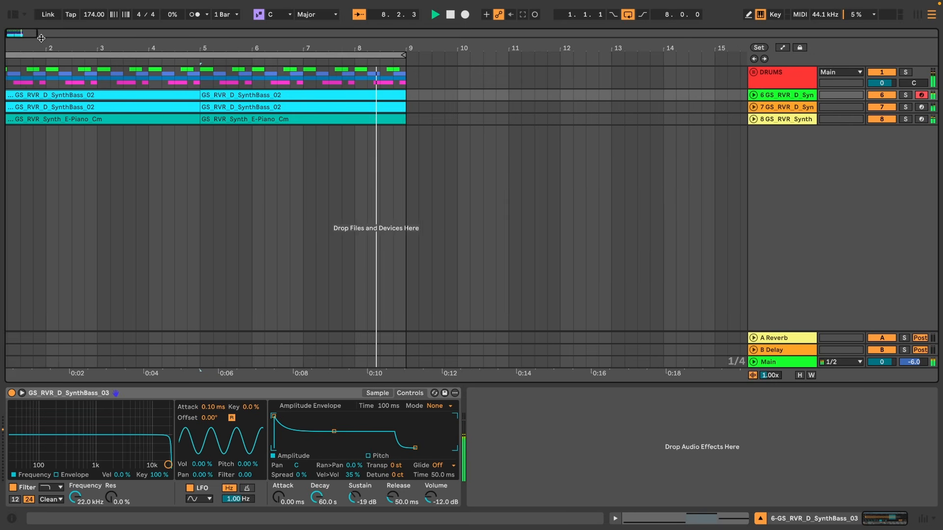
{"action": "left_click_drag", "start_coordinate": [40, 48], "coordinate": [126, 77]}
{"action": "left_click", "coordinate": [364, 394]}
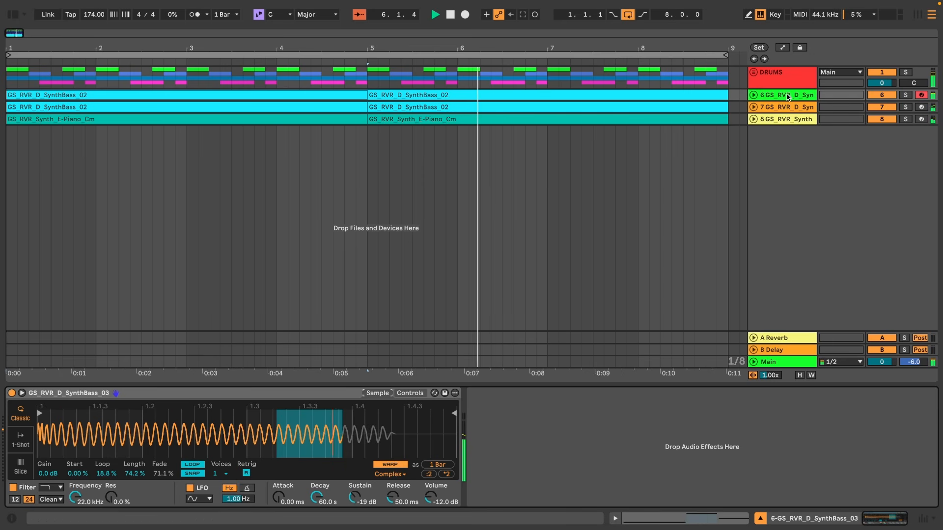
Expand the two bass tracks to view their note clips and shift the arrangement overview.
{"action": "left_click", "coordinate": [753, 107]}
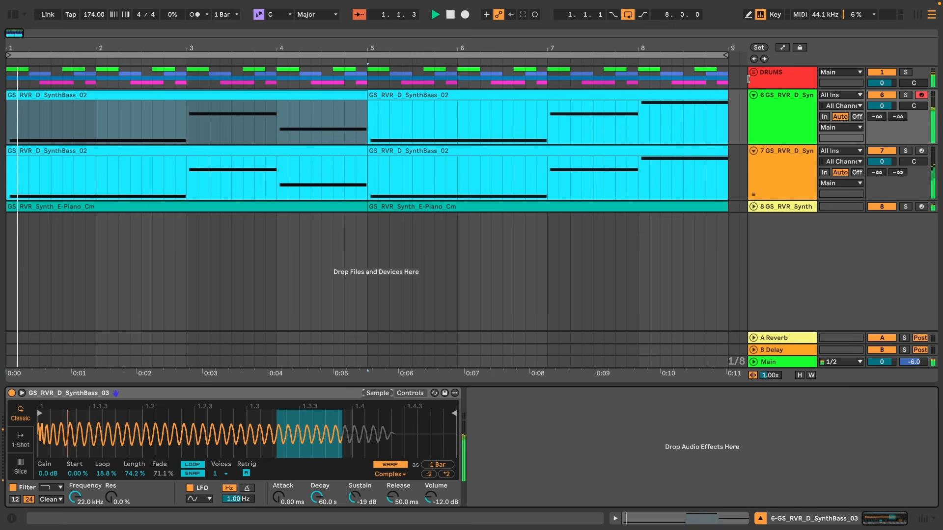
{"action": "left_click_drag", "start_coordinate": [686, 49], "coordinate": [596, 53]}
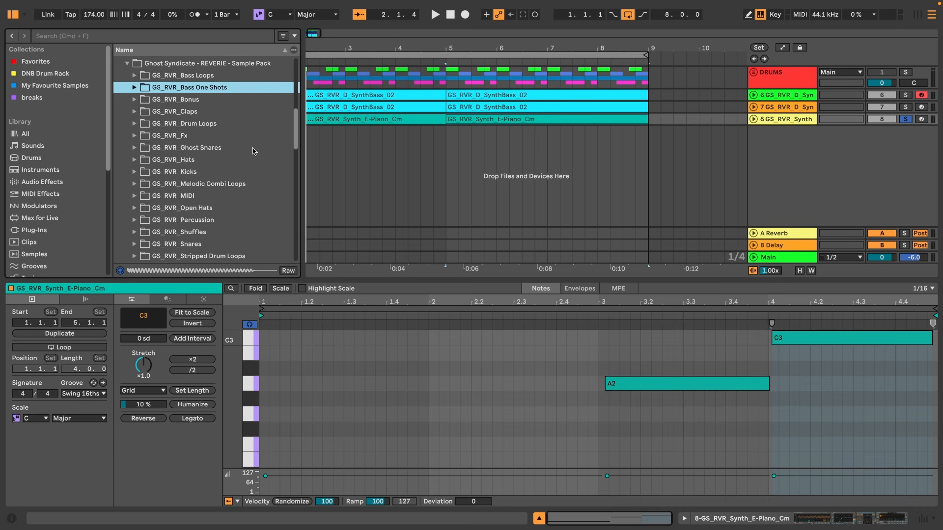
Open the GS_RVR_Synth One Shots folder and preview the chord, E-piano, guitar and lead samples one by one.
{"action": "scroll", "coordinate": [236, 184], "scroll_direction": "down", "scroll_amount": 3}
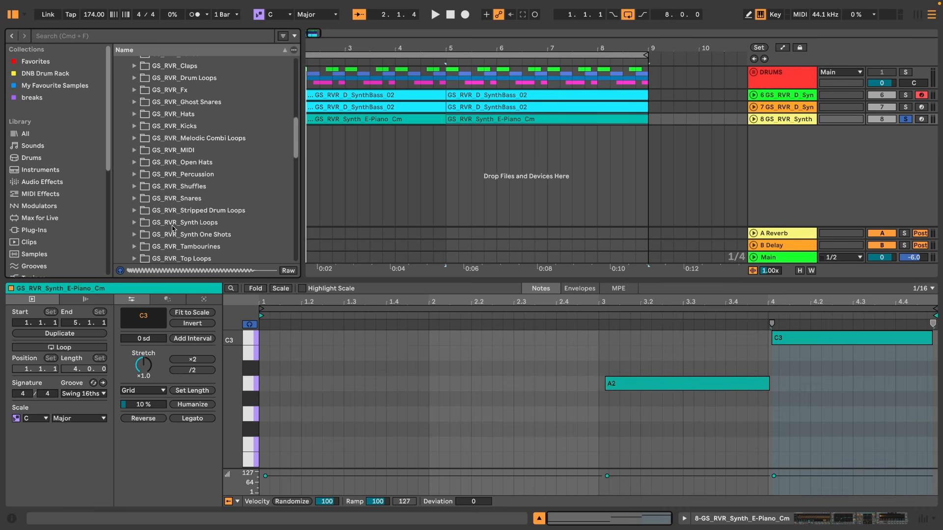
{"action": "left_click", "coordinate": [142, 238]}
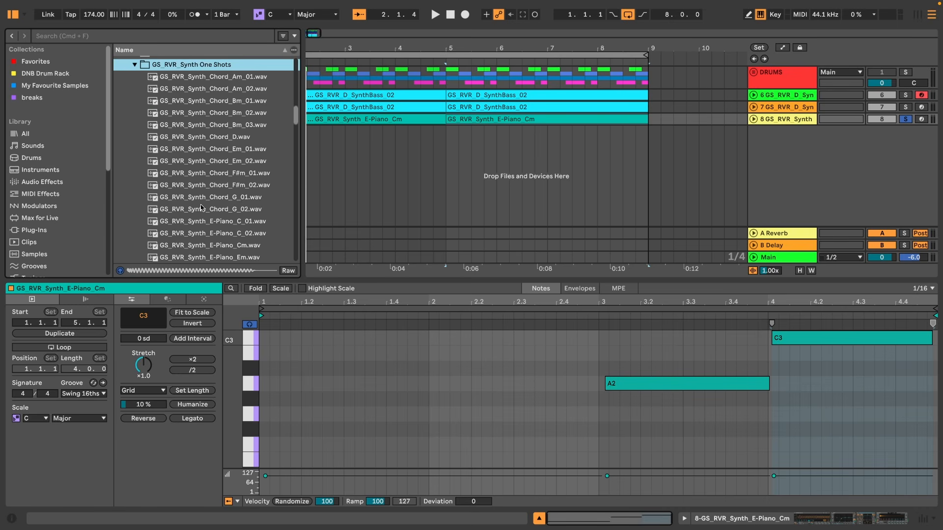
{"action": "left_click", "coordinate": [201, 159]}
{"action": "key", "text": "Down"}
{"action": "key", "text": "Down"}
{"action": "key", "text": "Down"}
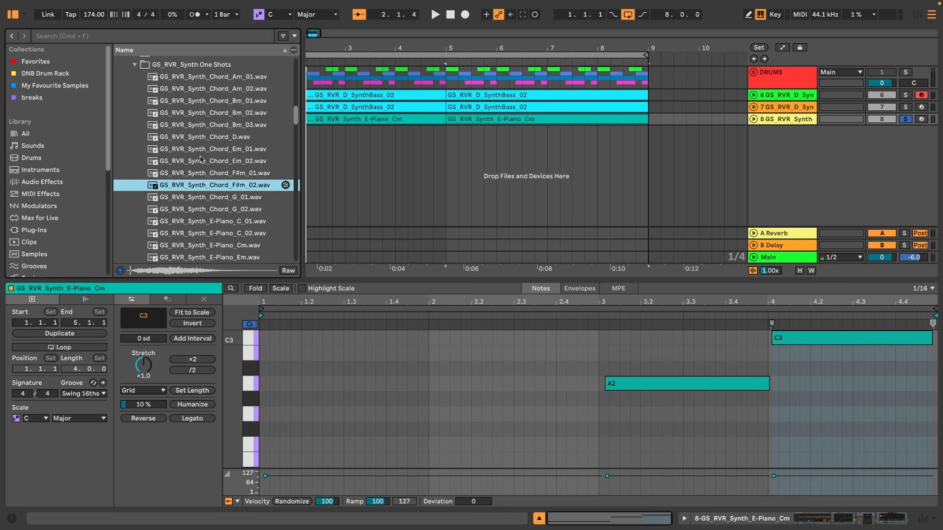
{"action": "key", "text": "Down"}
{"action": "key", "text": "Down"}
{"action": "key", "text": "Down"}
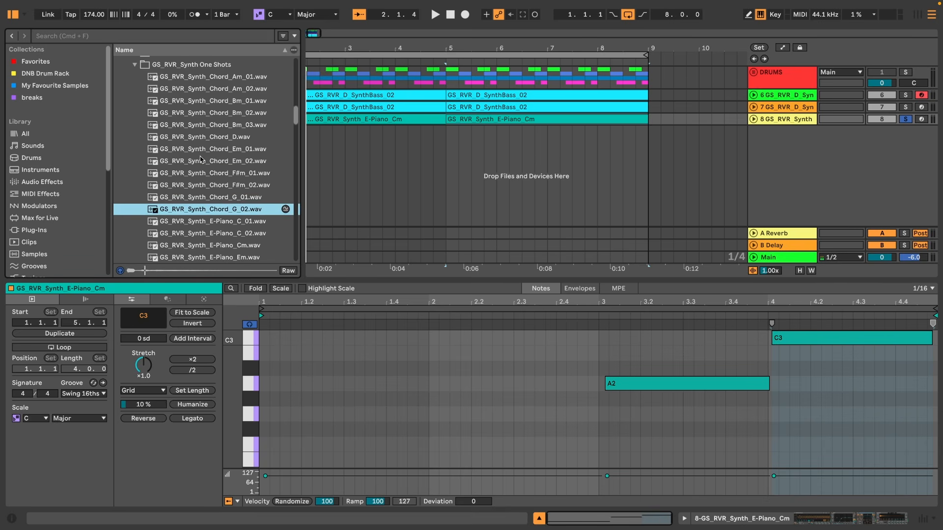
{"action": "key", "text": "Down"}
{"action": "key", "text": "Down"}
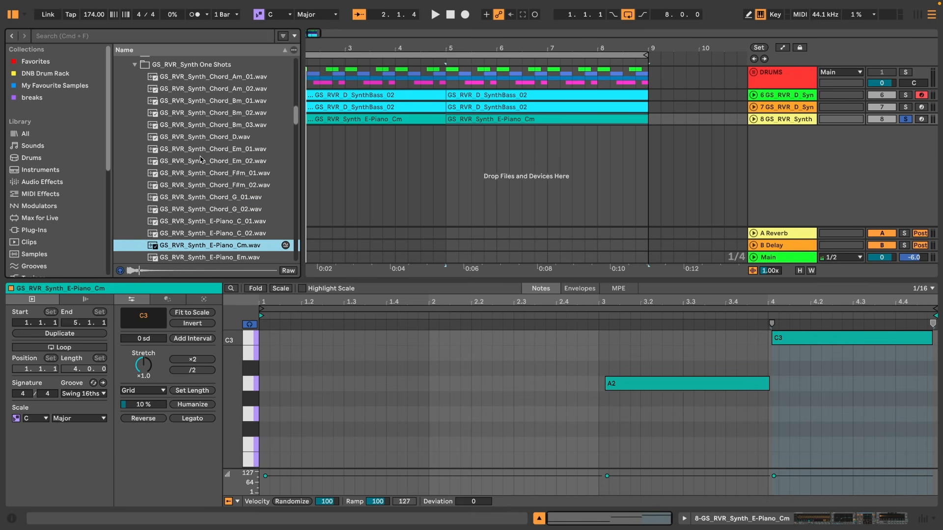
{"action": "key", "text": "Down"}
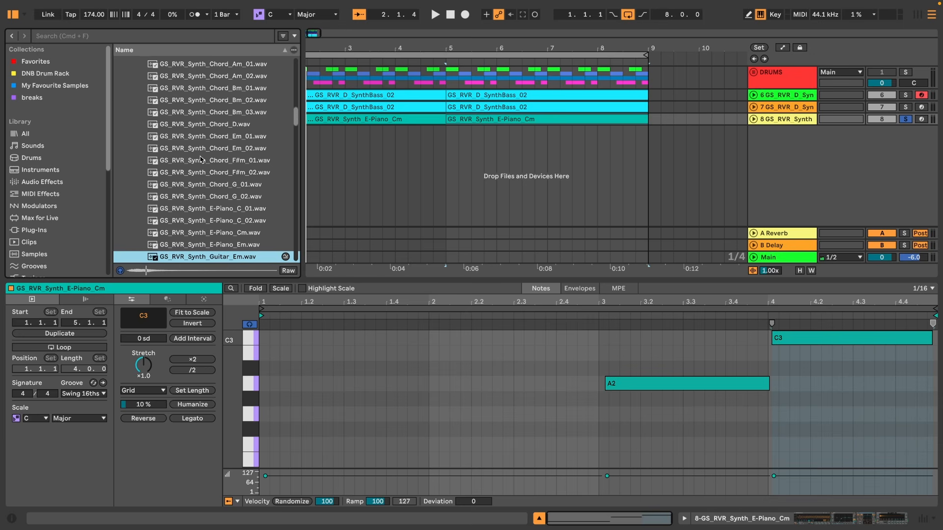
{"action": "key", "text": "Down"}
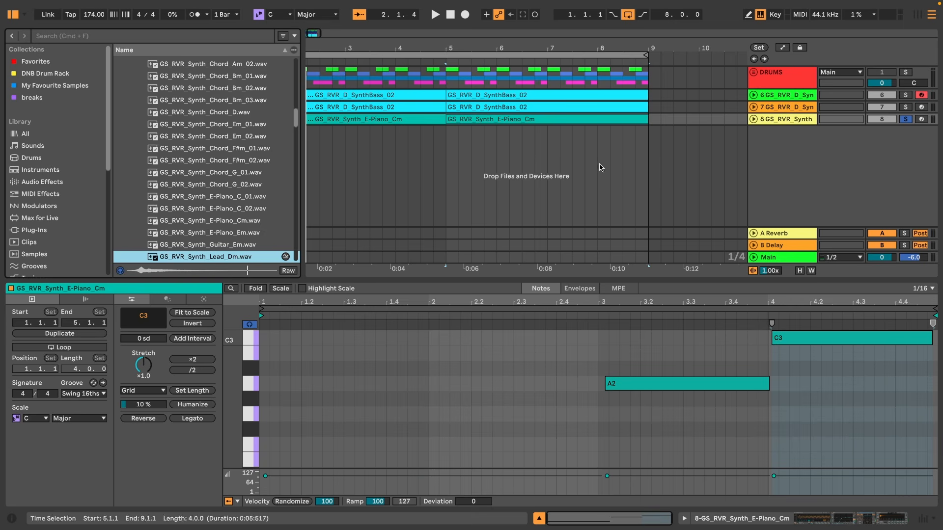
Insert a new MIDI track below the E-piano track and load GS_RVR_Synth_Lead_Dm.wav into it.
{"action": "left_click", "coordinate": [805, 124]}
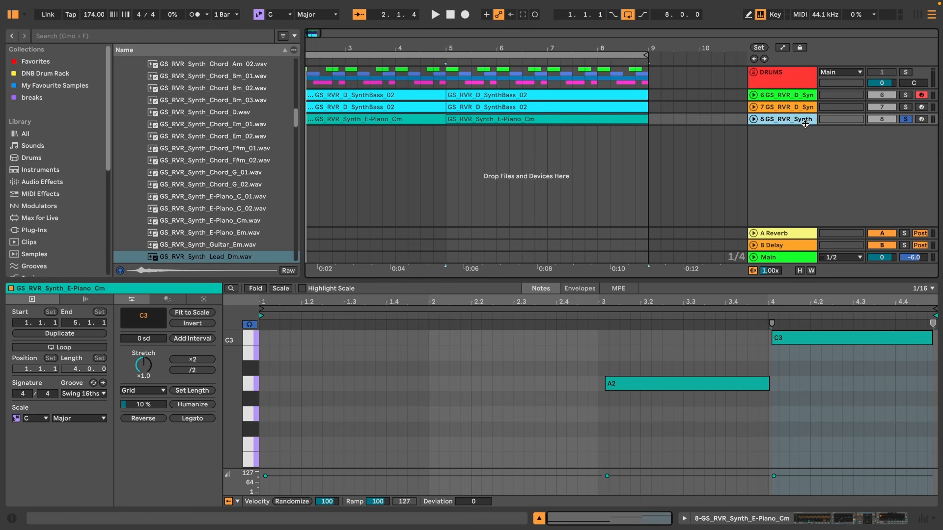
{"action": "key", "text": "super+shift+t"}
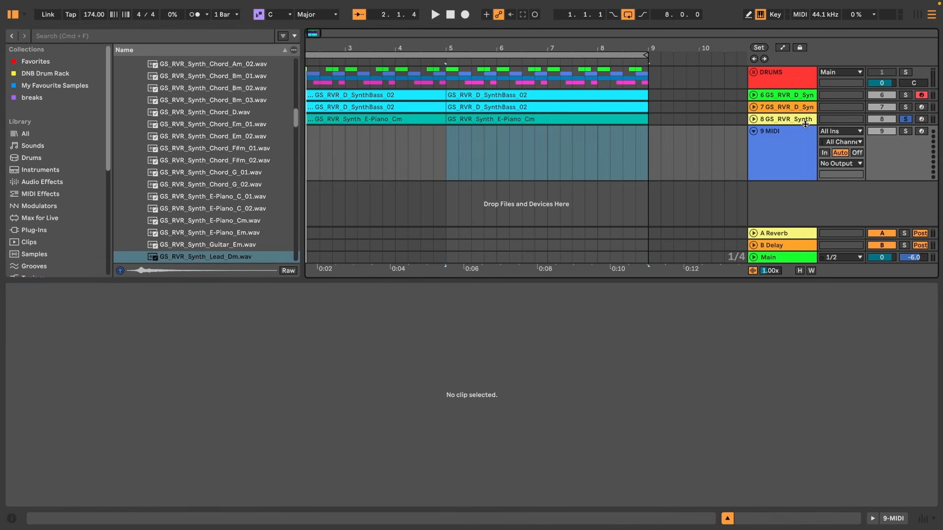
{"action": "double_click", "coordinate": [214, 257]}
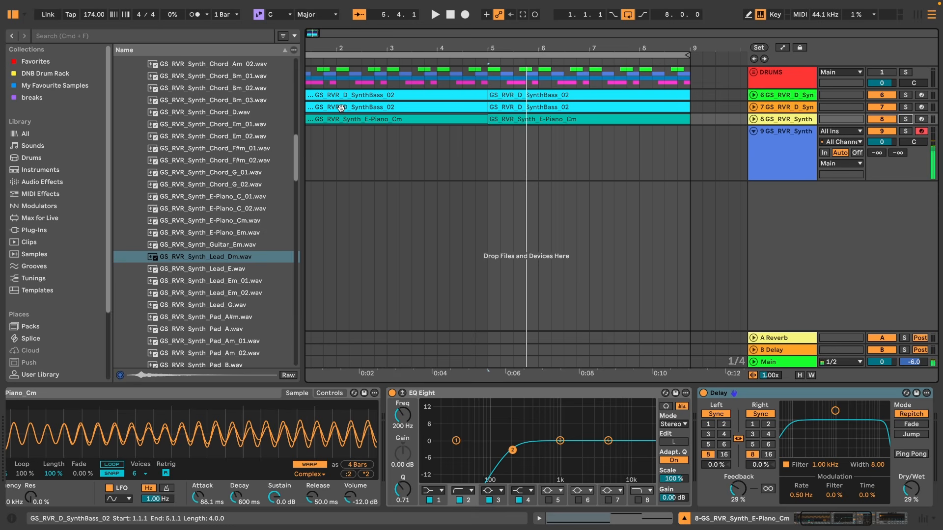
Record a lead melody clip across the eight bars on the new lead track.
{"action": "left_click", "coordinate": [465, 15]}
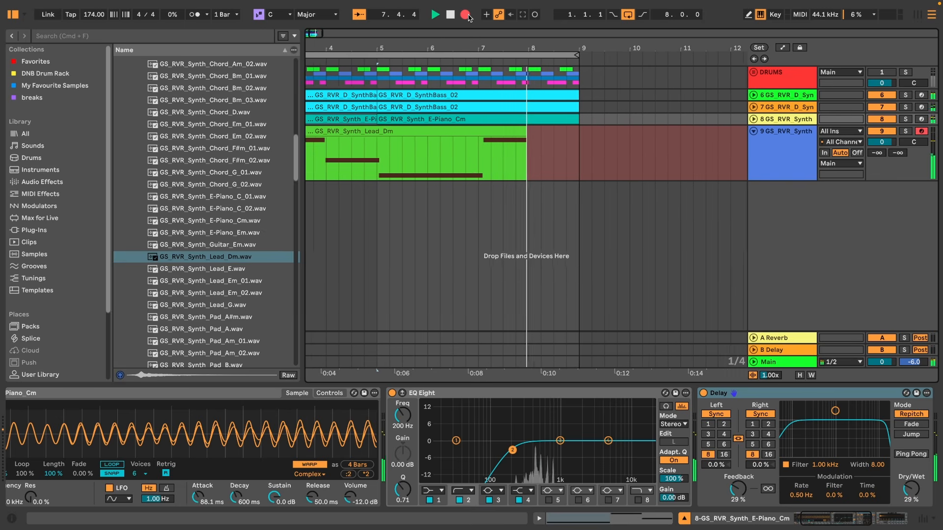
{"action": "key", "text": "space"}
{"action": "key", "text": "super+z"}
Quantize the lead clip's notes to a 1/4 grid adjusting start and end, and set the editor grid to 1 Bar.
{"action": "double_click", "coordinate": [347, 132]}
{"action": "right_click", "coordinate": [377, 375]}
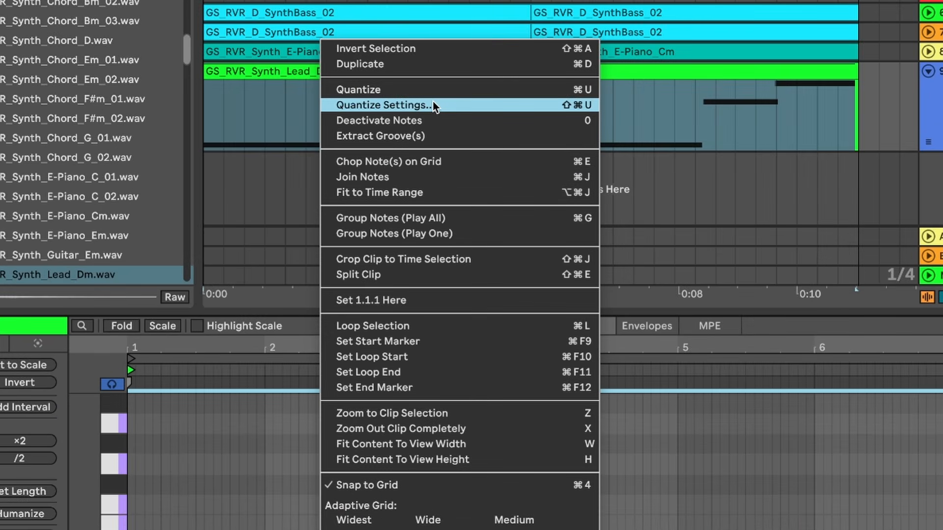
{"action": "left_click", "coordinate": [433, 105]}
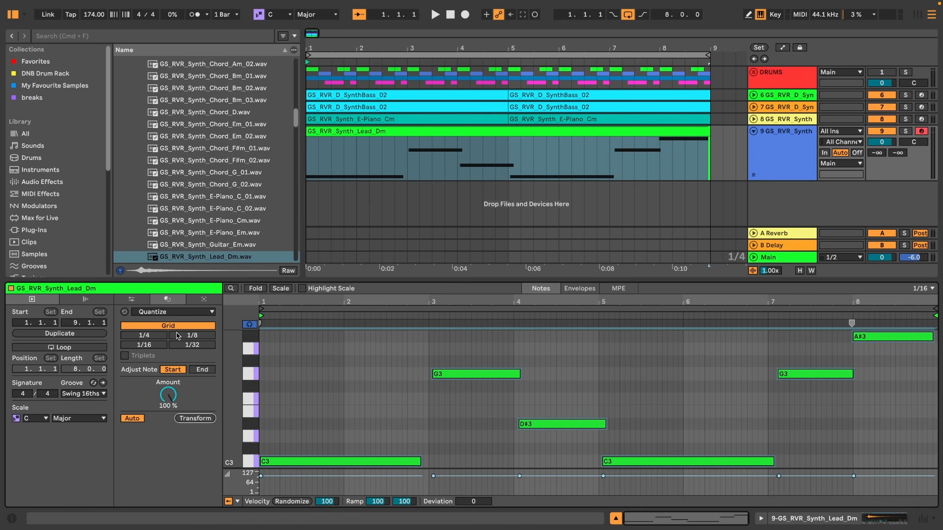
{"action": "left_click", "coordinate": [204, 371]}
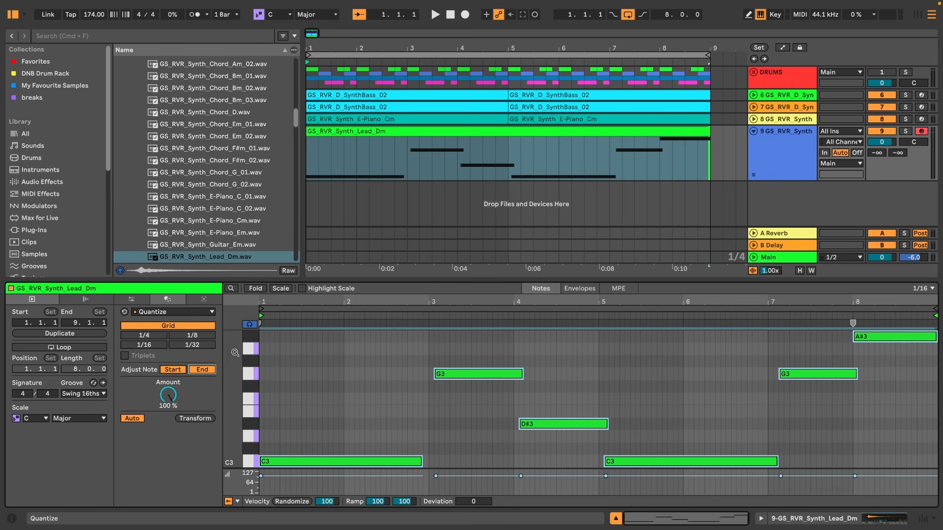
{"action": "left_click", "coordinate": [184, 337]}
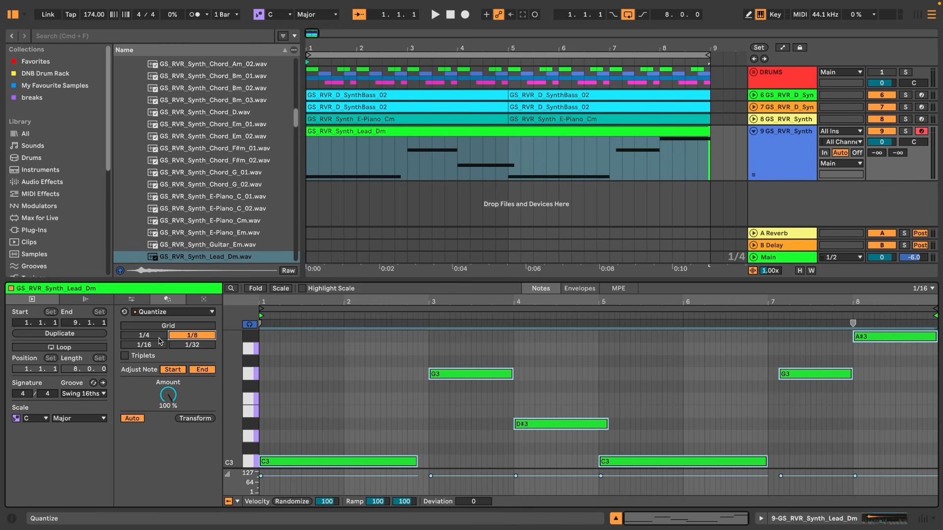
{"action": "left_click", "coordinate": [158, 338]}
{"action": "right_click", "coordinate": [301, 363]}
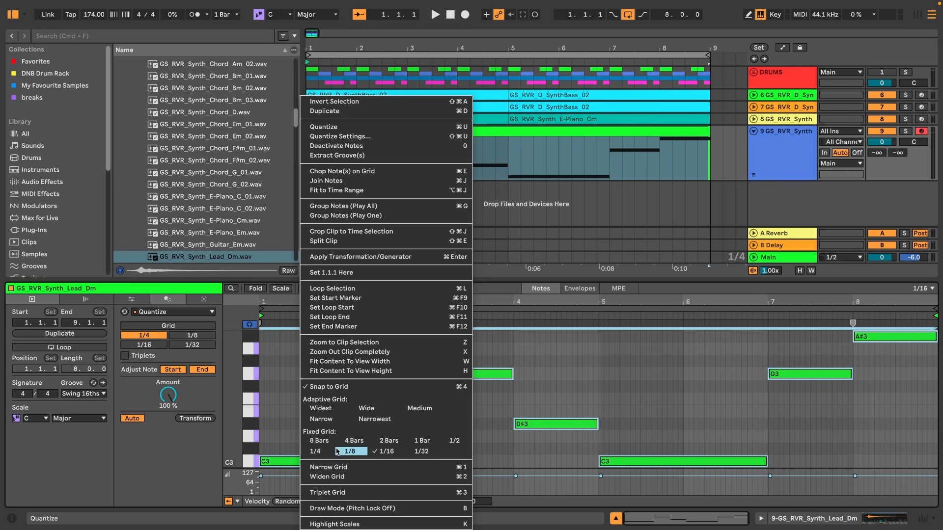
{"action": "left_click", "coordinate": [416, 442]}
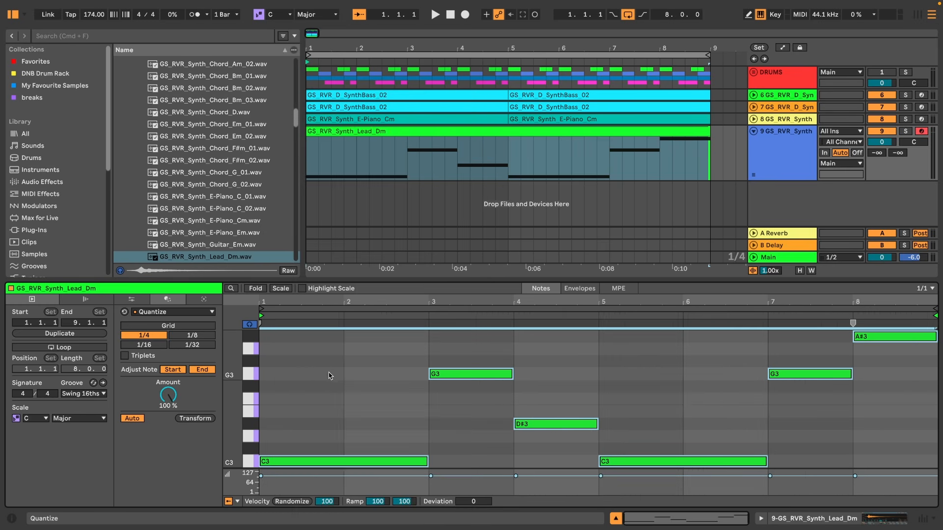
Switch to Session View, start playback and reactivate the DRUMS track.
{"action": "key", "text": "Tab"}
{"action": "key", "text": "space"}
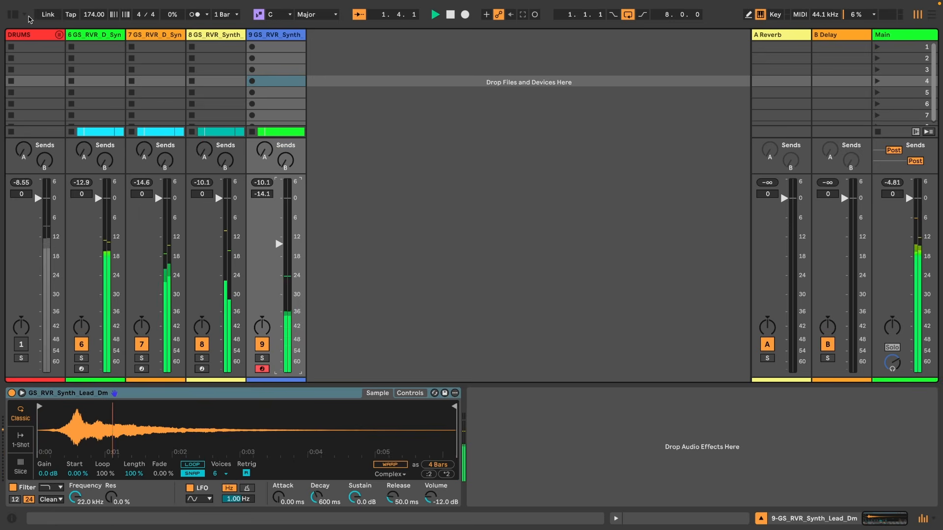
{"action": "scroll", "coordinate": [197, 197], "scroll_direction": "up", "scroll_amount": 1}
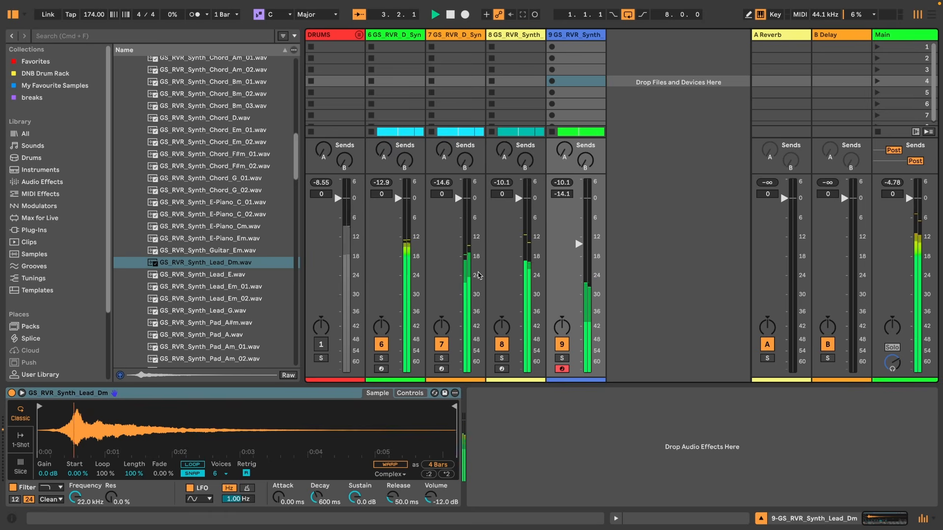
{"action": "left_click", "coordinate": [324, 342]}
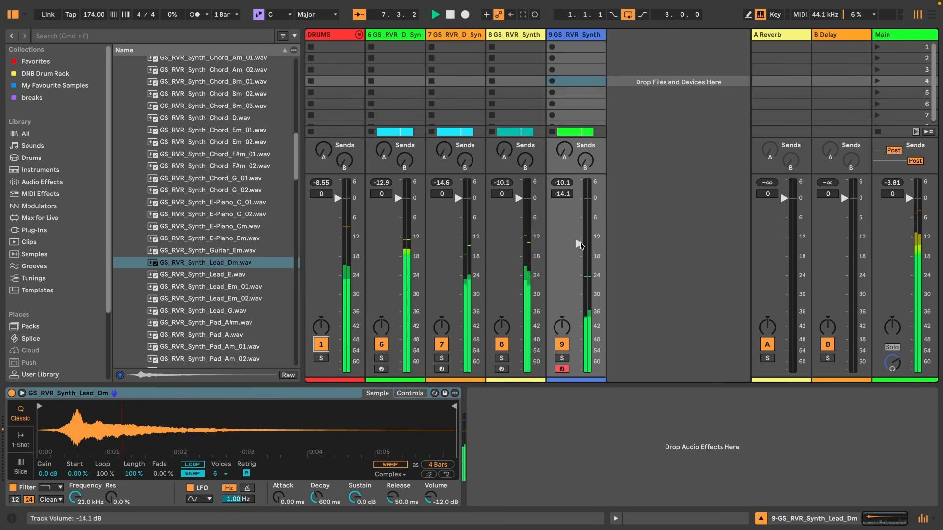
Stop playback and preview the lead and pad samples in the synth one-shot folder.
{"action": "scroll", "coordinate": [208, 203], "scroll_direction": "down", "scroll_amount": 2}
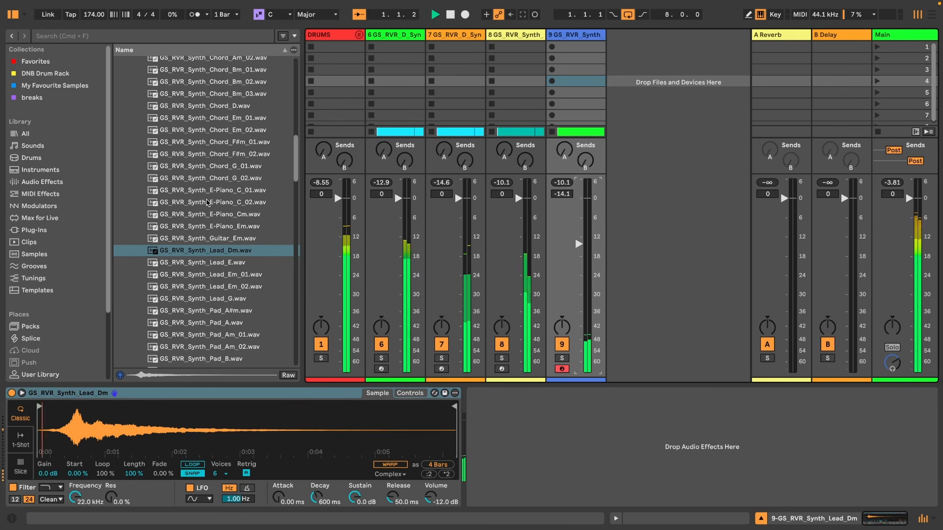
{"action": "key", "text": "space"}
{"action": "left_click", "coordinate": [217, 250]}
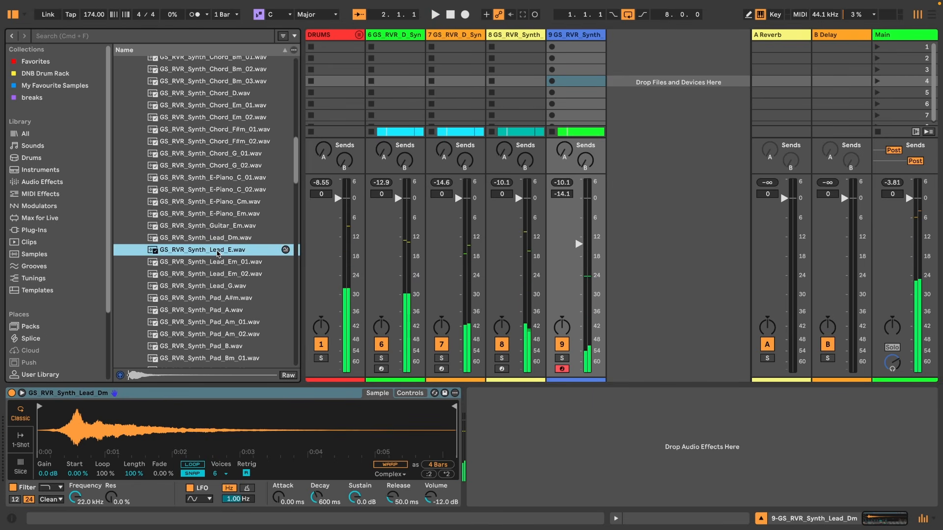
{"action": "left_click", "coordinate": [214, 270]}
{"action": "key", "text": "Down"}
{"action": "key", "text": "Down"}
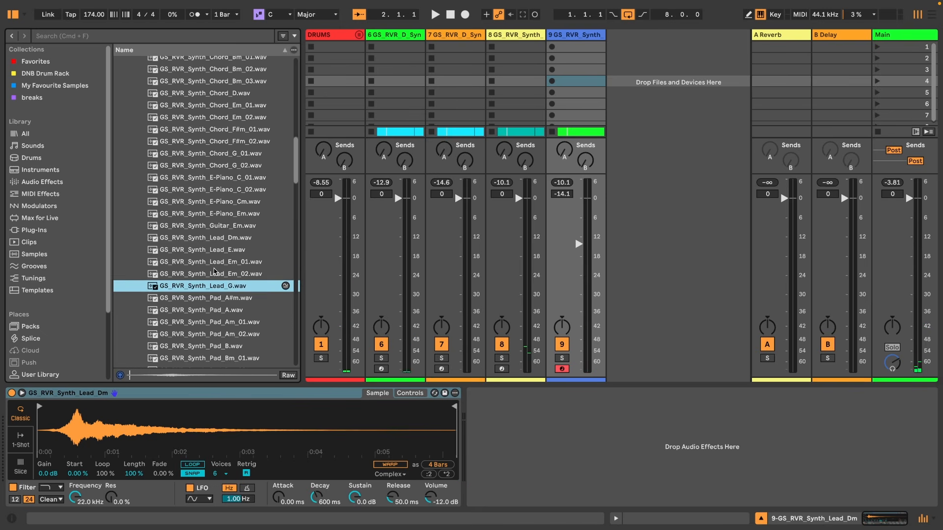
{"action": "key", "text": "Down"}
{"action": "key", "text": "Down"}
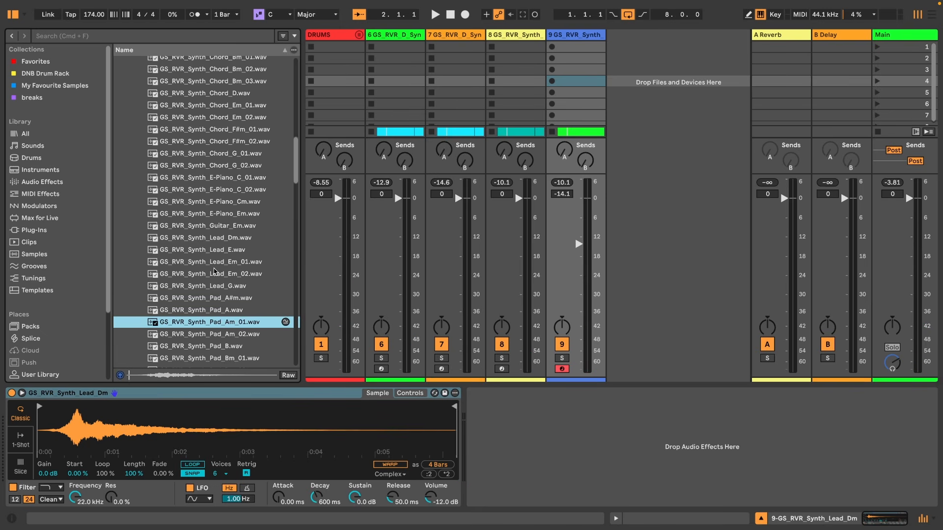
{"action": "key", "text": "Down"}
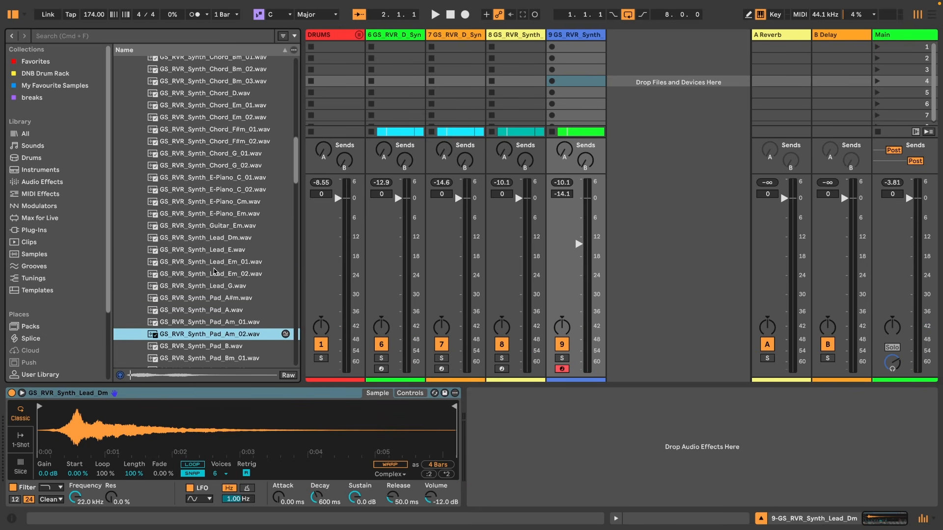
{"action": "key", "text": "Down"}
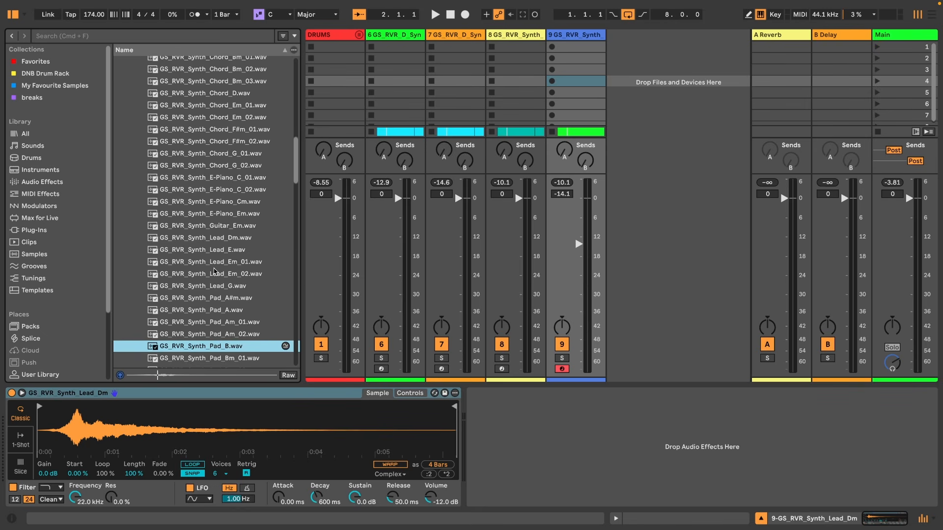
{"action": "key", "text": "Down"}
{"action": "key", "text": "Down"}
{"action": "key", "text": "Down"}
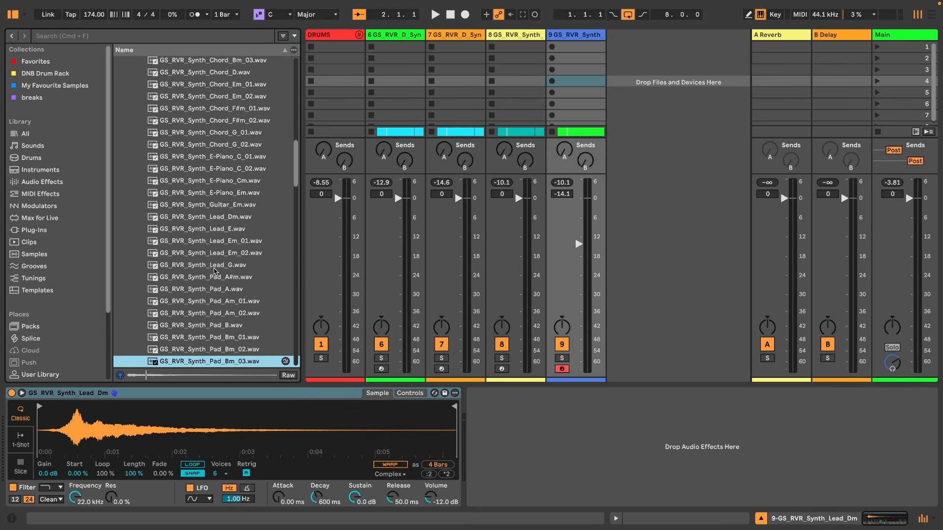
{"action": "key", "text": "Down"}
{"action": "key", "text": "Down"}
{"action": "key", "text": "Down"}
{"action": "key", "text": "Down"}
{"action": "key", "text": "Down"}
{"action": "key", "text": "Down"}
{"action": "key", "text": "Down"}
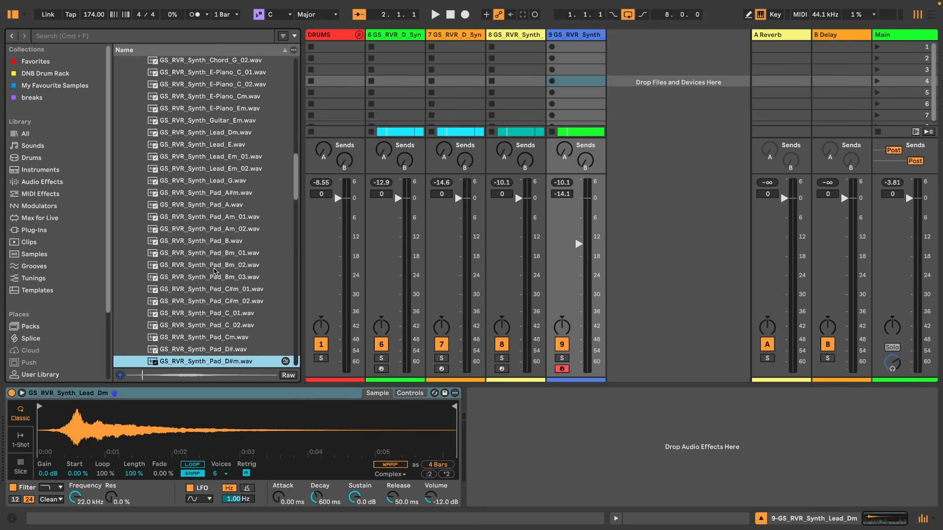
{"action": "key", "text": "Down"}
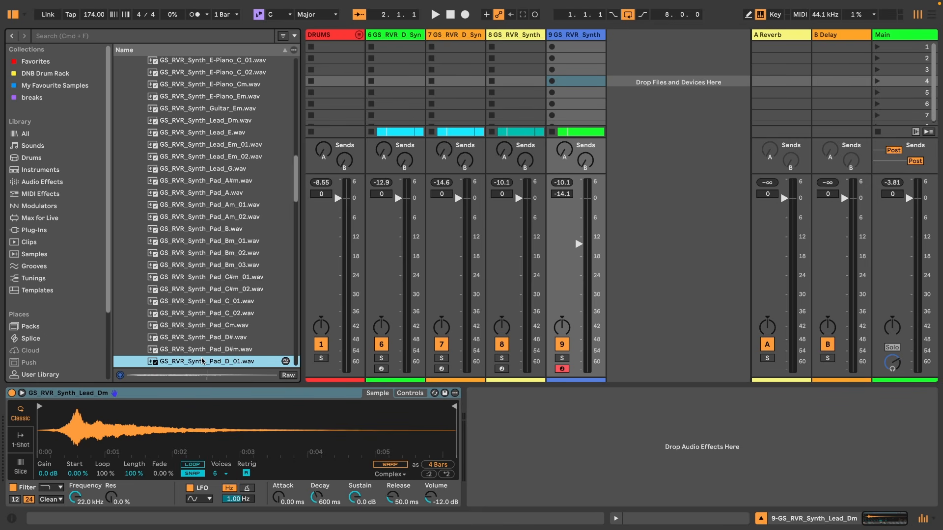
Insert a new MIDI track after the lead track, load GS_RVR_Synth_Pad_D_01.wav into it and play a test note.
{"action": "left_click", "coordinate": [563, 40]}
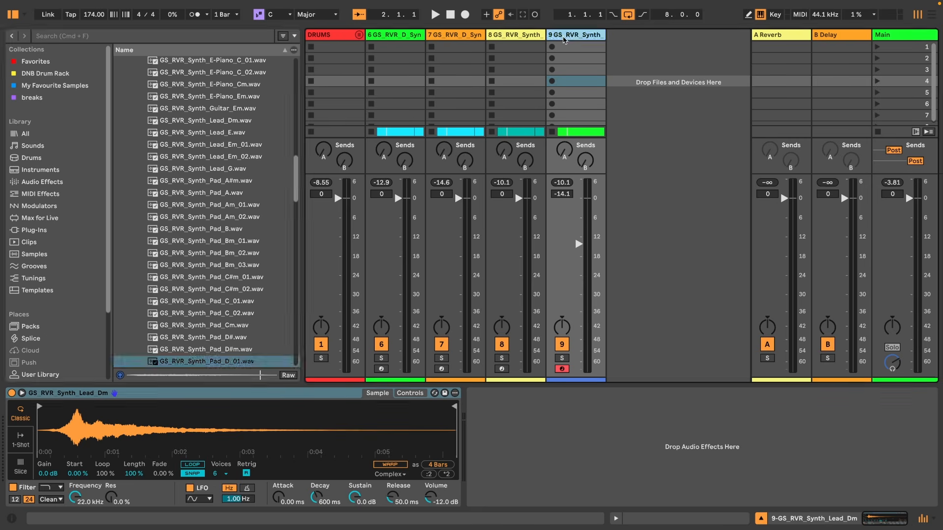
{"action": "key", "text": "super+shift+t"}
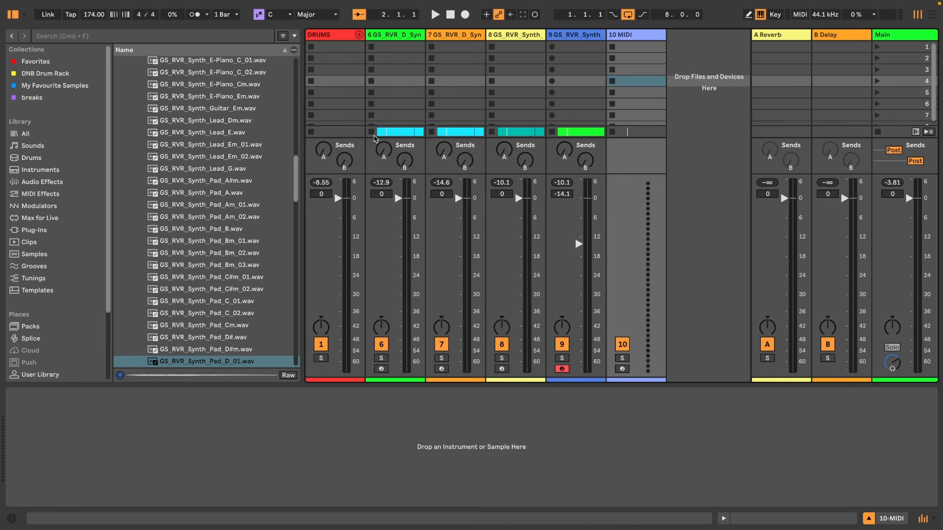
{"action": "double_click", "coordinate": [200, 362]}
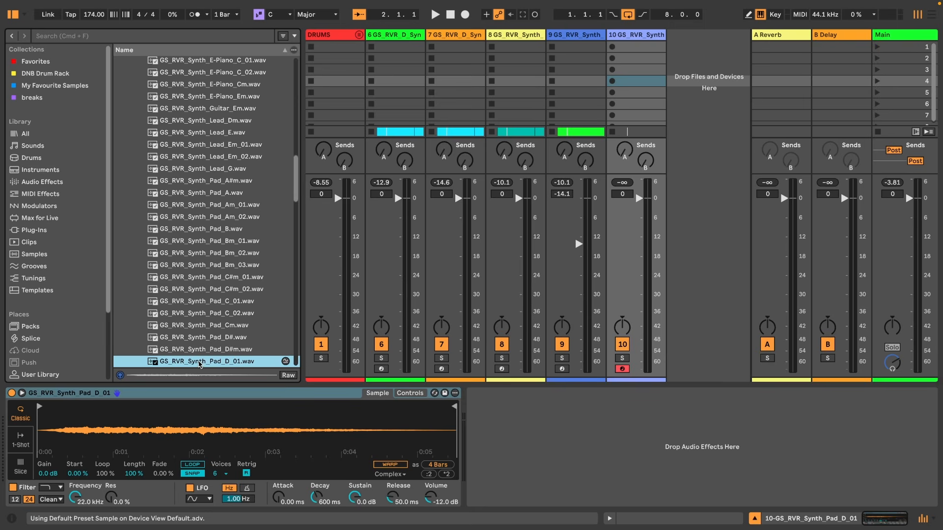
{"action": "key", "text": "a"}
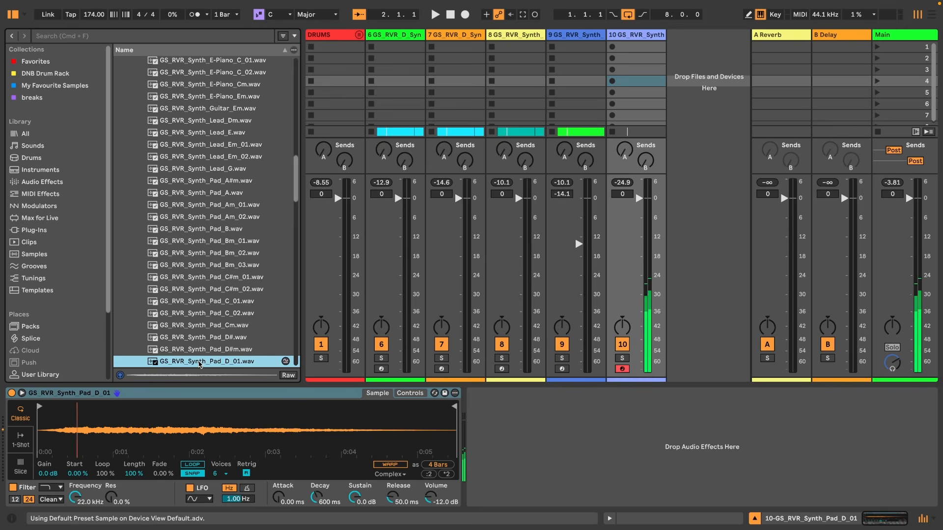
In Arrangement View, unfold the lead track and copy its GS_RVR_Synth_Lead_Dm clip onto the new pad track.
{"action": "key", "text": "Tab"}
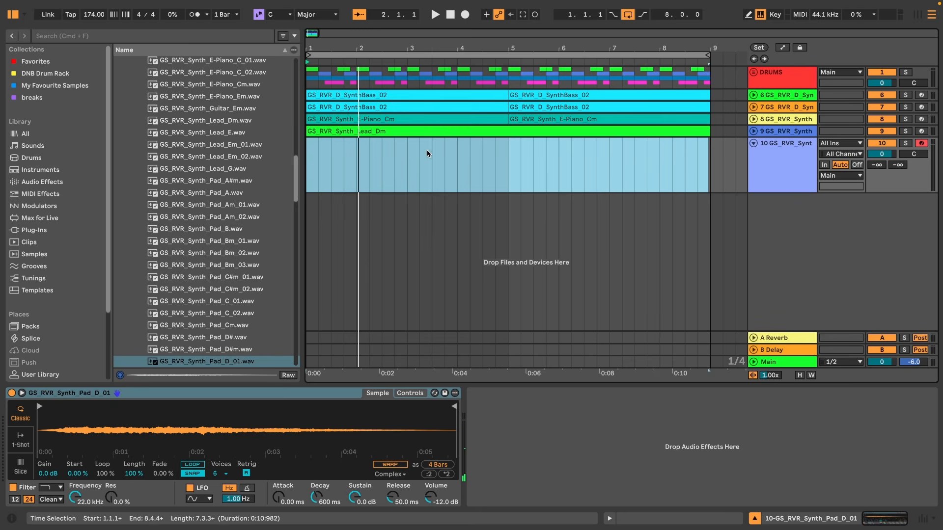
{"action": "left_click", "coordinate": [753, 131]}
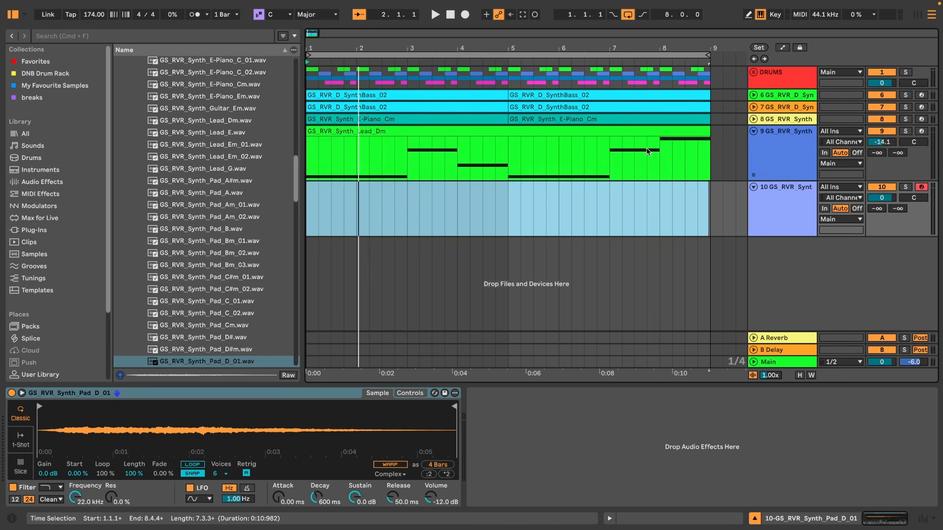
{"action": "left_click", "coordinate": [507, 131]}
{"action": "left_click_drag", "start_coordinate": [506, 131], "coordinate": [507, 210]}
Play the arrangement with the pad track soloed to audition it, then fold the pad track.
{"action": "key", "text": "space"}
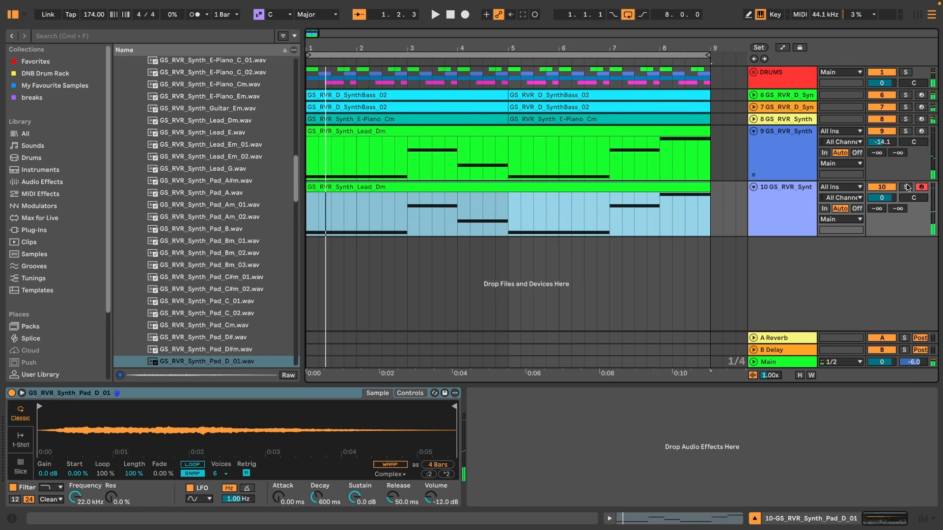
{"action": "left_click", "coordinate": [907, 186]}
{"action": "key", "text": "space"}
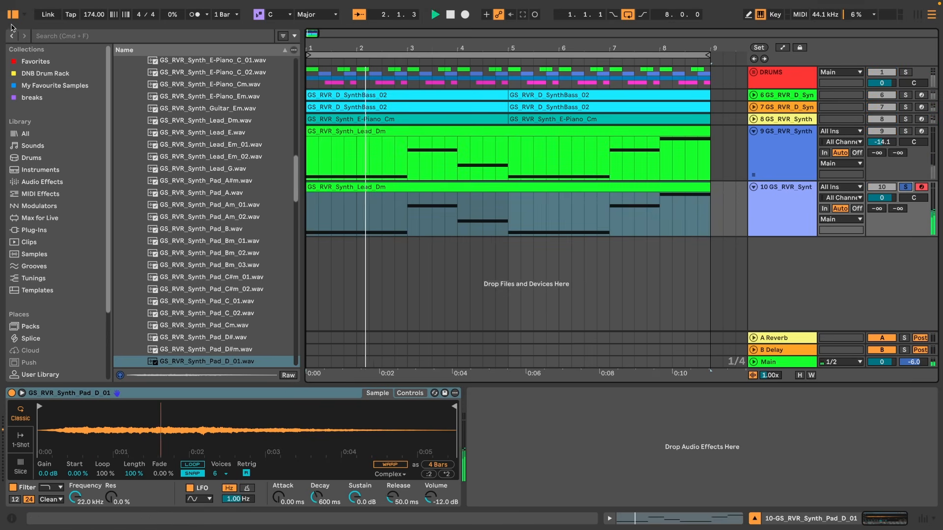
{"action": "left_click", "coordinate": [13, 14]}
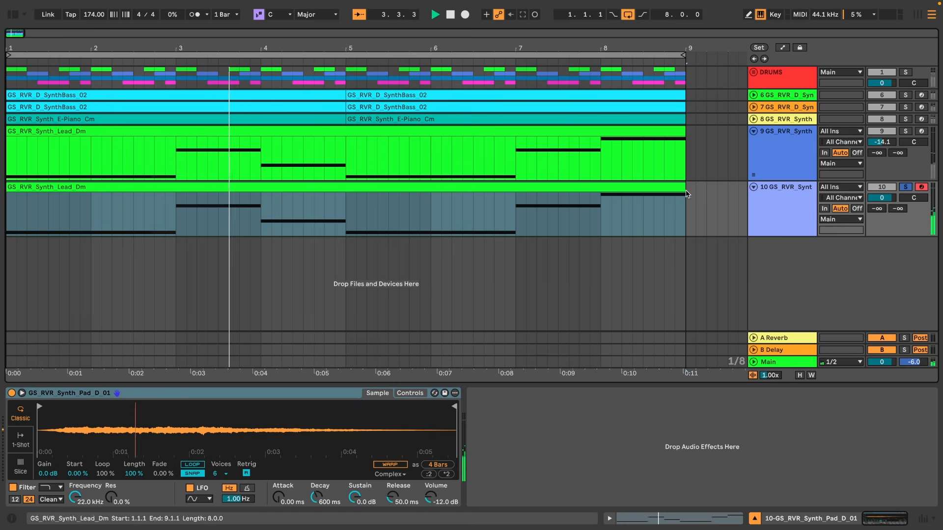
{"action": "left_click", "coordinate": [753, 187]}
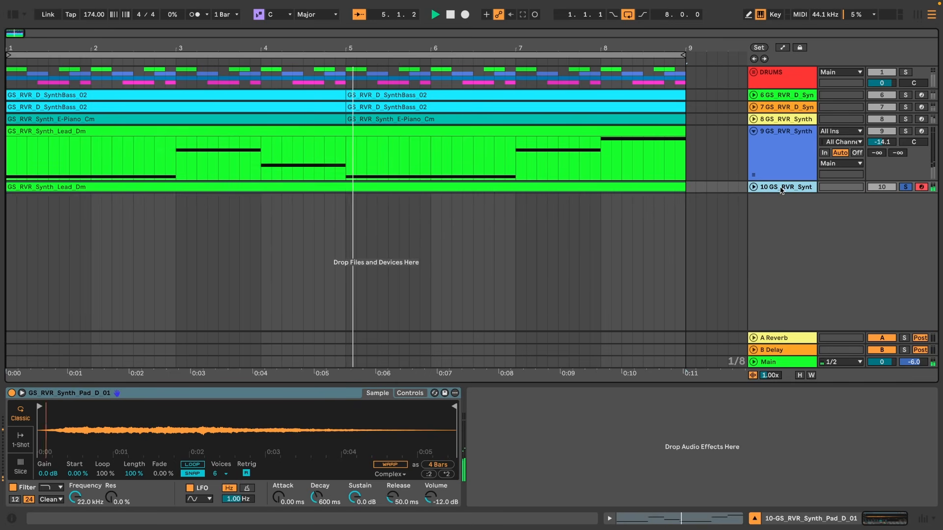
Add a Hybrid Reverb from the audio effects to the pad track.
{"action": "left_click", "coordinate": [13, 15]}
{"action": "left_click", "coordinate": [42, 182]}
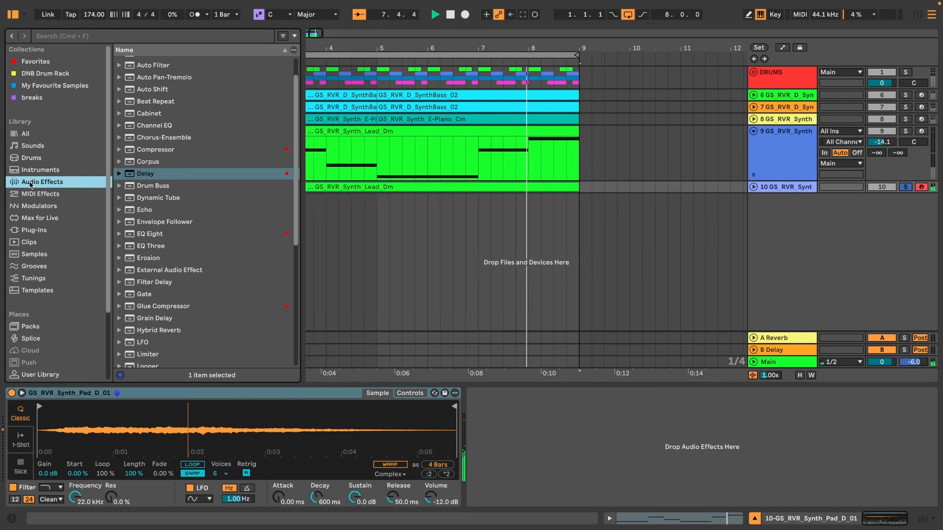
{"action": "left_click_drag", "start_coordinate": [159, 293], "coordinate": [538, 418]}
Set the reverb's dry/wet to 44% and load the Plates convolution IR Large Plate 1.5s.
{"action": "left_click_drag", "start_coordinate": [845, 489], "coordinate": [845, 493]}
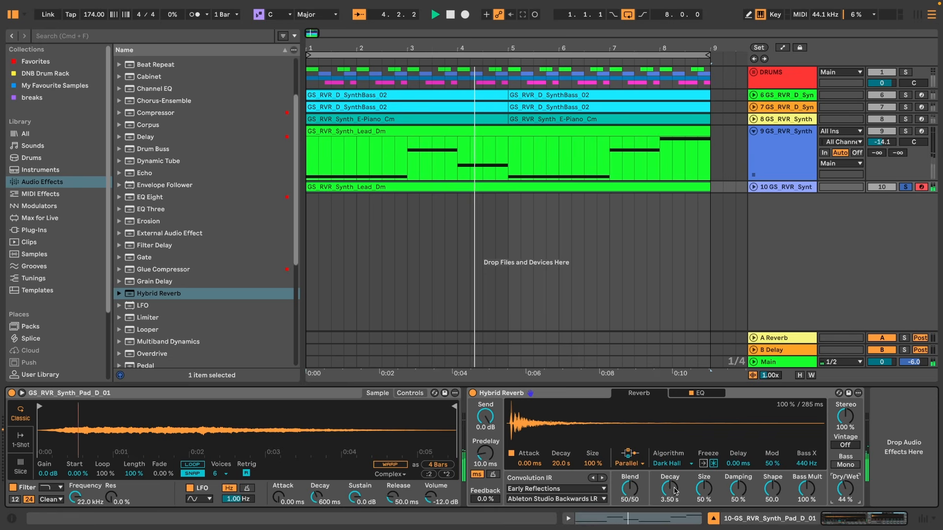
{"action": "left_click", "coordinate": [580, 489]}
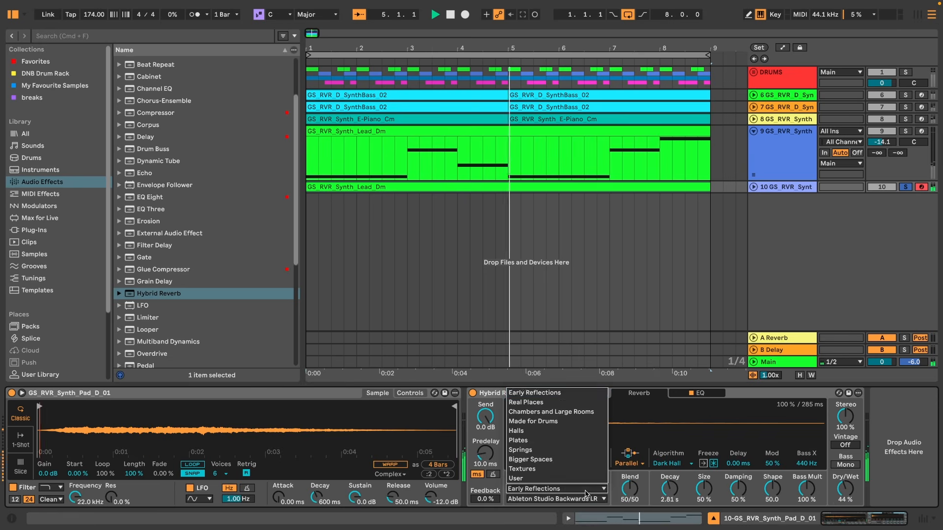
{"action": "left_click", "coordinate": [570, 441]}
{"action": "left_click", "coordinate": [560, 489]}
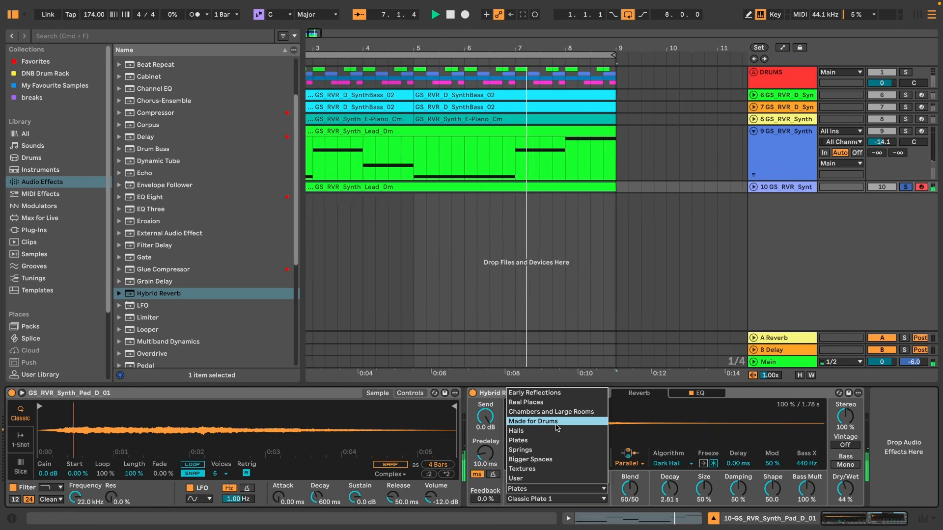
{"action": "left_click", "coordinate": [556, 440]}
{"action": "left_click", "coordinate": [555, 499]}
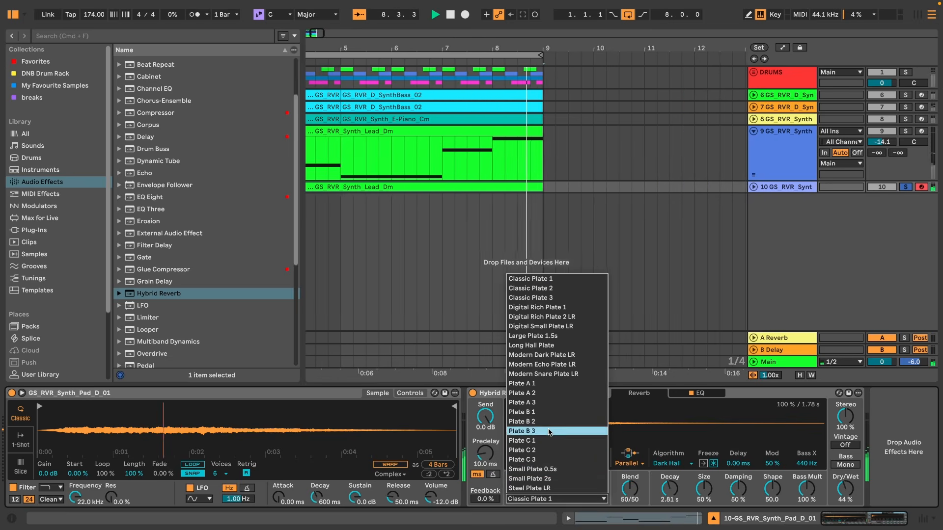
{"action": "left_click", "coordinate": [572, 336]}
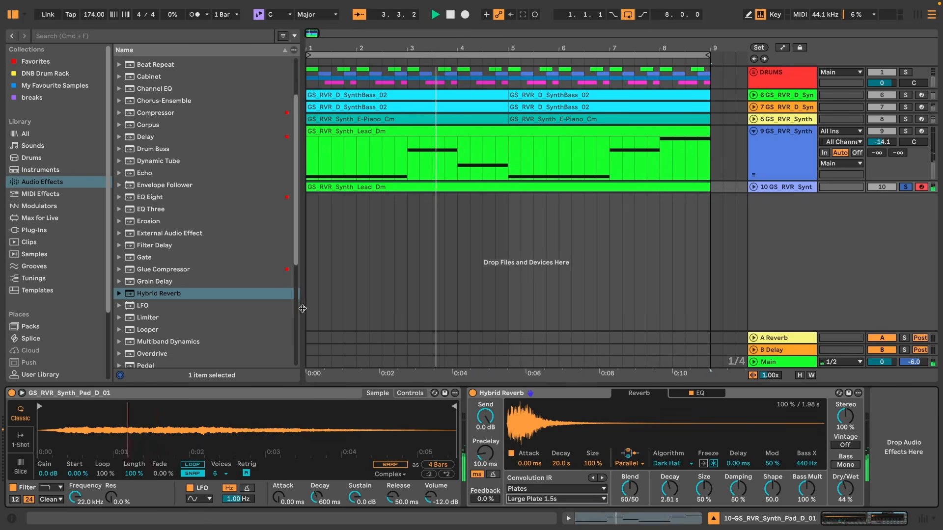
Insert a Delay before the reverb on the pad track and set its synced time to 4 sixteenths.
{"action": "scroll", "coordinate": [157, 170], "scroll_direction": "up", "scroll_amount": 1}
{"action": "left_click_drag", "start_coordinate": [146, 156], "coordinate": [473, 442]}
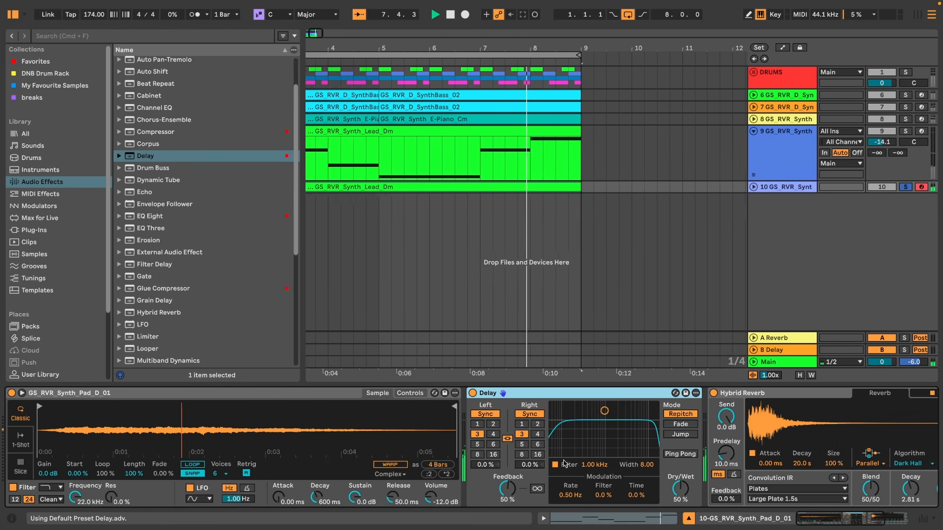
{"action": "left_click", "coordinate": [493, 434]}
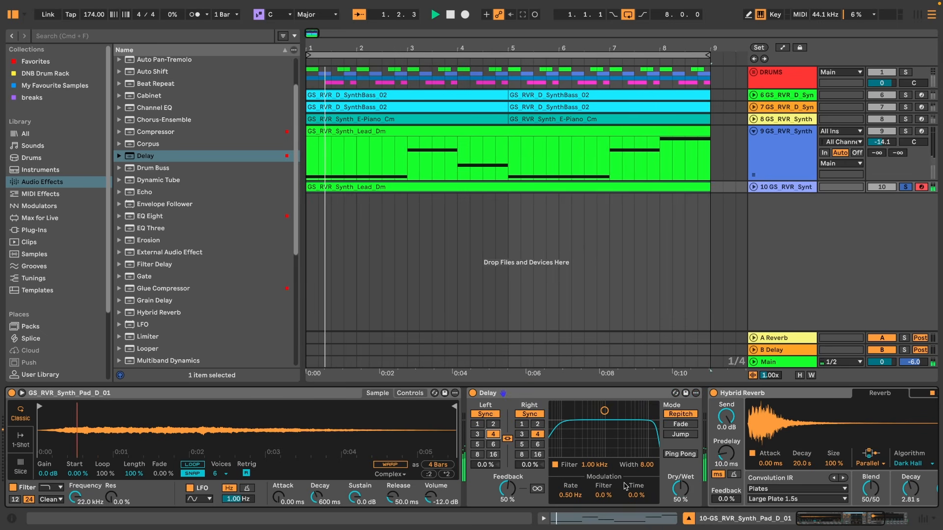
Set the delay's dry/wet to 44% and turn on Ping Pong.
{"action": "left_click_drag", "start_coordinate": [679, 489], "coordinate": [678, 494]}
{"action": "left_click", "coordinate": [682, 455]}
{"action": "left_click", "coordinate": [683, 455]}
{"action": "left_click", "coordinate": [682, 455]}
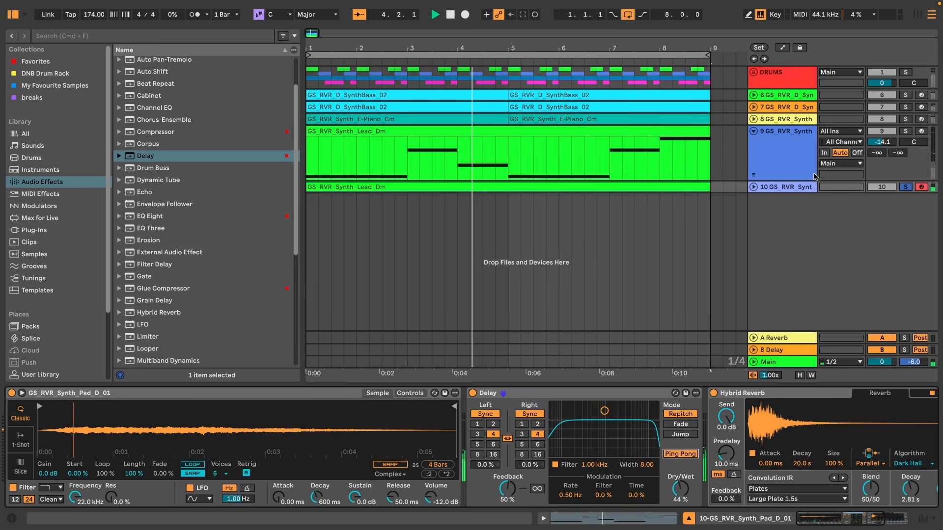
Solo the lead and E-piano tracks alongside the pad and select the E-piano track.
{"action": "left_click", "coordinate": [905, 131]}
{"action": "left_click", "coordinate": [754, 132]}
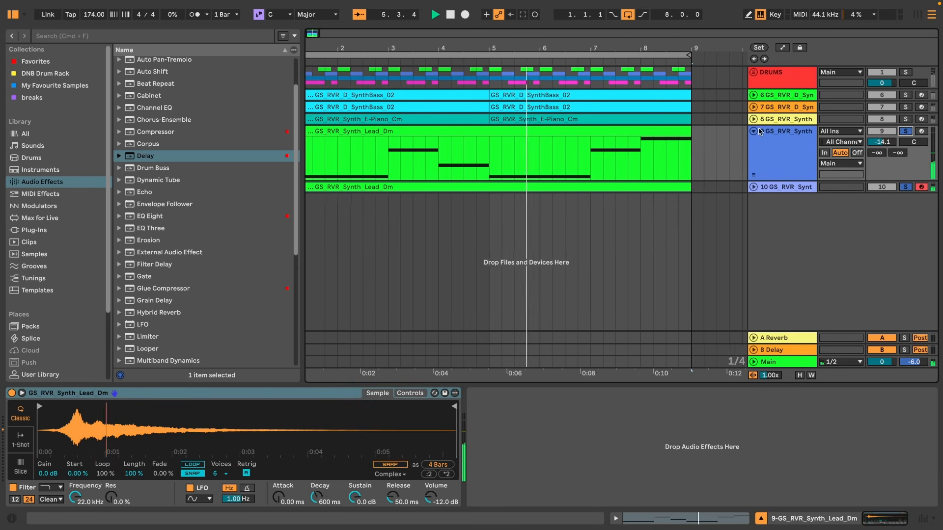
{"action": "key", "text": "u"}
{"action": "left_click", "coordinate": [905, 119]}
{"action": "left_click", "coordinate": [808, 119]}
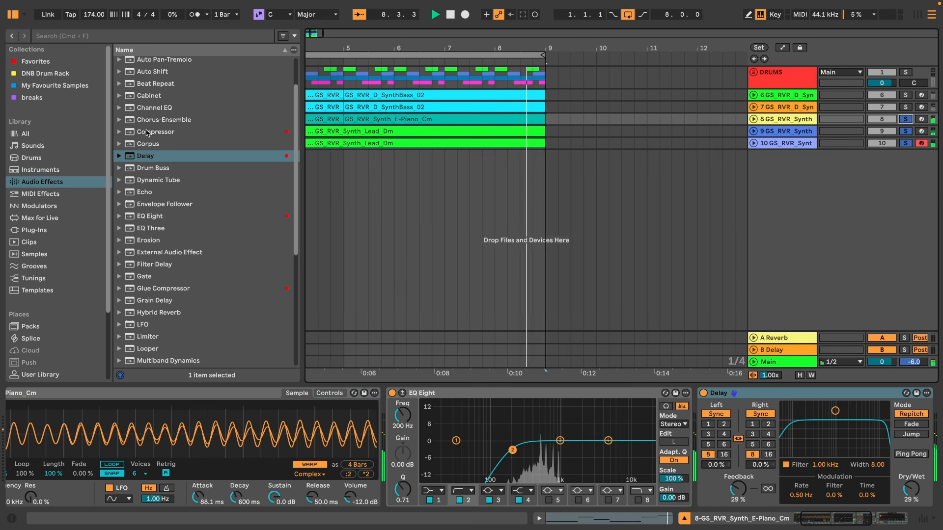
Back in Session View, select the lead track and set its Simpler attack to 25 ms.
{"action": "key", "text": "Tab"}
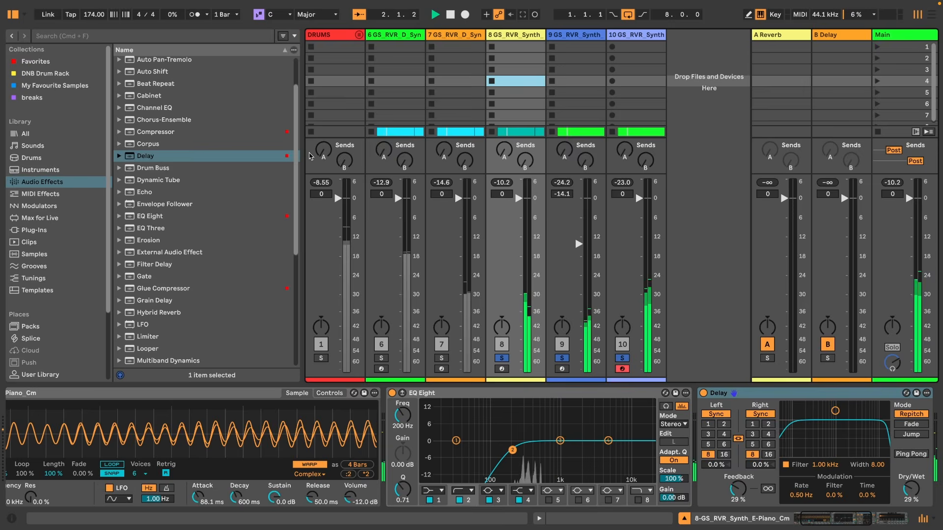
{"action": "key", "text": "Tab"}
{"action": "left_click", "coordinate": [508, 75]}
{"action": "key", "text": "Tab"}
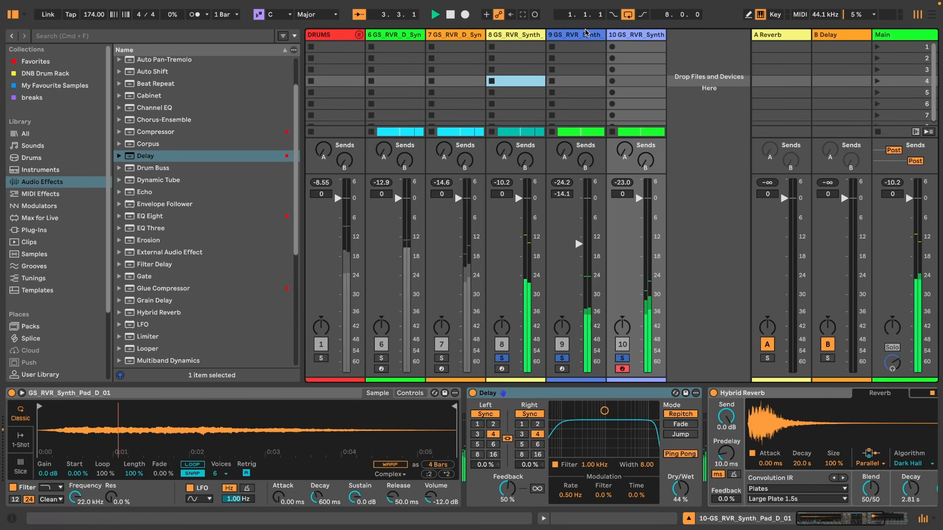
{"action": "left_click", "coordinate": [586, 34]}
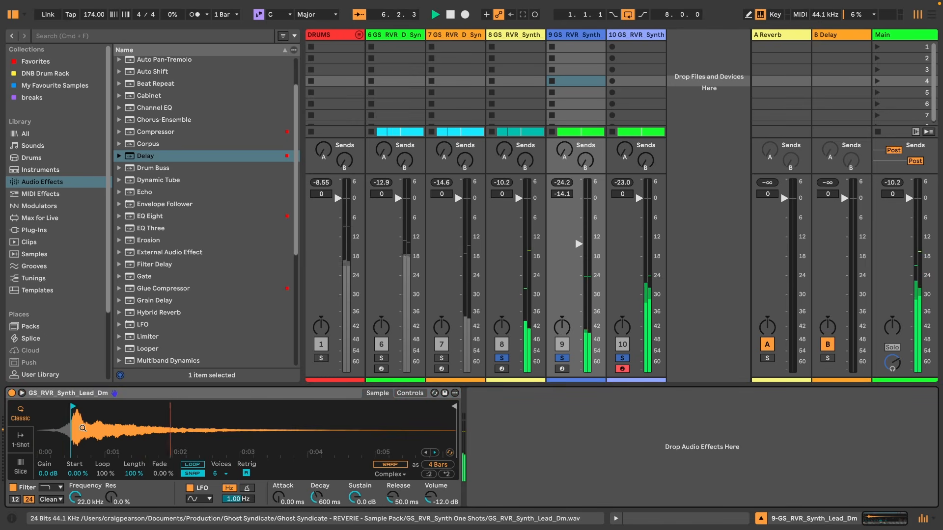
{"action": "mouse_move", "coordinate": [76, 431]}
{"action": "left_mouse_down"}
{"action": "mouse_move", "coordinate": [77, 474]}
{"action": "mouse_move", "coordinate": [275, 473]}
{"action": "mouse_move", "coordinate": [267, 468]}
{"action": "left_mouse_up"}
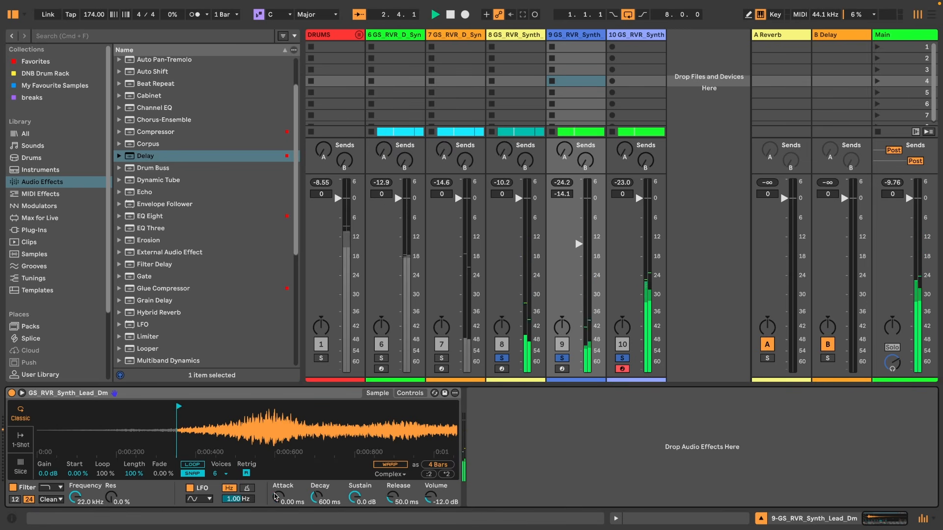
{"action": "left_click_drag", "start_coordinate": [275, 497], "coordinate": [275, 489]}
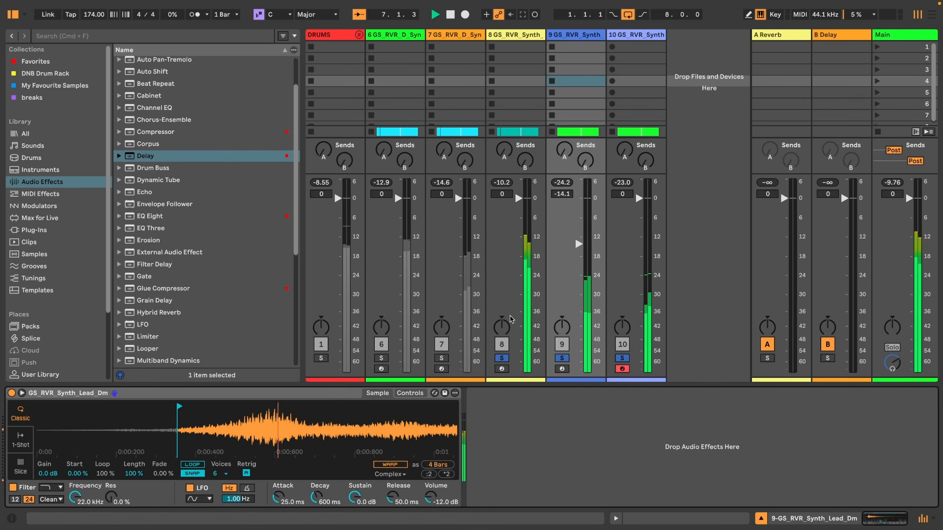
Pan the E-piano track to 33L and the lead track to 29R.
{"action": "left_click_drag", "start_coordinate": [505, 332], "coordinate": [505, 354]}
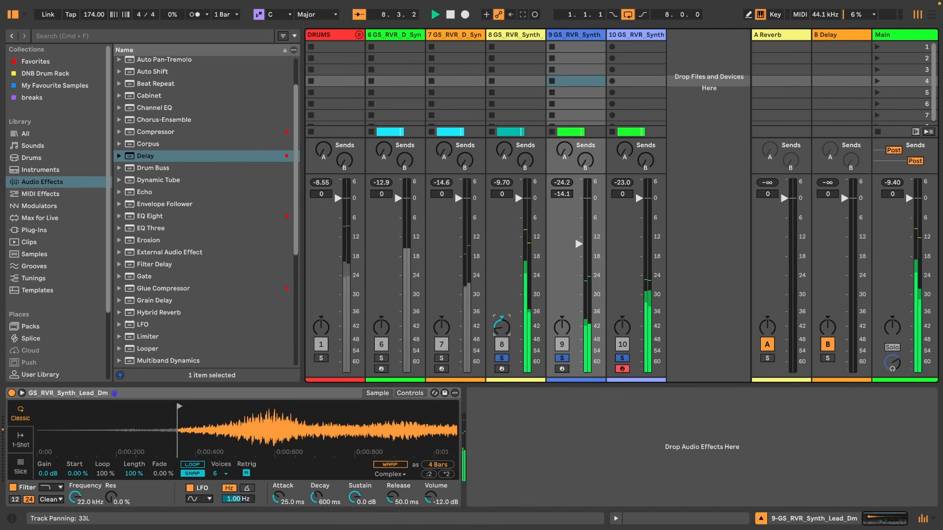
{"action": "left_click_drag", "start_coordinate": [562, 327], "coordinate": [562, 319]}
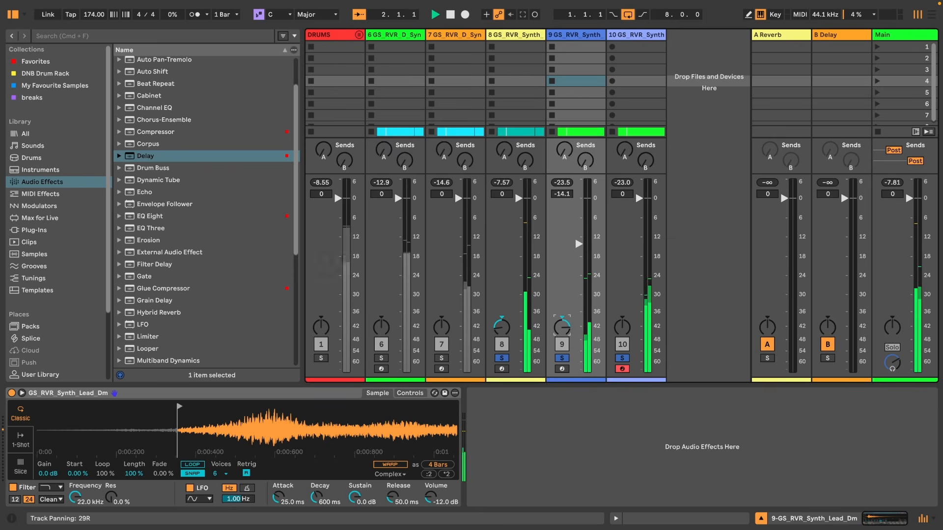
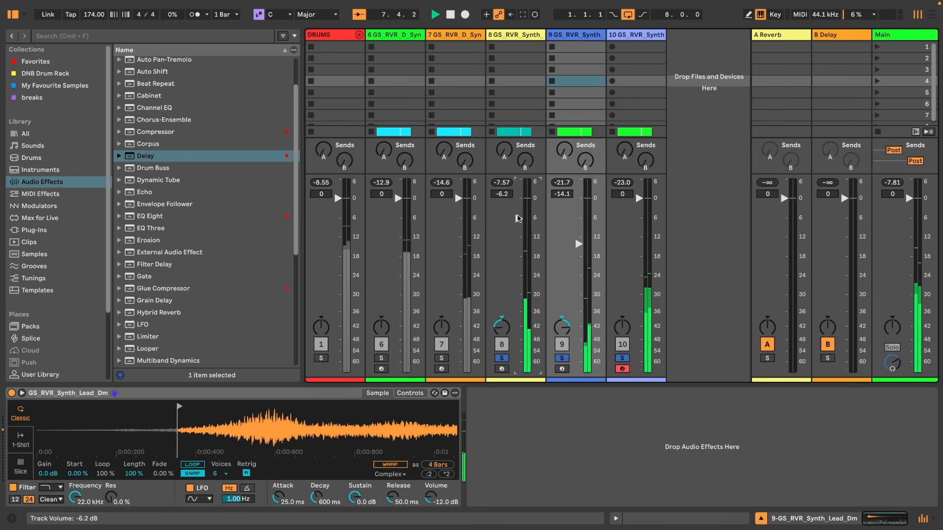
Unsolo the tracks and switch to Arrangement View with the browser hidden.
{"action": "left_click", "coordinate": [507, 357]}
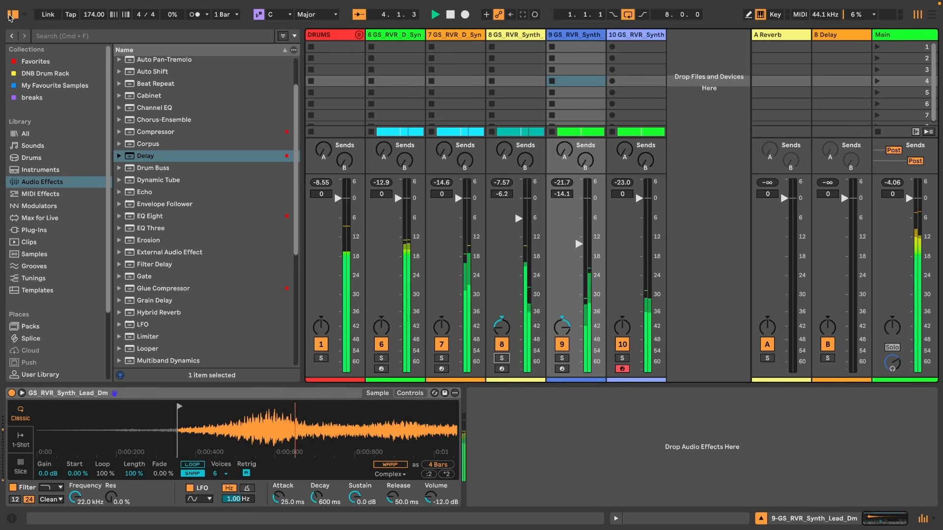
{"action": "left_click", "coordinate": [11, 17]}
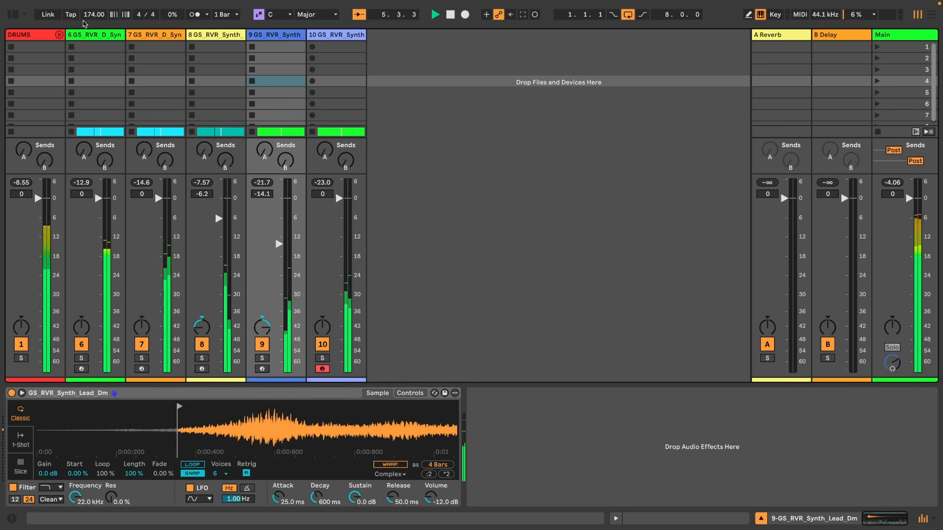
{"action": "key", "text": "Tab"}
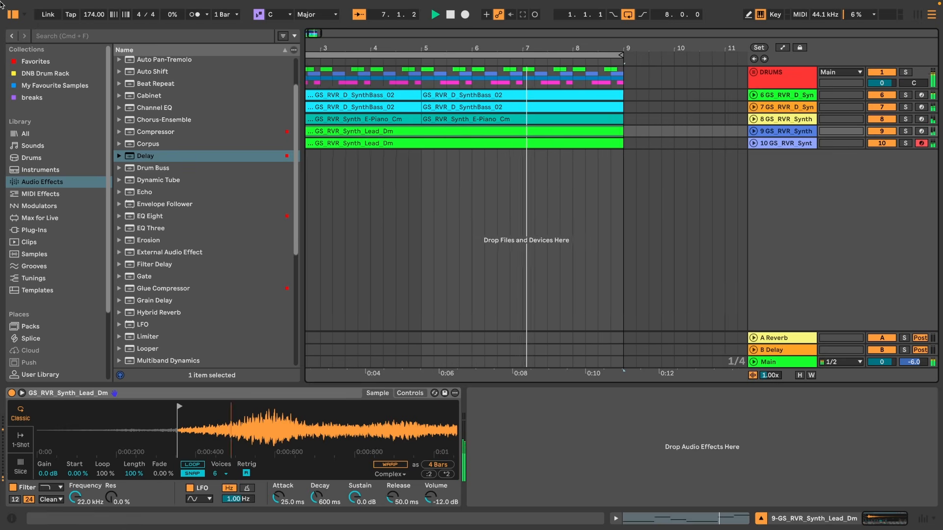
{"action": "left_click", "coordinate": [12, 15]}
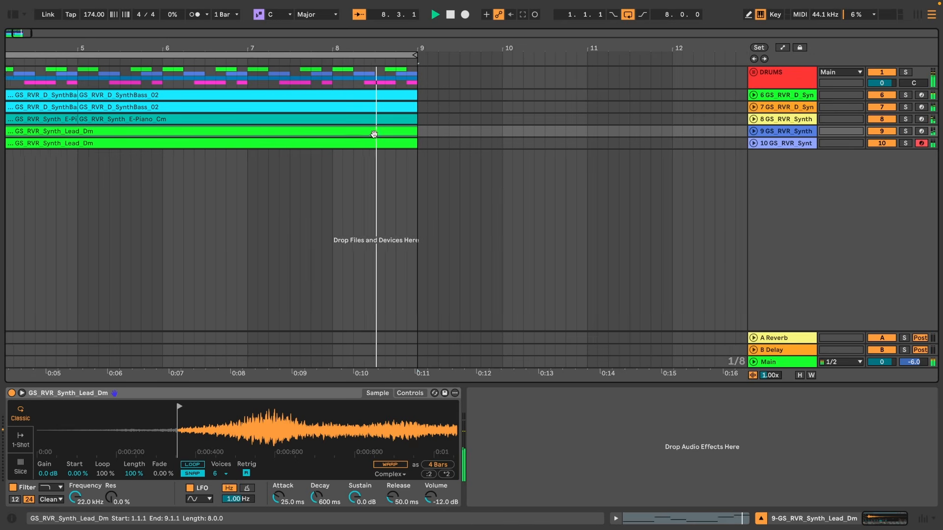
Open the pad track's copied lead clip and delete every note except the two C3 notes.
{"action": "double_click", "coordinate": [346, 143]}
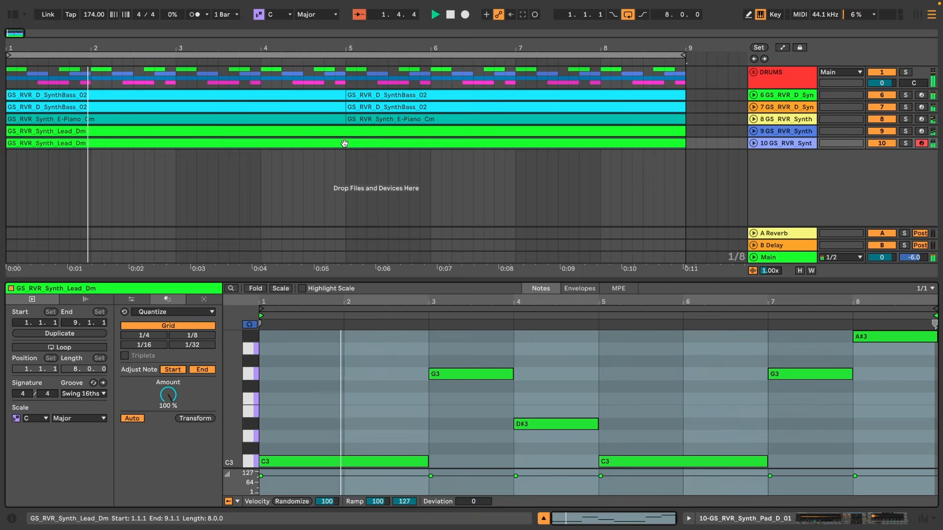
{"action": "left_click_drag", "start_coordinate": [468, 281], "coordinate": [468, 55]}
{"action": "left_click_drag", "start_coordinate": [399, 123], "coordinate": [569, 212]}
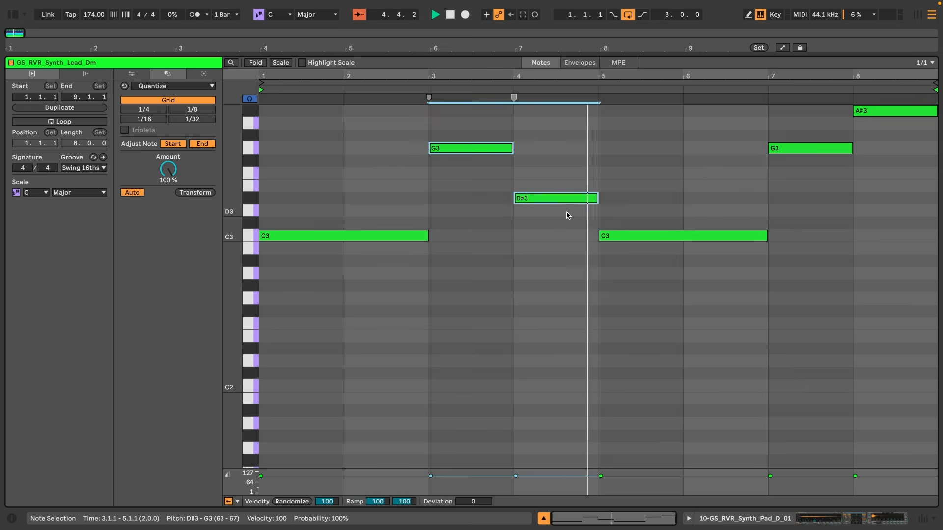
{"action": "key", "text": "Delete"}
{"action": "left_click_drag", "start_coordinate": [727, 197], "coordinate": [876, 101]}
{"action": "key", "text": "Delete"}
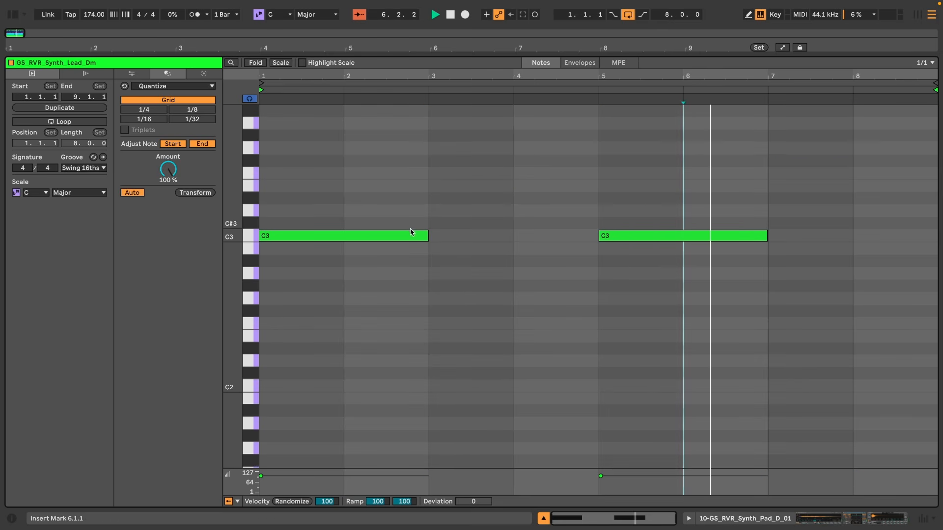
Extend the first C3 note so it fills all eight bars of the pad clip.
{"action": "left_click_drag", "start_coordinate": [428, 235], "coordinate": [941, 255]}
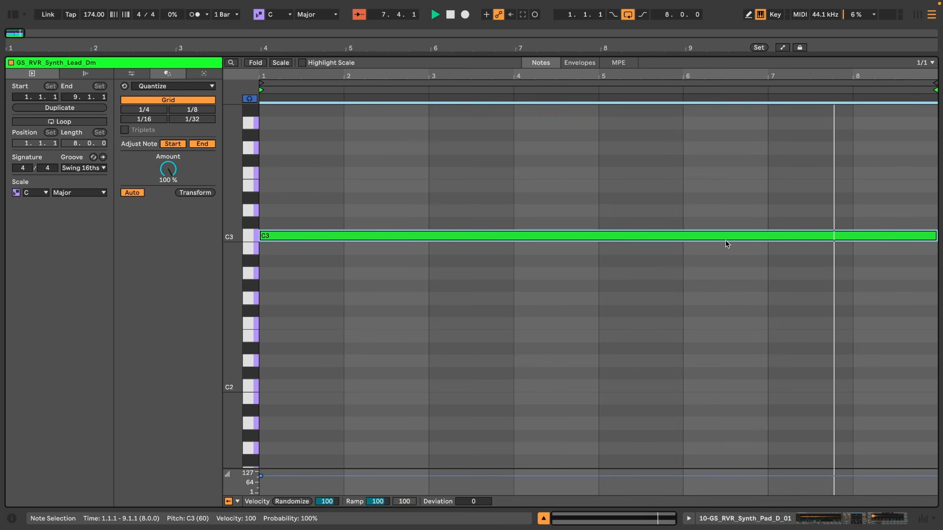
{"action": "left_click", "coordinate": [799, 517]}
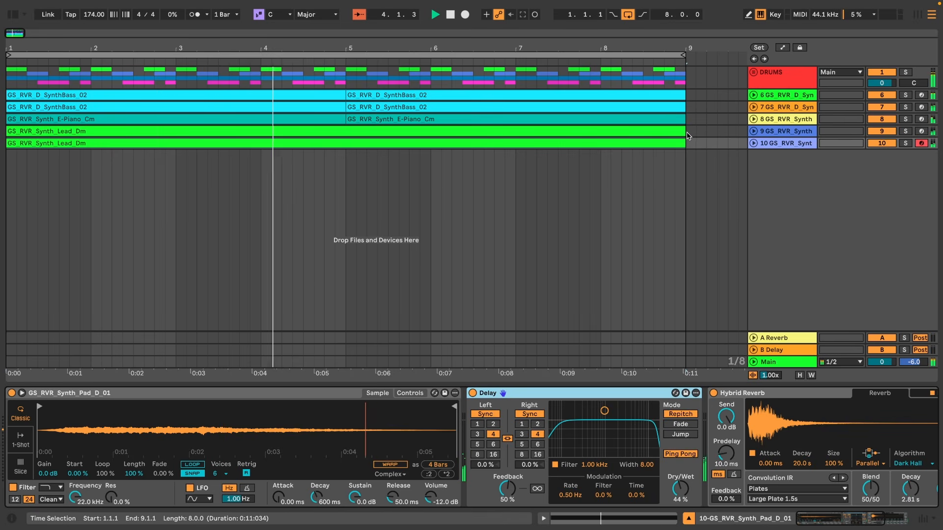
Replace the pad clip's second four bars with a duplicate of its first four bars.
{"action": "left_click_drag", "start_coordinate": [685, 144], "coordinate": [351, 146]}
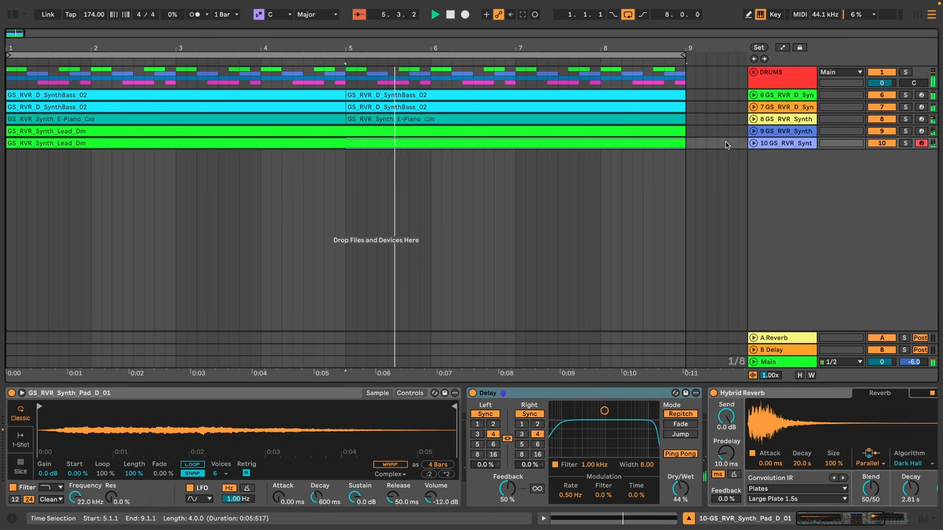
{"action": "left_click", "coordinate": [754, 144]}
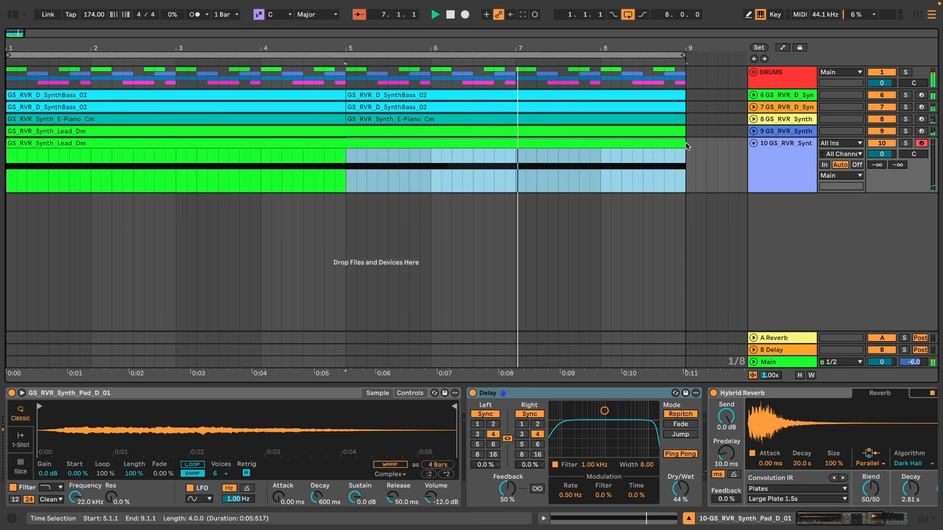
{"action": "key", "text": "Delete"}
{"action": "left_click", "coordinate": [329, 140]}
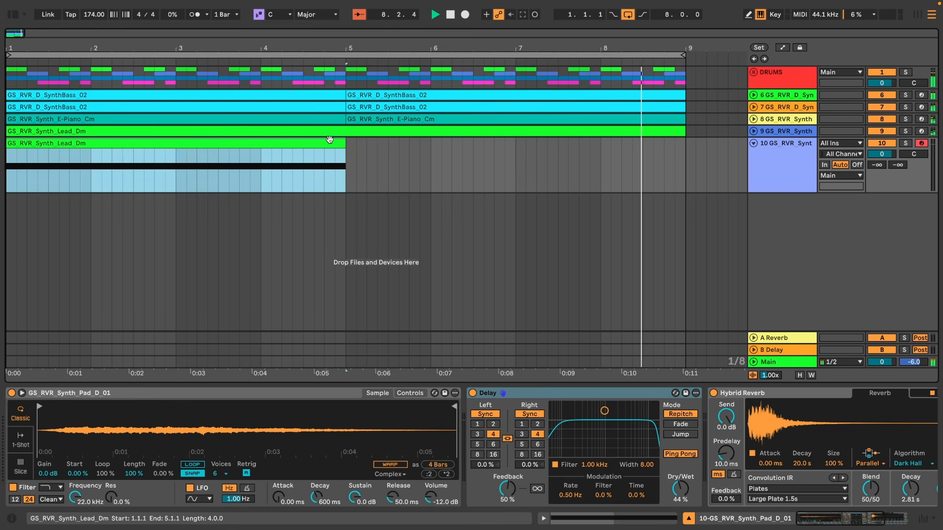
{"action": "key", "text": "ctrl+d"}
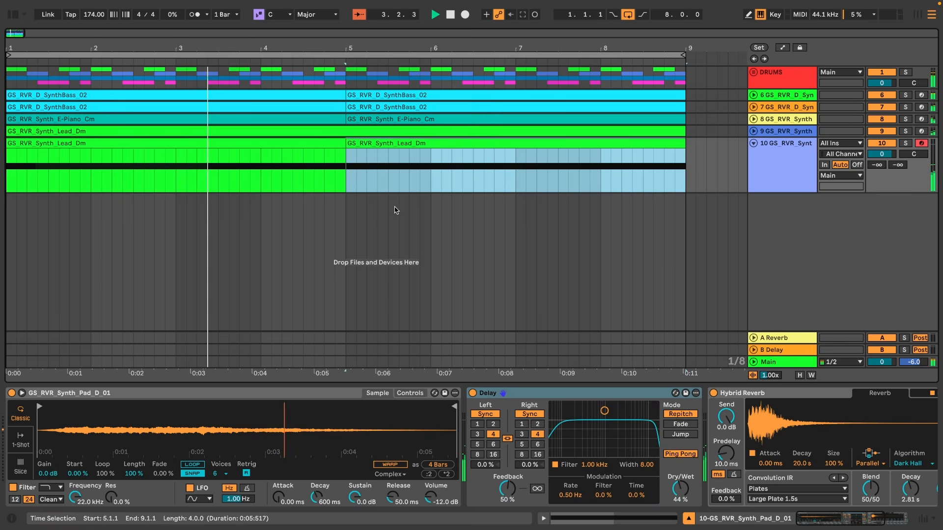
Raise the pad's Hybrid Reverb decay to 3.50 s.
{"action": "left_click", "coordinate": [791, 178]}
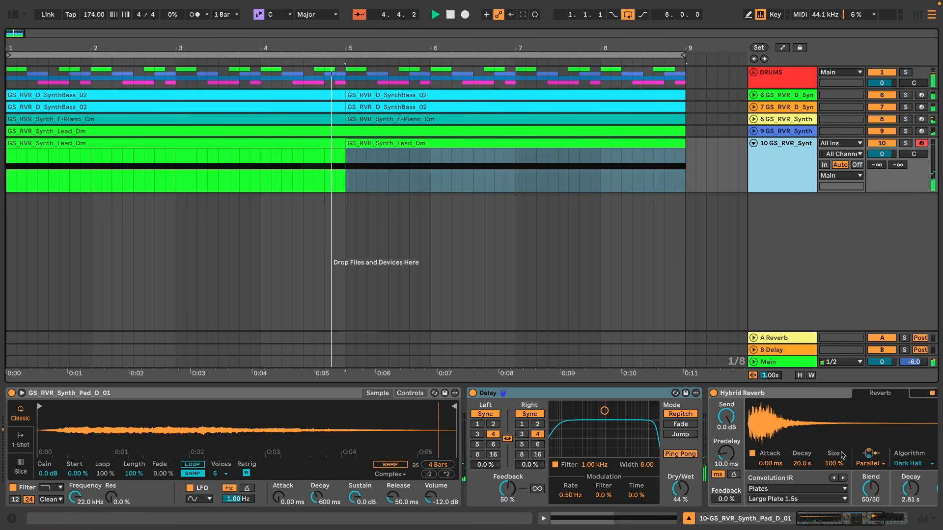
{"action": "left_click_drag", "start_coordinate": [910, 492], "coordinate": [910, 486]}
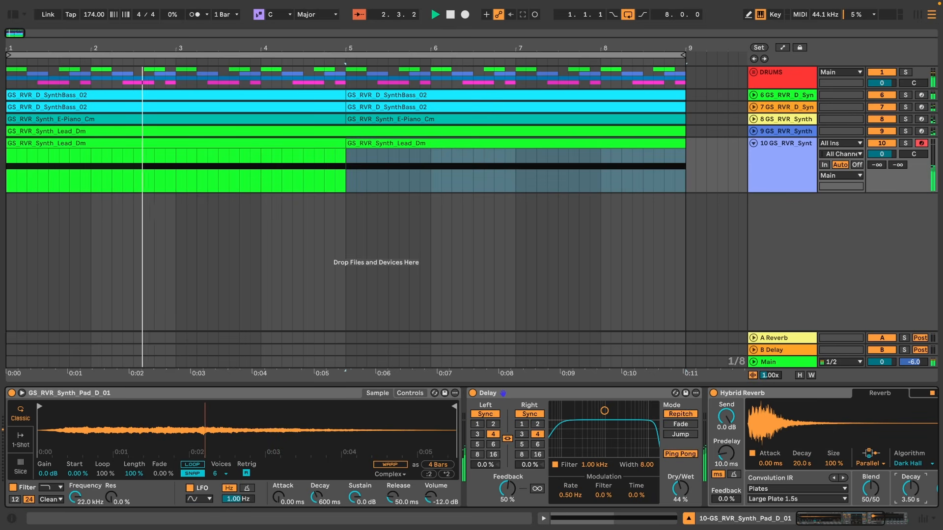
Reverse the pad's sample in Simpler and solo the pad track.
{"action": "right_click", "coordinate": [213, 447]}
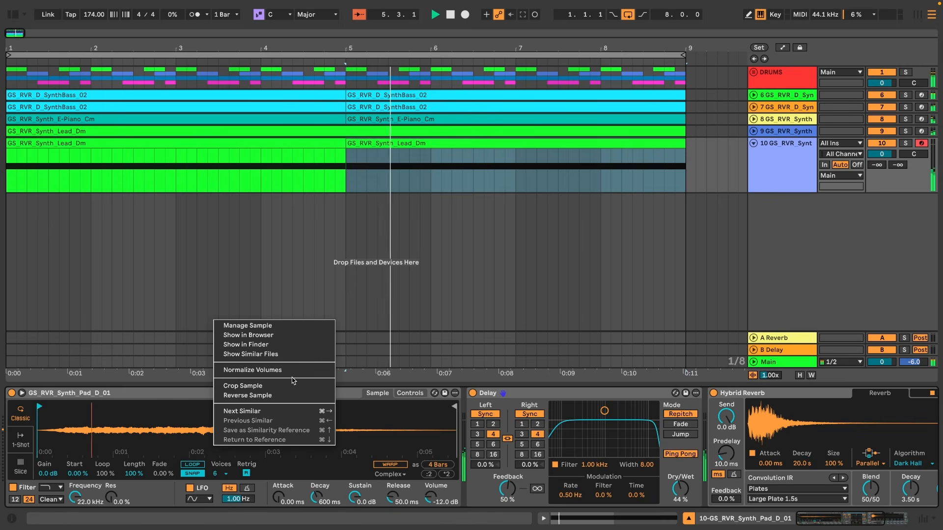
{"action": "left_click", "coordinate": [283, 399]}
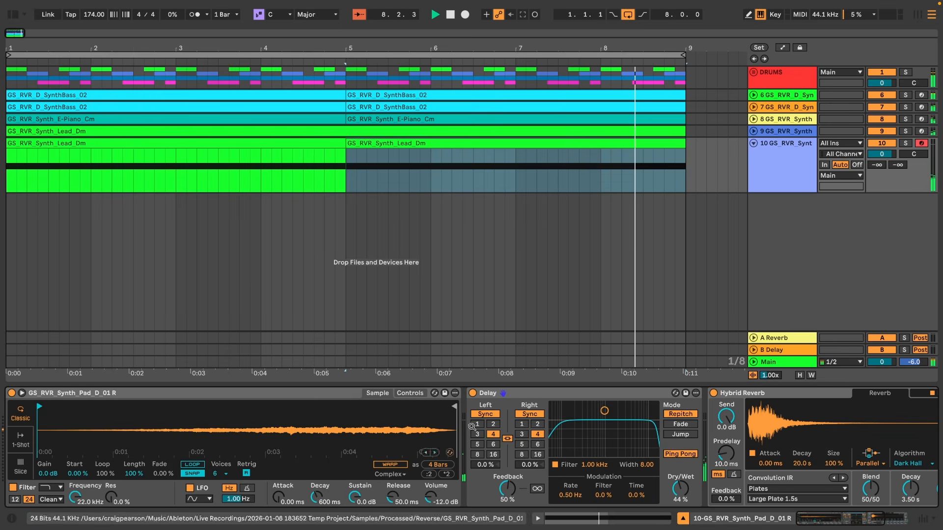
{"action": "left_click", "coordinate": [906, 144]}
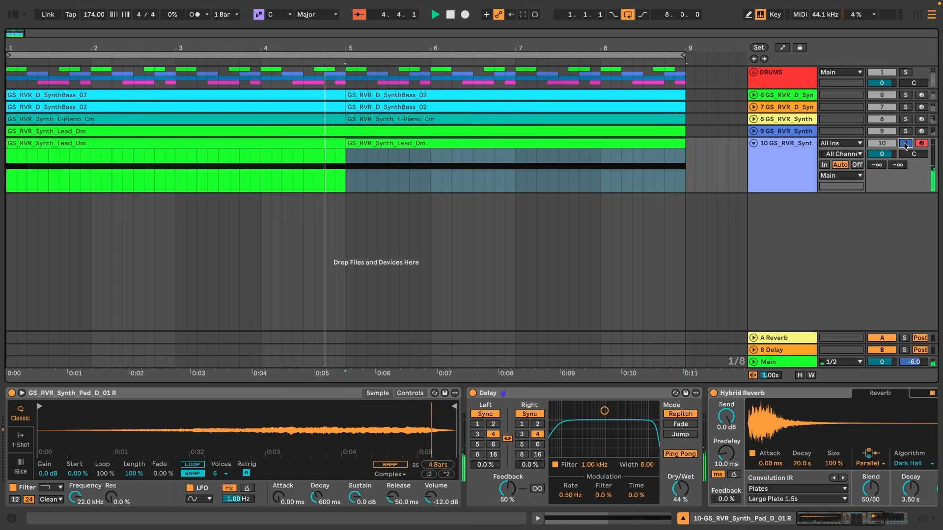
Load EQ Eight onto the pad track.
{"action": "left_click", "coordinate": [10, 16]}
{"action": "left_click", "coordinate": [148, 216]}
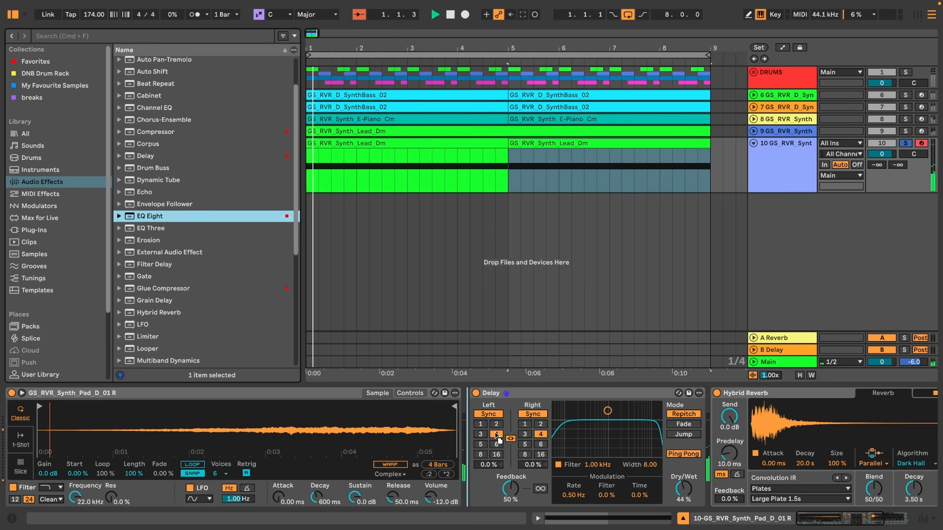
{"action": "key", "text": "Return"}
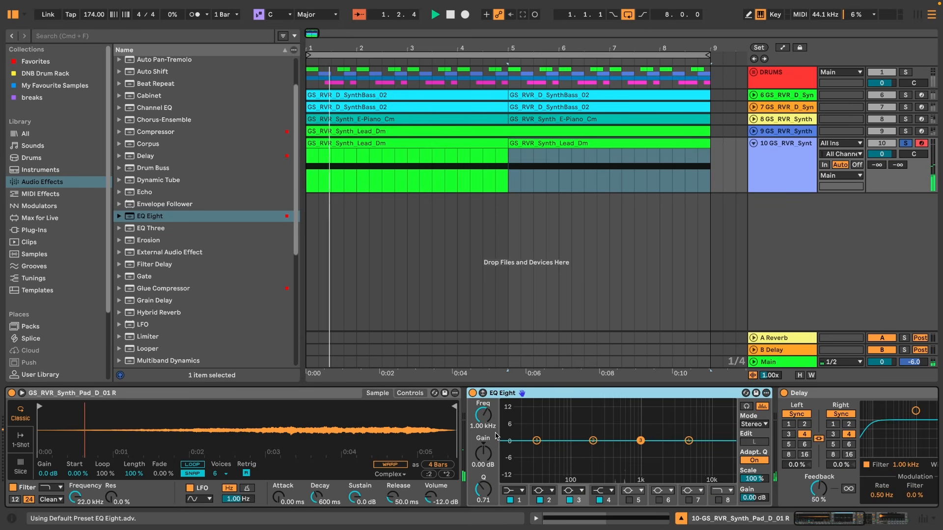
Switch EQ Eight band 2 to a low cut and band 4 to a high cut, lowering its frequency.
{"action": "left_click", "coordinate": [545, 491]}
{"action": "left_click", "coordinate": [548, 424]}
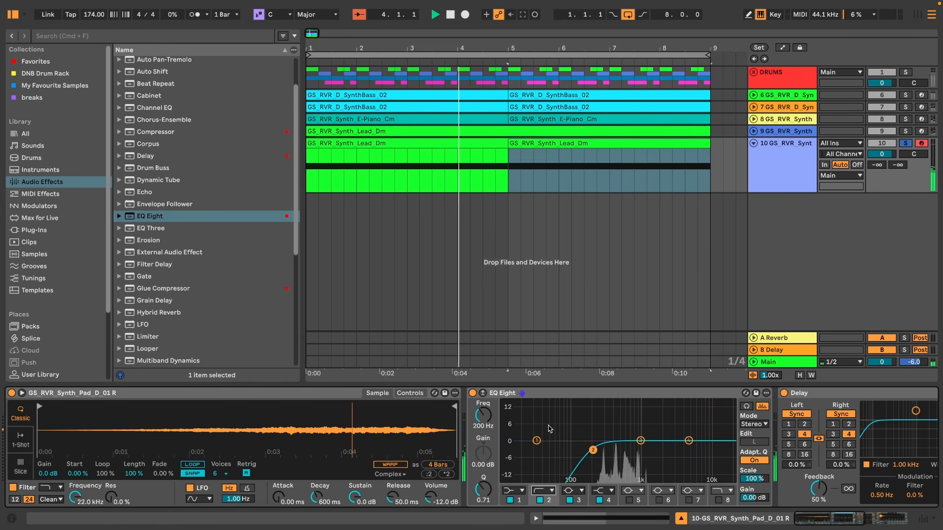
{"action": "left_click", "coordinate": [601, 491]}
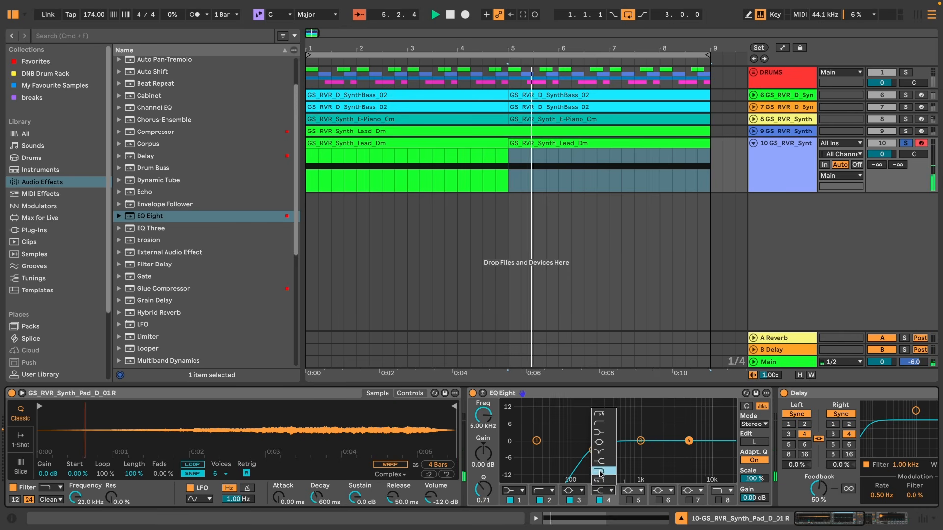
{"action": "left_click", "coordinate": [599, 472]}
{"action": "left_click_drag", "start_coordinate": [482, 416], "coordinate": [482, 439]}
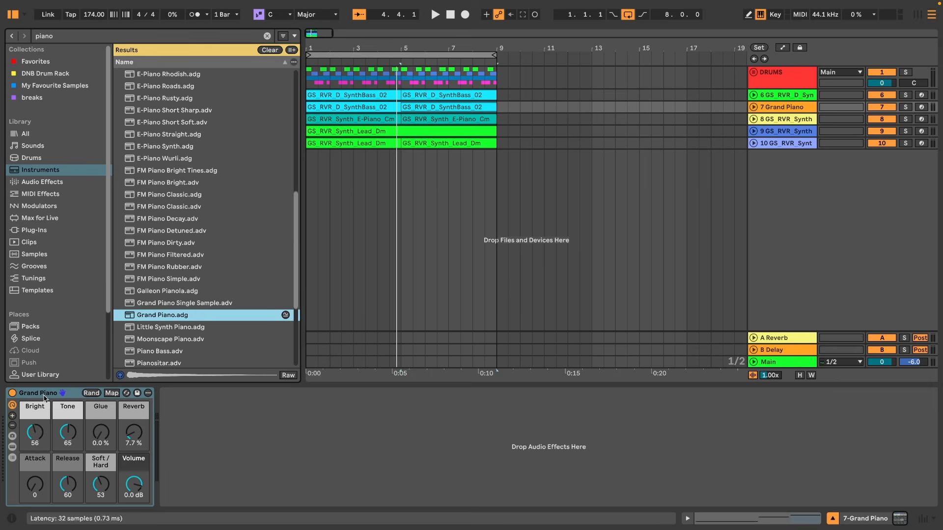
Place the Grand Piano instrument on a new MIDI track below the pad.
{"action": "left_click", "coordinate": [12, 447]}
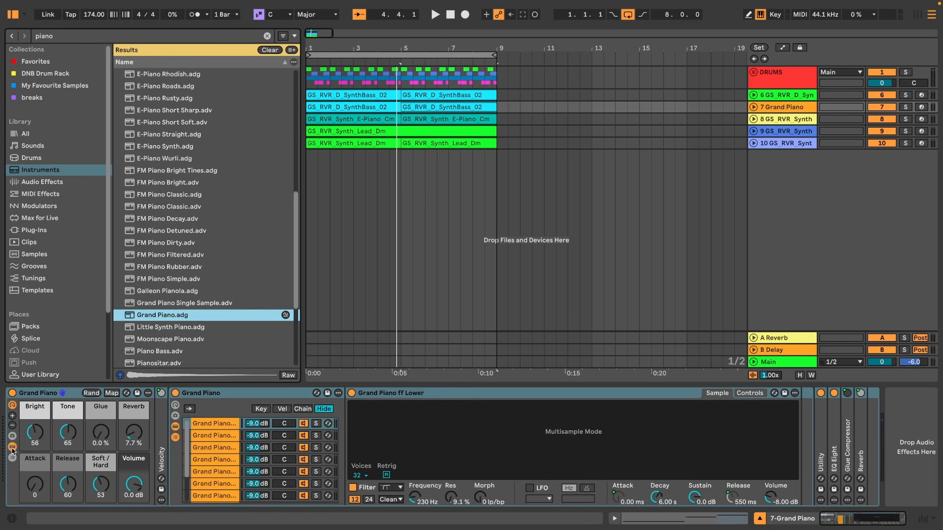
{"action": "left_click", "coordinate": [12, 447]}
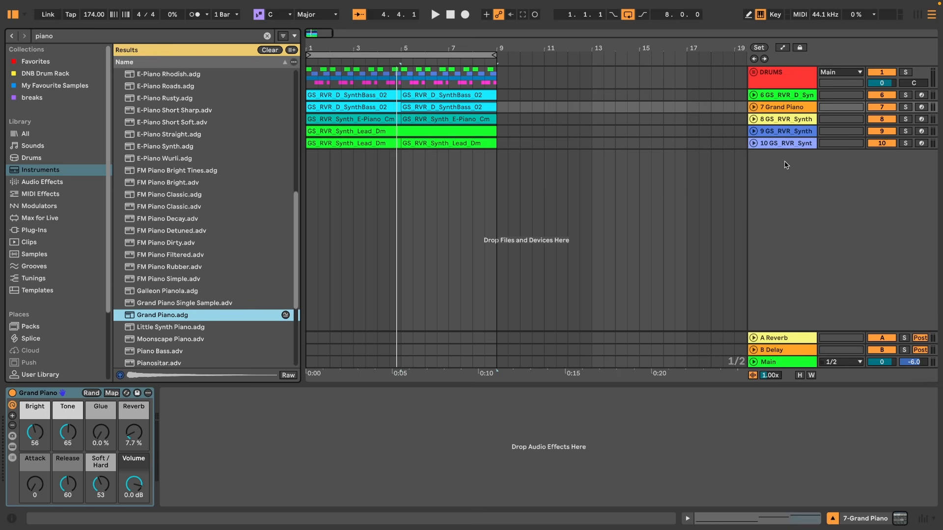
{"action": "left_click_drag", "start_coordinate": [789, 116], "coordinate": [791, 178]}
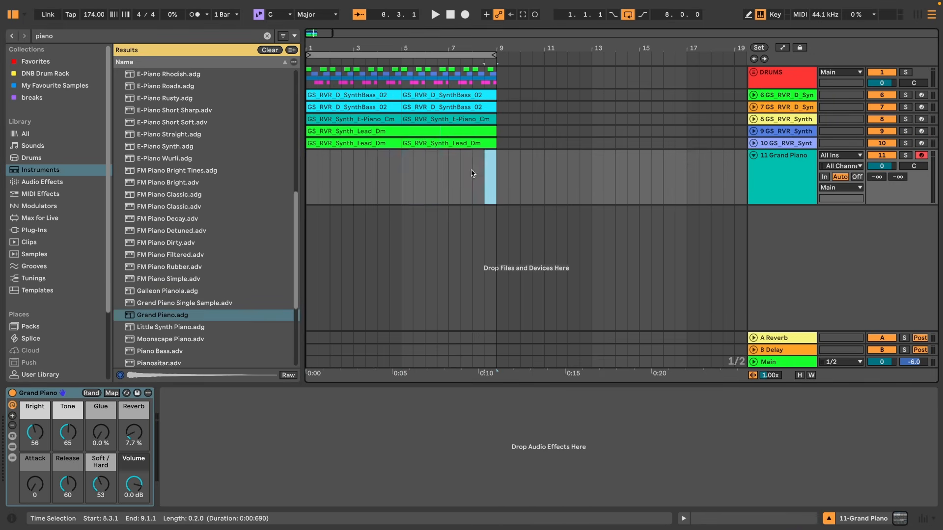
Insert an empty eight-bar MIDI clip at bar 1 of the Grand Piano track.
{"action": "left_click", "coordinate": [308, 174], "text": "shift"}
{"action": "key", "text": "ctrl+shift+m"}
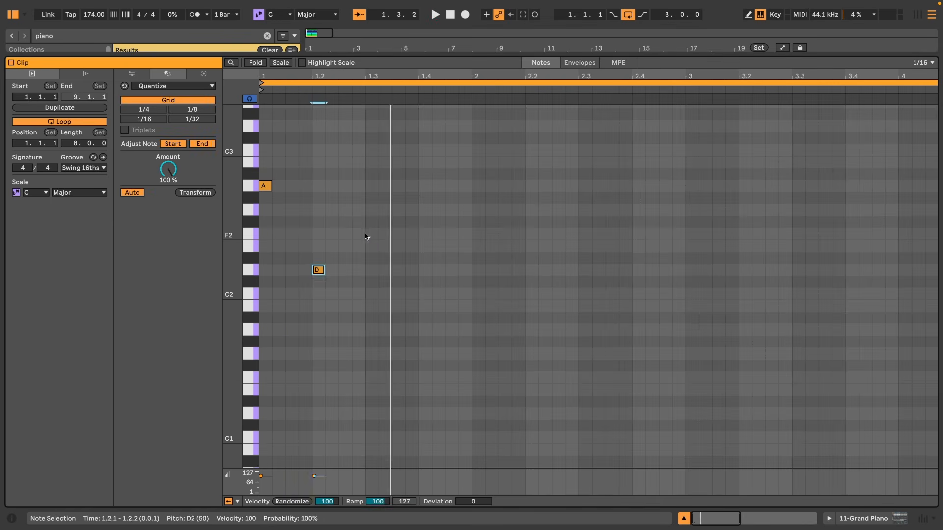
Draw a sixteenth-note piano figure on D, F and A notes and play it back.
{"action": "double_click", "coordinate": [368, 234]}
{"action": "double_click", "coordinate": [419, 270]}
{"action": "key", "text": "space"}
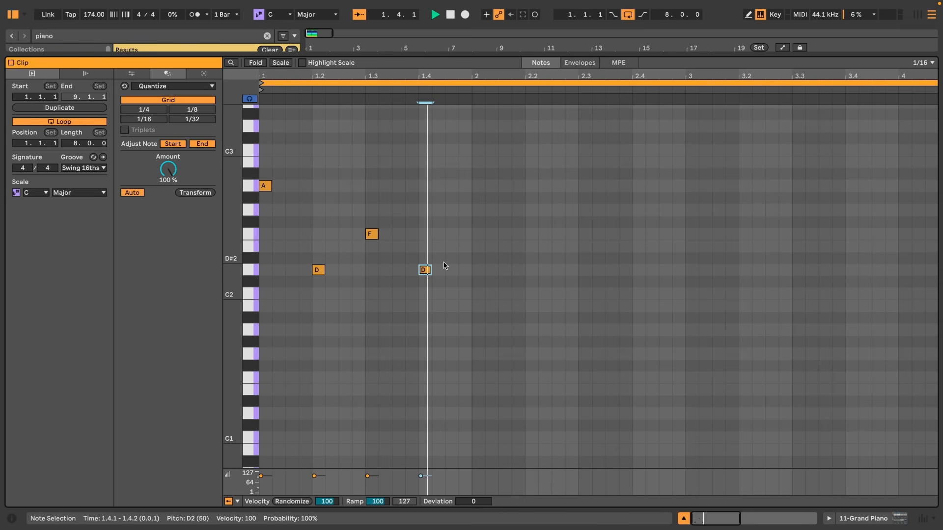
Select all piano notes and duplicate them to repeat the figure across the clip.
{"action": "key", "text": "super+a"}
{"action": "key", "text": "space"}
{"action": "key", "text": "super+d"}
{"action": "key", "text": "space"}
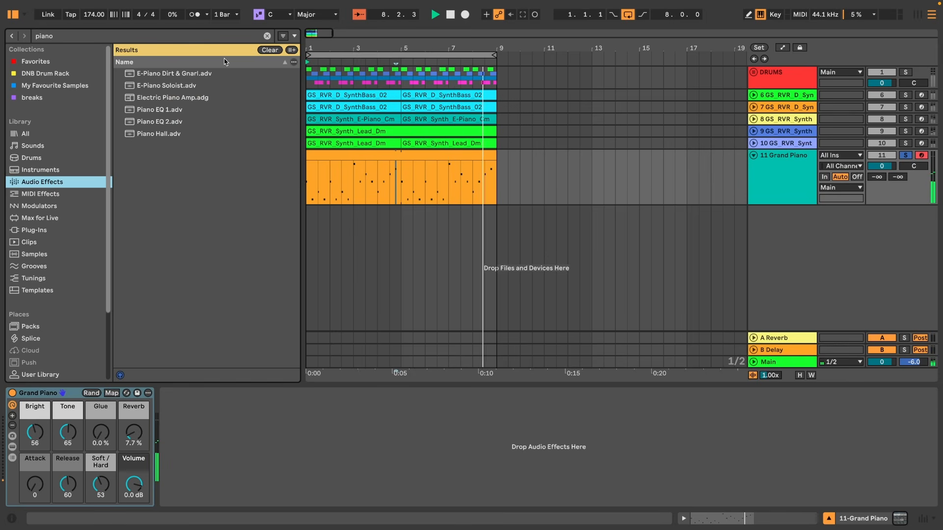
Clear the browser search and add a Delay effect after the Grand Piano.
{"action": "left_click", "coordinate": [267, 36]}
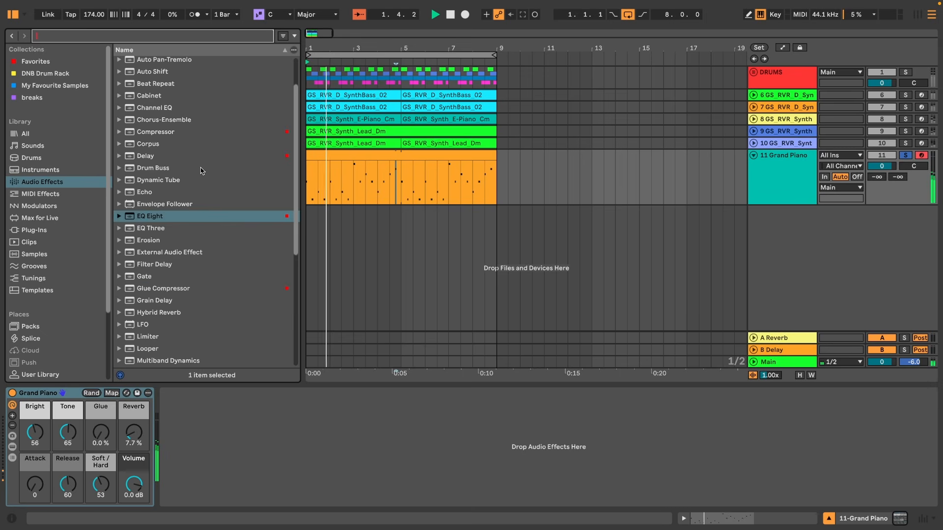
{"action": "scroll", "coordinate": [197, 171], "scroll_direction": "up", "scroll_amount": 2}
{"action": "scroll", "coordinate": [197, 170], "scroll_direction": "up", "scroll_amount": 1}
{"action": "left_click", "coordinate": [142, 178]}
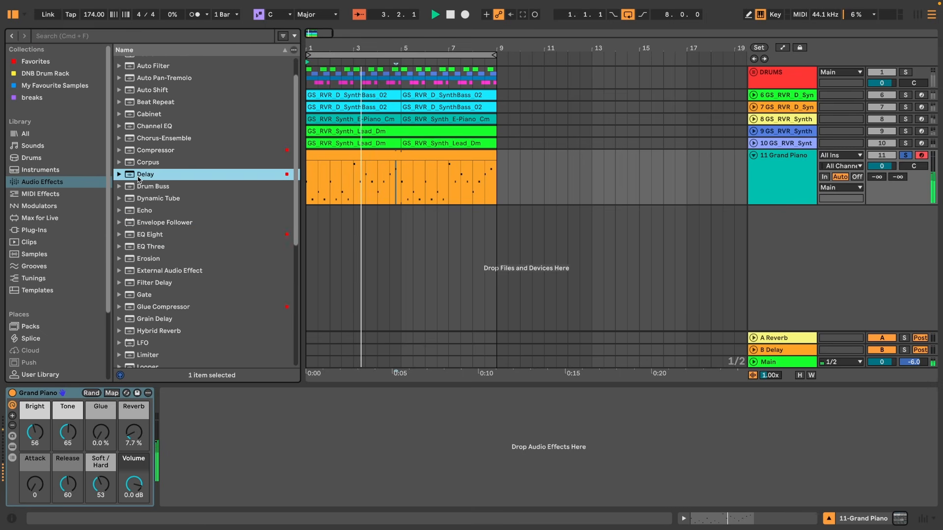
{"action": "left_click_drag", "start_coordinate": [172, 516], "coordinate": [206, 446]}
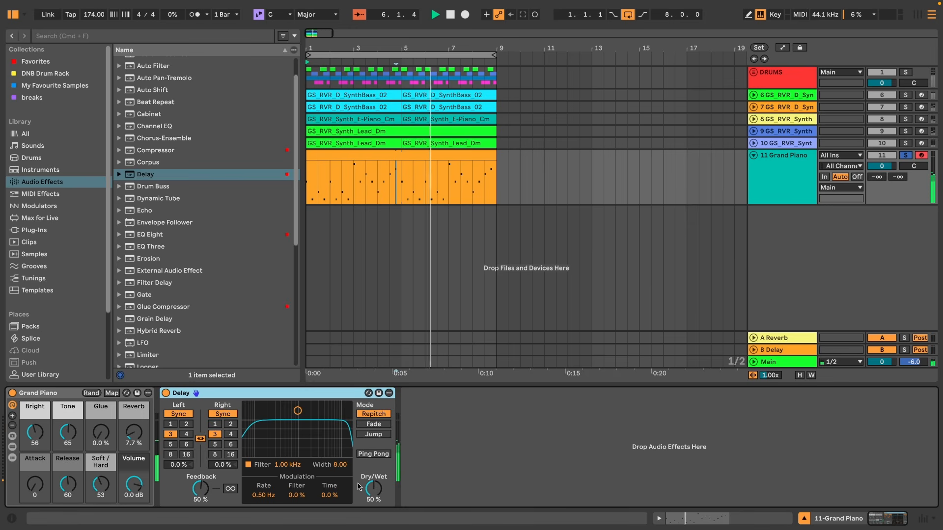
Set the piano delay's synced time to 2 on both channels, adjusting dry/wet and Ping Pong.
{"action": "left_click_drag", "start_coordinate": [373, 489], "coordinate": [373, 496]}
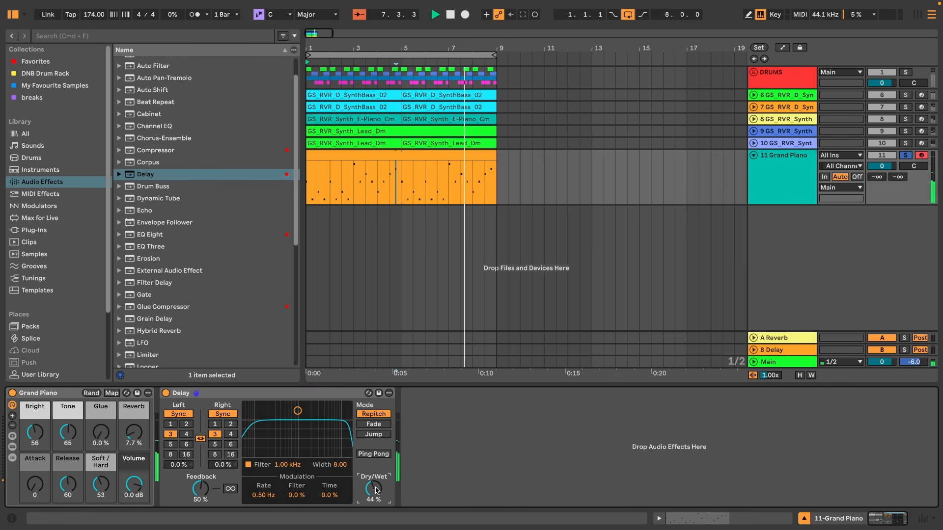
{"action": "left_click", "coordinate": [379, 455]}
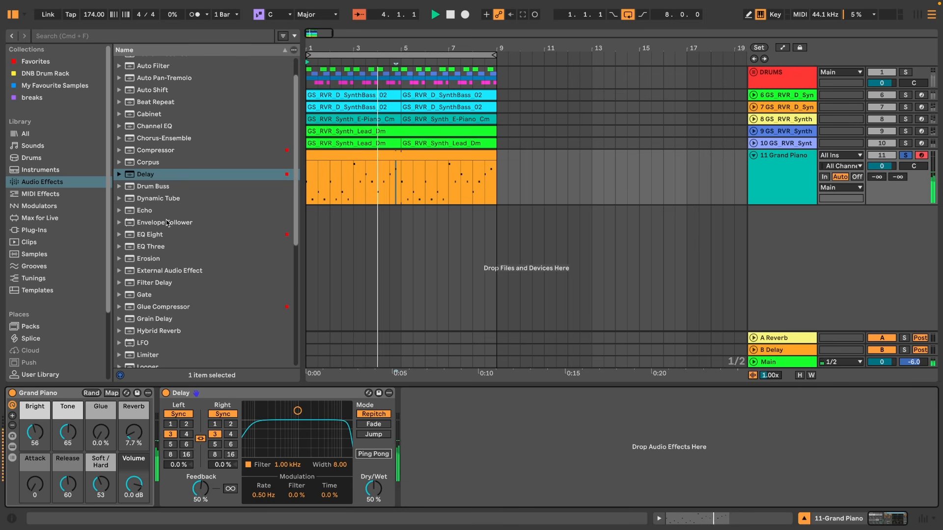
{"action": "left_click", "coordinate": [186, 425]}
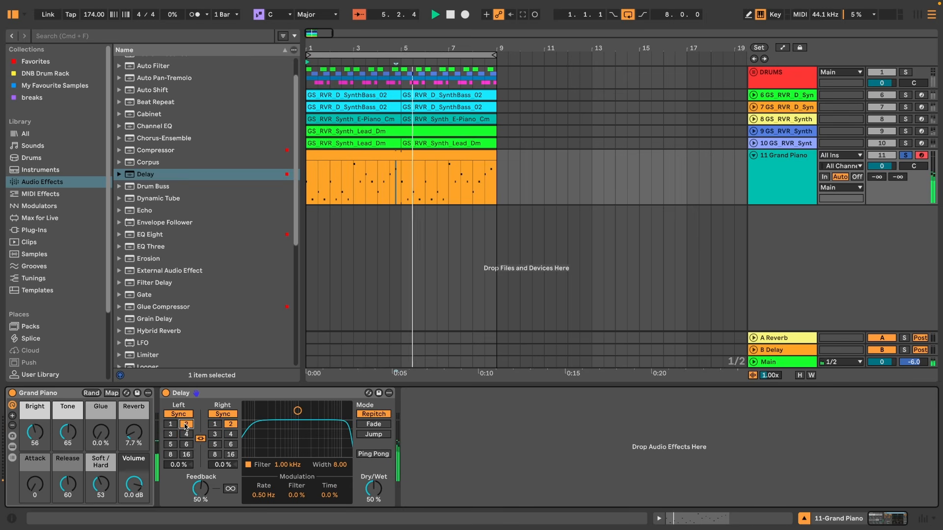
Change the piano delay's synced time to 3 on both channels.
{"action": "left_click", "coordinate": [170, 435]}
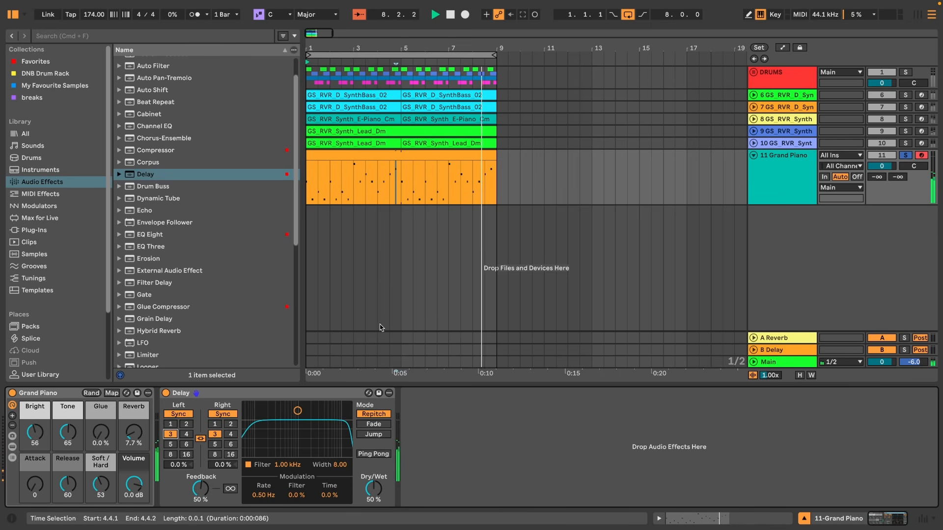
{"action": "scroll", "coordinate": [211, 269], "scroll_direction": "up", "scroll_amount": 1}
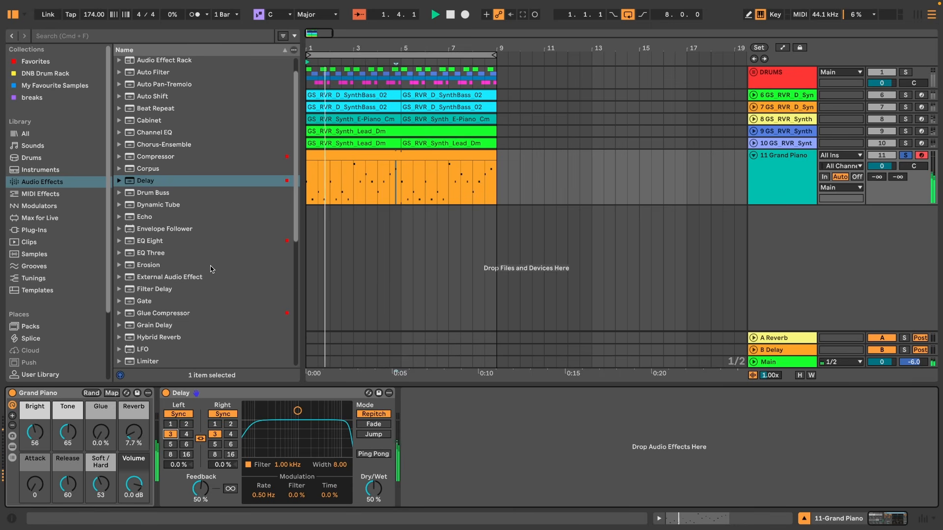
Search the instrument browser for lead presets and audition several of them.
{"action": "left_click", "coordinate": [124, 35]}
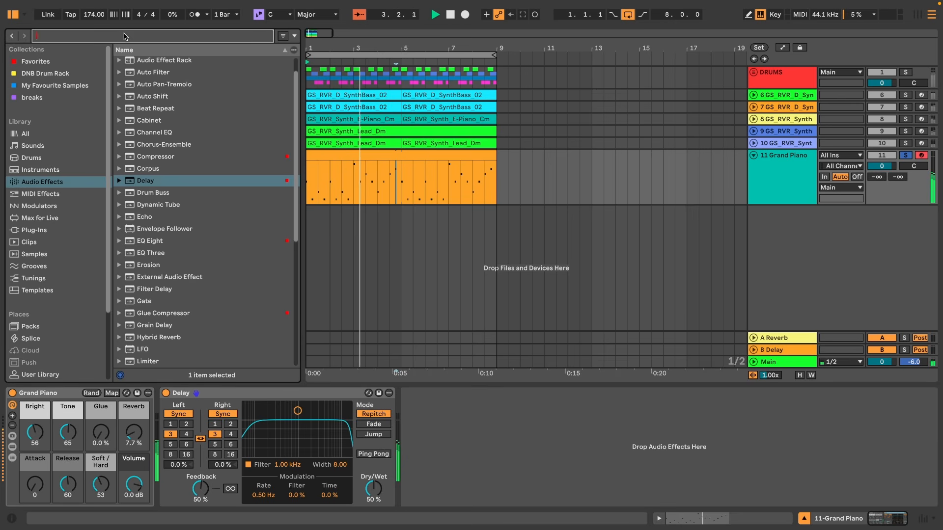
{"action": "type", "text": "lead"}
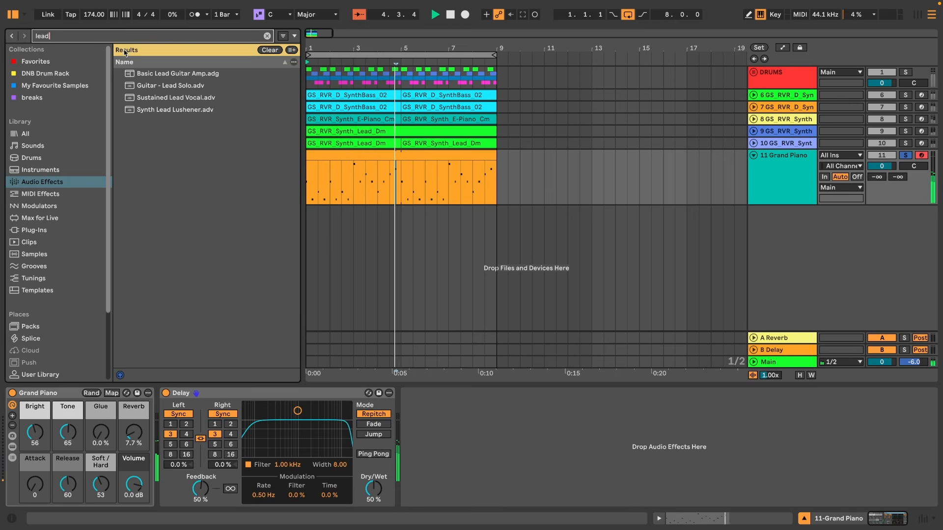
{"action": "left_click", "coordinate": [43, 169]}
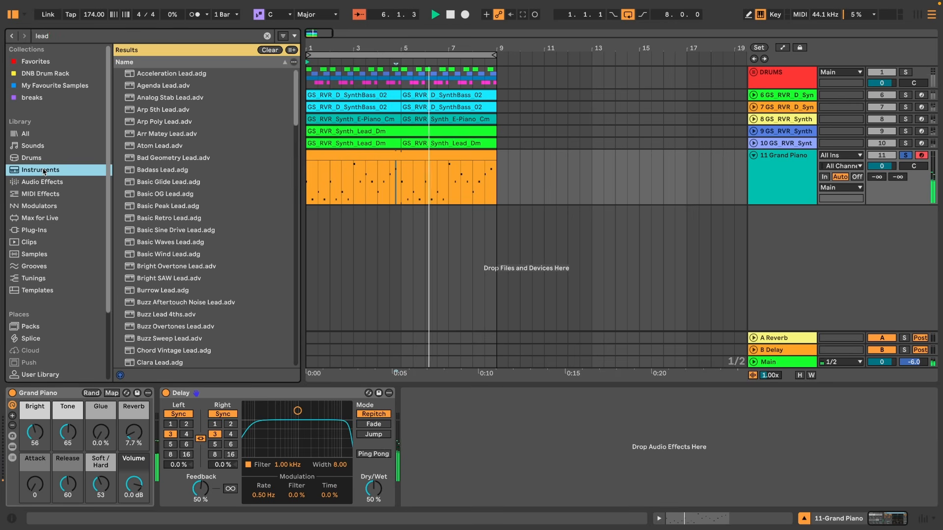
{"action": "left_click", "coordinate": [168, 195]}
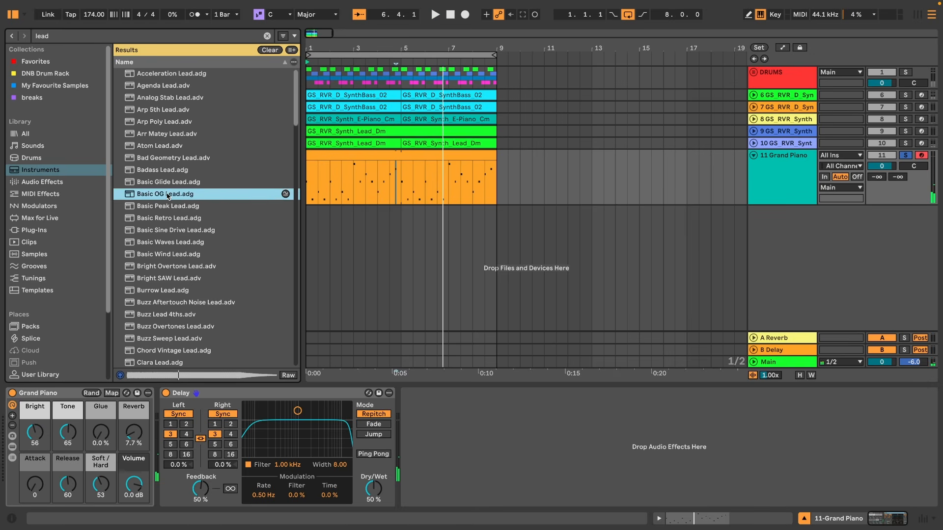
{"action": "key", "text": "Down"}
{"action": "key", "text": "Down"}
{"action": "left_click", "coordinate": [165, 207]}
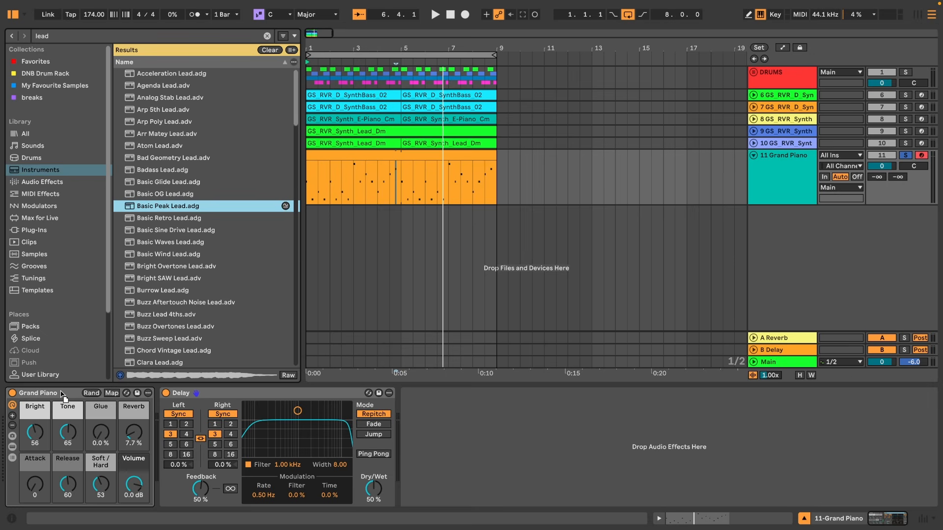
Load the Basic Peak Lead and then the Buzz Lead 4ths preset in place of the Grand Piano.
{"action": "left_click_drag", "start_coordinate": [63, 394], "coordinate": [64, 396]}
{"action": "key", "text": "space"}
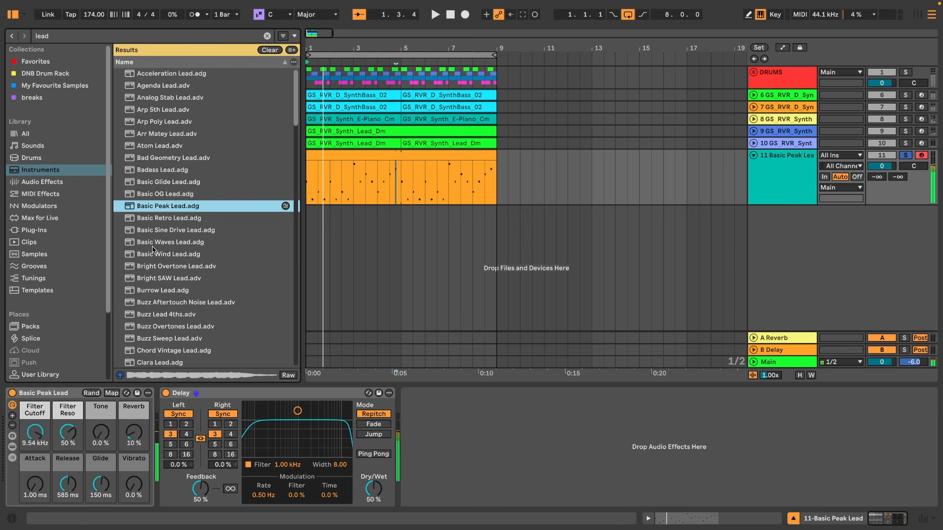
{"action": "double_click", "coordinate": [153, 246]}
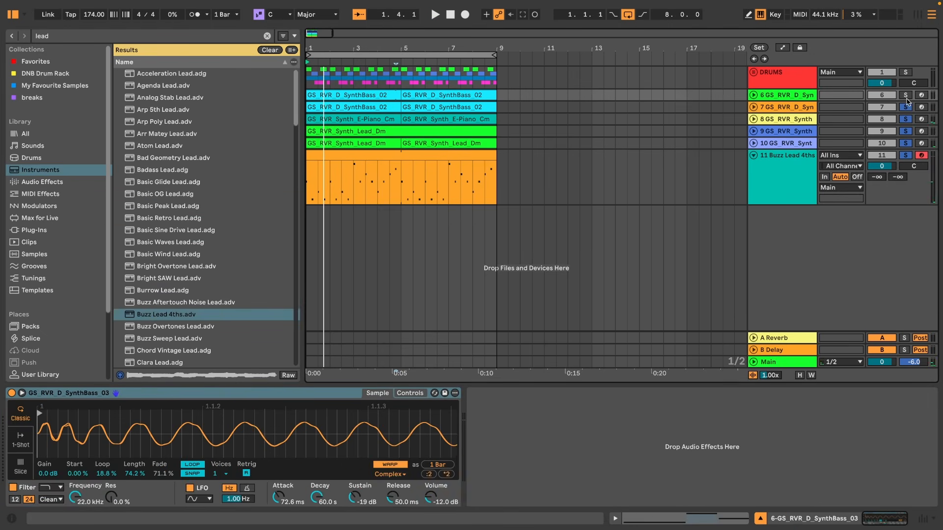
{"action": "key", "text": "space"}
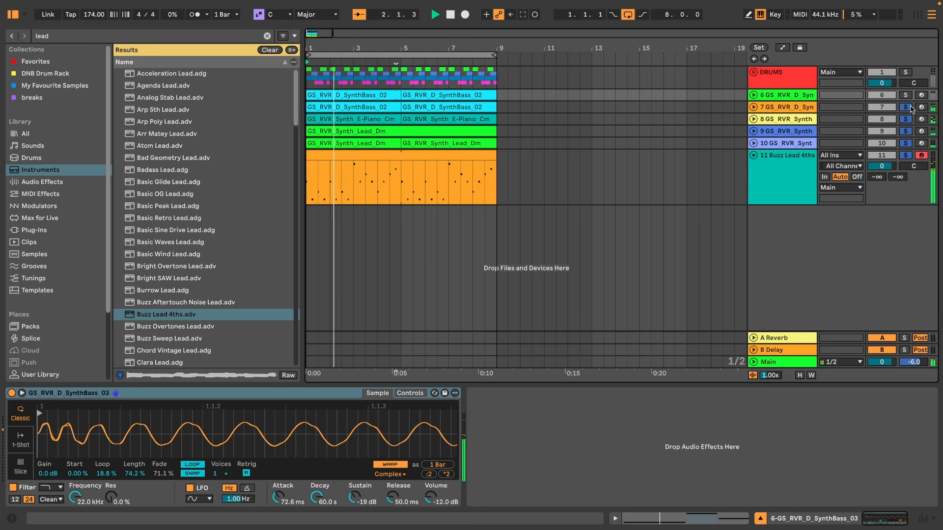
Load the Buzz Overtones Lead preset onto the piano track instead.
{"action": "left_click", "coordinate": [771, 175]}
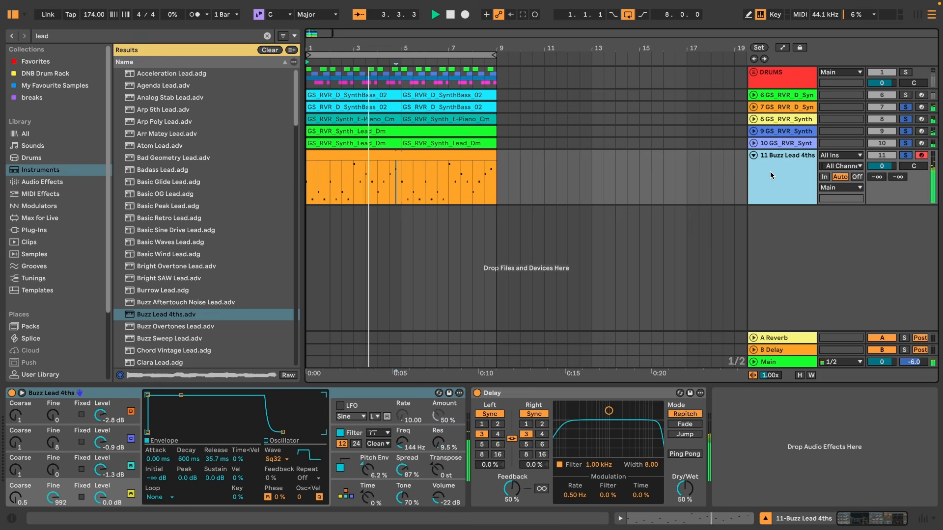
{"action": "left_click", "coordinate": [178, 327]}
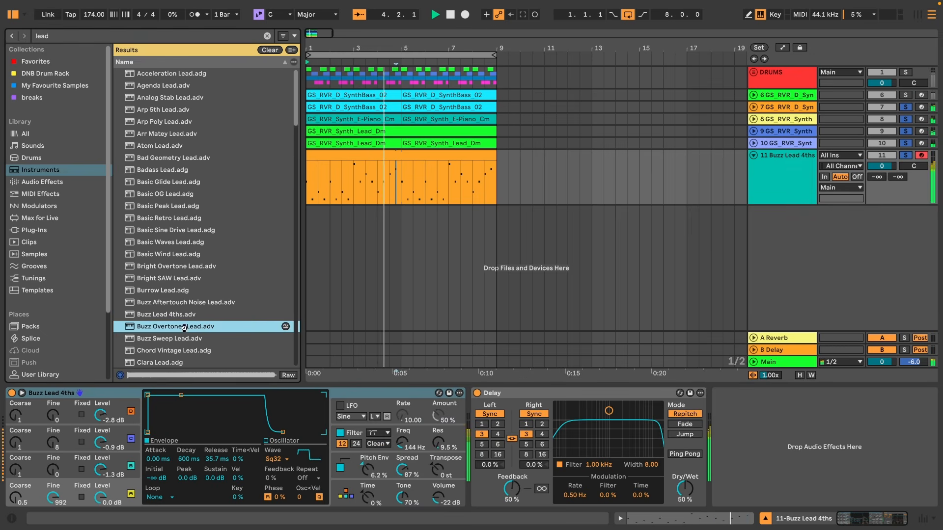
{"action": "left_click", "coordinate": [150, 336]}
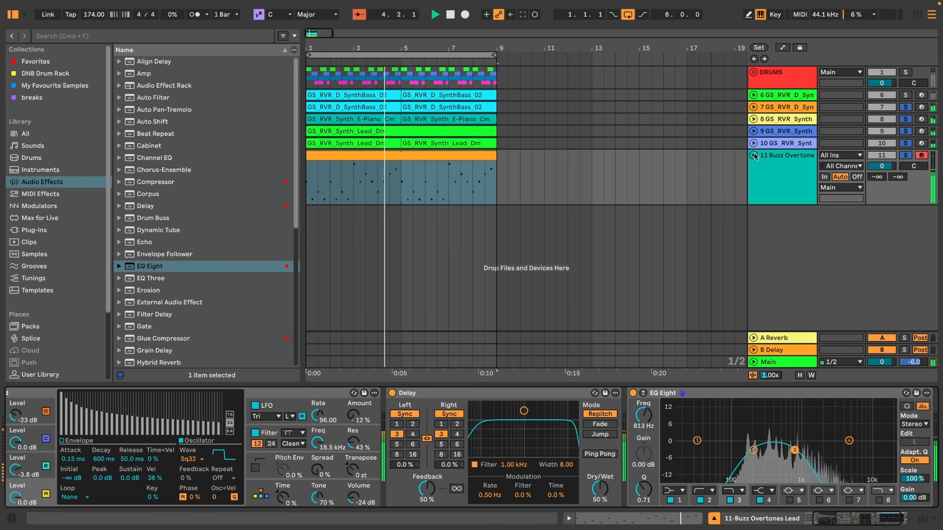
Add a Hybrid Reverb to the end of the lead track's effect chain.
{"action": "double_click", "coordinate": [787, 159]}
{"action": "left_click_drag", "start_coordinate": [845, 524], "coordinate": [851, 524]}
{"action": "scroll", "coordinate": [176, 260], "scroll_direction": "down", "scroll_amount": 5}
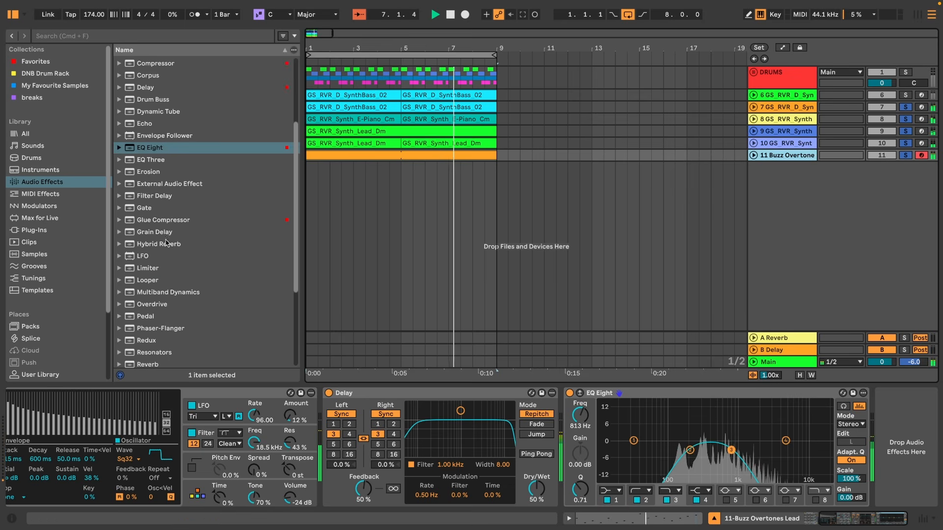
{"action": "left_click_drag", "start_coordinate": [153, 243], "coordinate": [215, 267]}
{"action": "left_click_drag", "start_coordinate": [794, 390], "coordinate": [835, 432]}
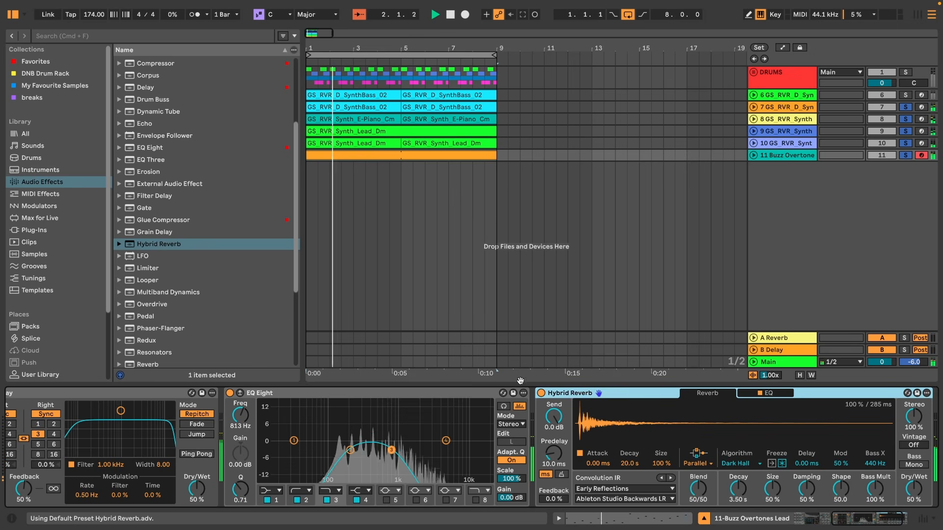
Insert an Amp effect after the Delay and set its output to Dual.
{"action": "scroll", "coordinate": [141, 104], "scroll_direction": "up", "scroll_amount": 5}
{"action": "left_click_drag", "start_coordinate": [144, 73], "coordinate": [269, 431]}
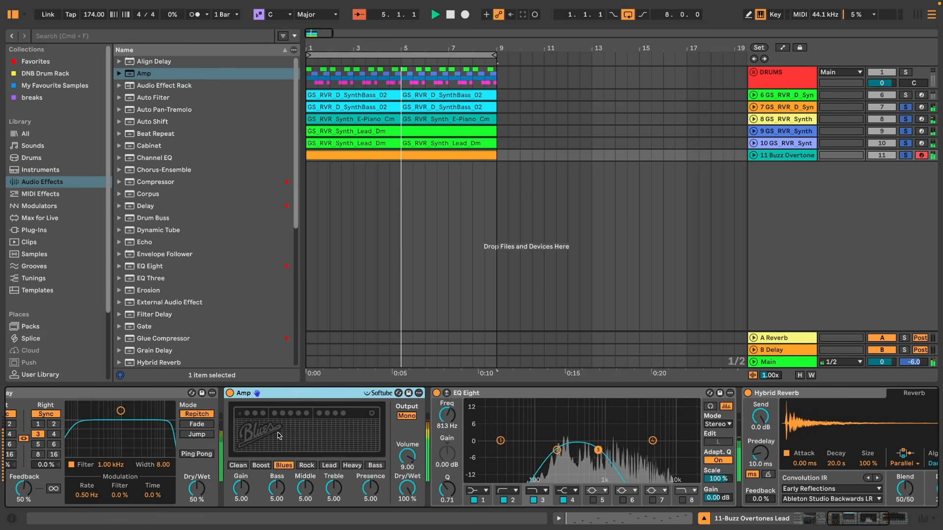
{"action": "left_click", "coordinate": [406, 416]}
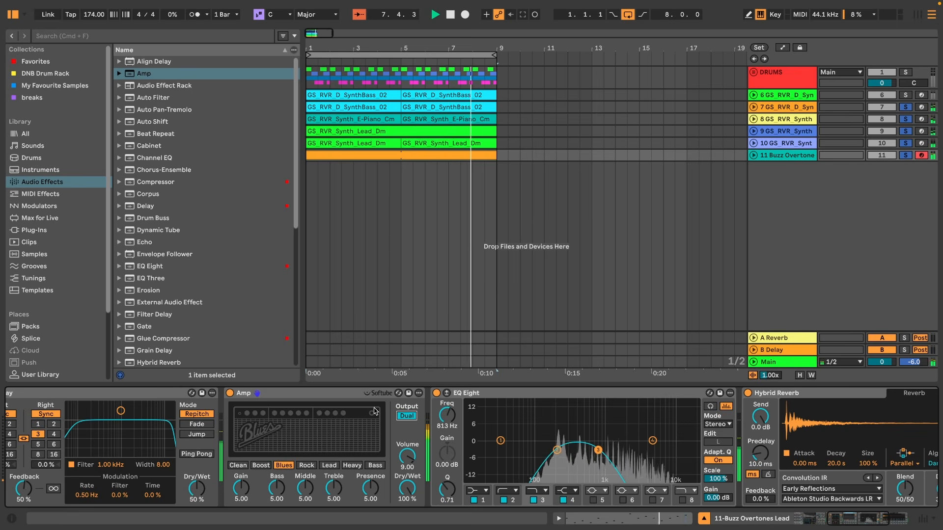
Lower the lead track's volume to about -3.9 dB in the mixer.
{"action": "key", "text": "Tab"}
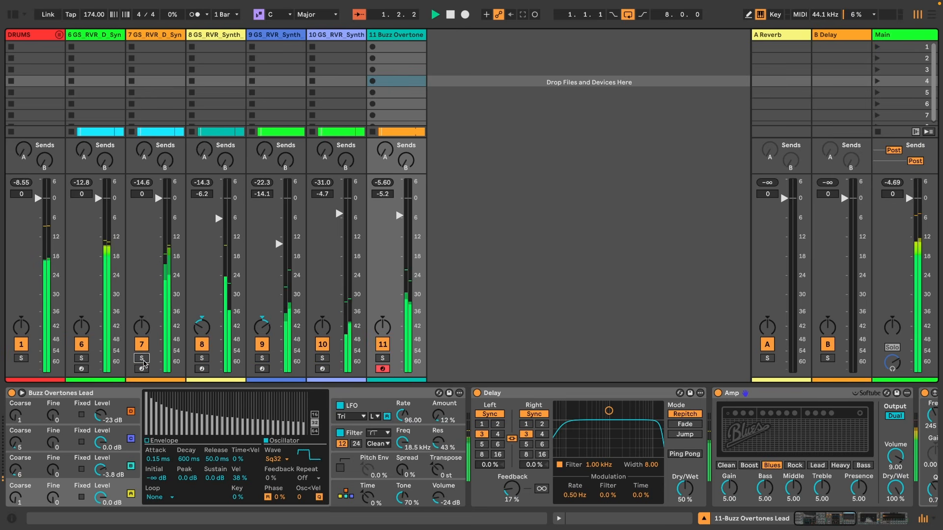
{"action": "left_click_drag", "start_coordinate": [398, 214], "coordinate": [398, 211]}
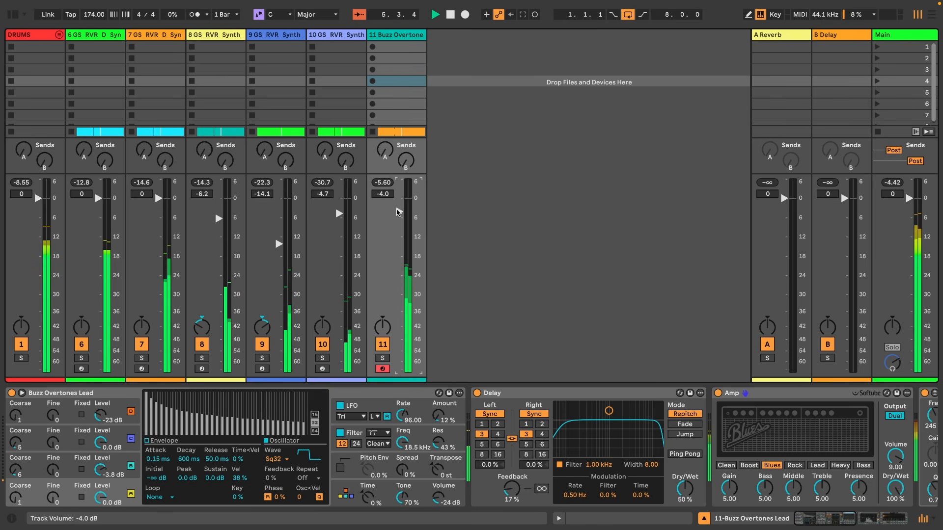
{"action": "left_click_drag", "start_coordinate": [399, 212], "coordinate": [399, 211]}
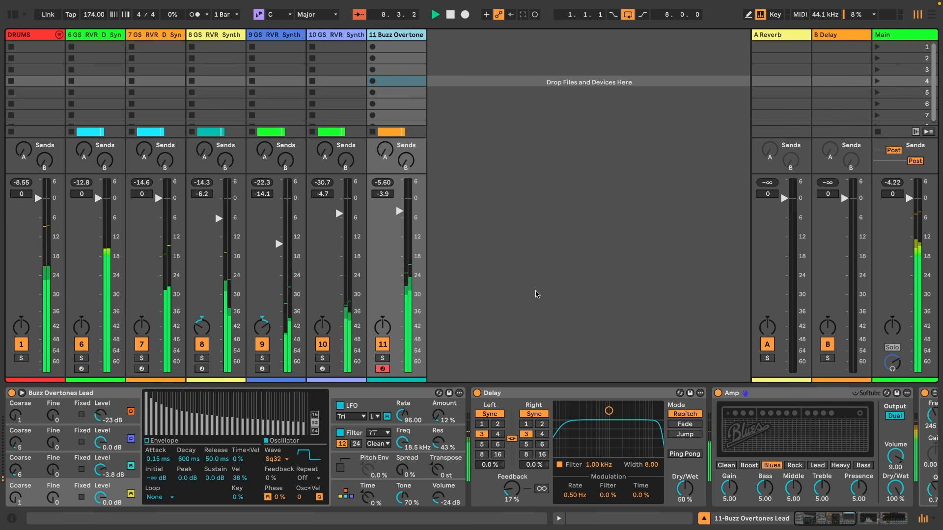
{"action": "left_click", "coordinate": [933, 15]}
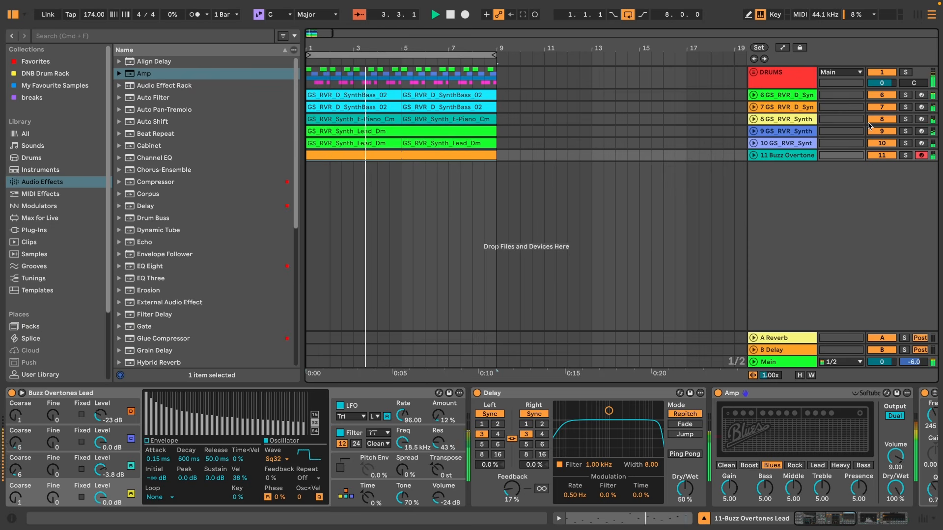
Place a pad clip at the start of the atmosphere track and rename it.
{"action": "left_click", "coordinate": [18, 13]}
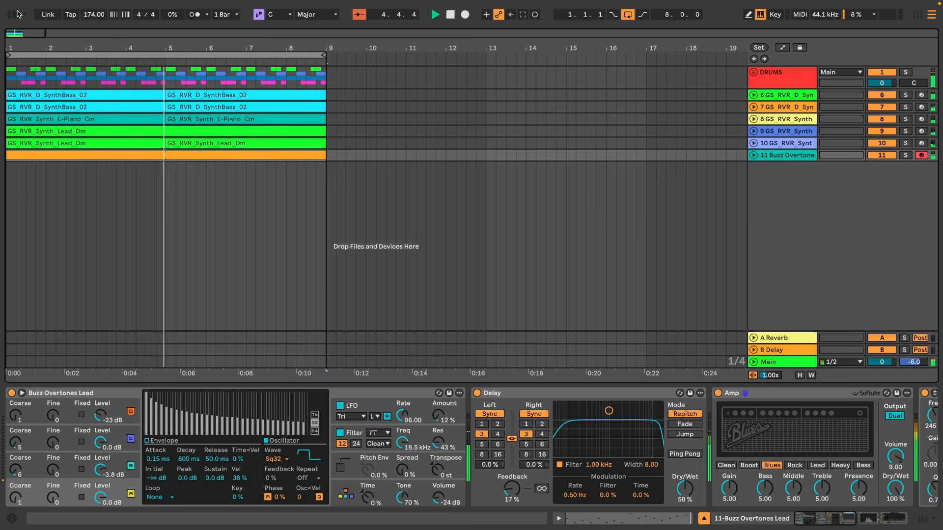
{"action": "left_click_drag", "start_coordinate": [19, 37], "coordinate": [20, 35]}
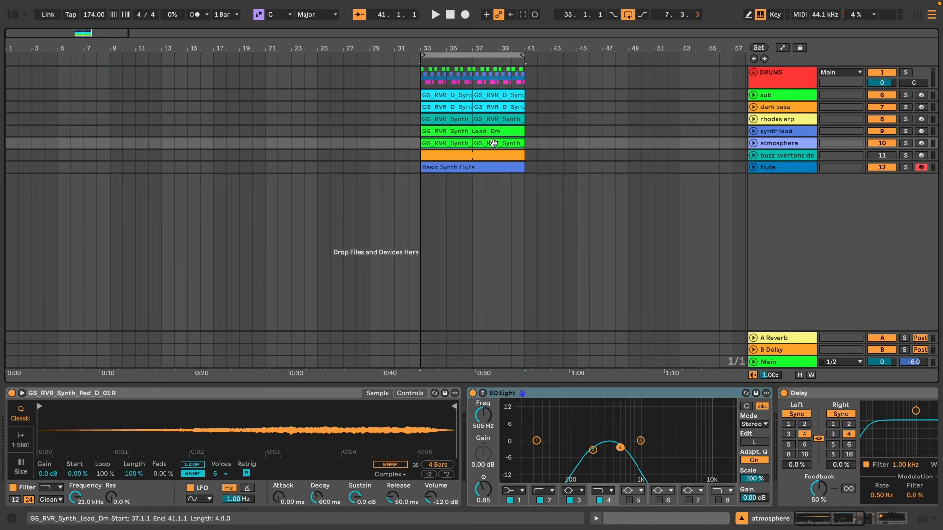
{"action": "left_click_drag", "start_coordinate": [493, 143], "coordinate": [43, 145]}
{"action": "right_click", "coordinate": [40, 143]}
{"action": "left_click", "coordinate": [160, 391]}
{"action": "right_click", "coordinate": [22, 143]}
{"action": "left_click", "coordinate": [154, 392]}
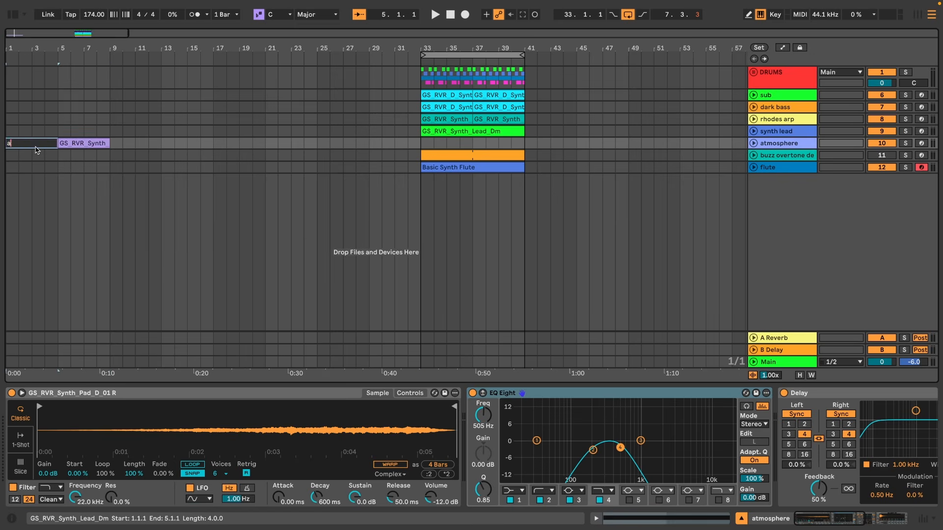
Lengthen the atmosphere clip so it runs from bar 1 to bar 17.
{"action": "left_click", "coordinate": [754, 143]}
{"action": "left_click_drag", "start_coordinate": [58, 144], "coordinate": [109, 143]}
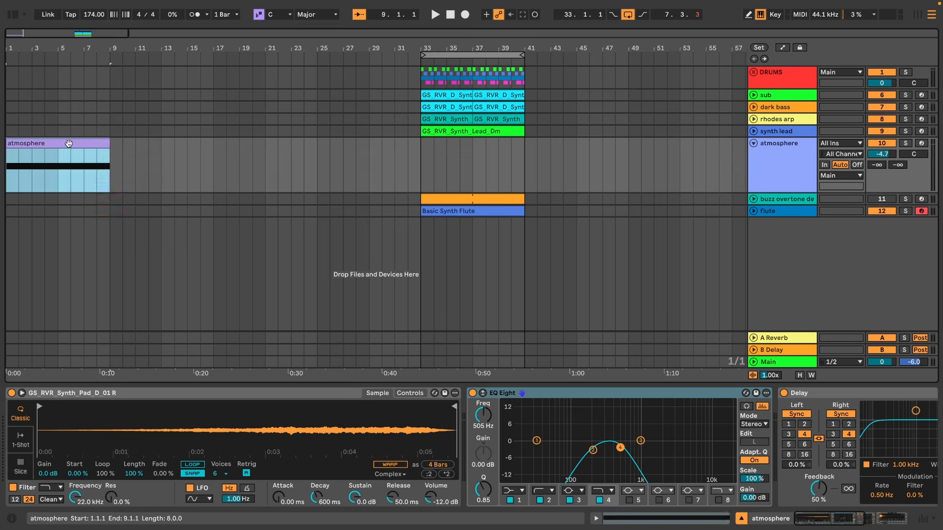
{"action": "double_click", "coordinate": [67, 143]}
{"action": "left_click_drag", "start_coordinate": [937, 235], "coordinate": [598, 236]}
{"action": "left_click_drag", "start_coordinate": [936, 83], "coordinate": [597, 83]}
{"action": "left_click_drag", "start_coordinate": [936, 91], "coordinate": [597, 91]}
{"action": "key", "text": "shift+Tab"}
{"action": "key", "text": "space"}
{"action": "double_click", "coordinate": [94, 143]}
{"action": "left_click_drag", "start_coordinate": [58, 143], "coordinate": [213, 145]}
{"action": "left_click", "coordinate": [60, 122]}
{"action": "key", "text": "shift+Tab"}
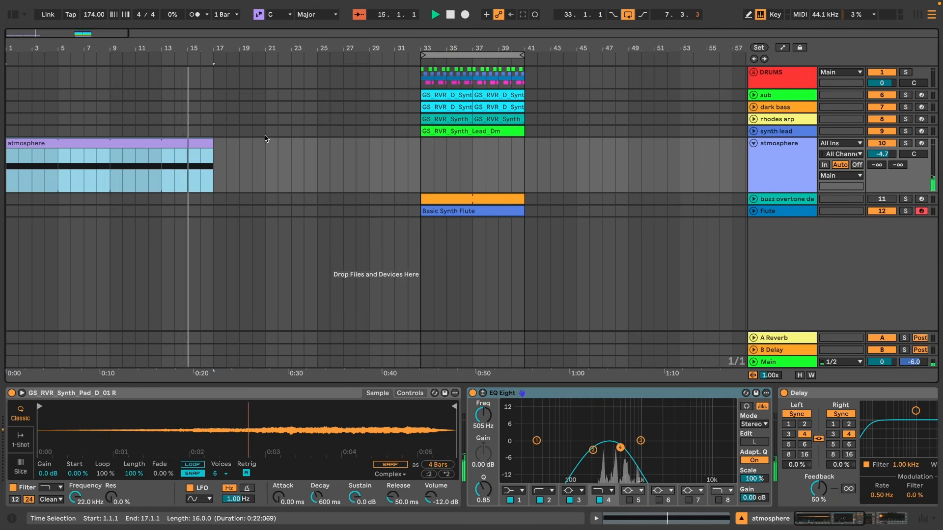
Move the synth lead clip to the song start so it spans bars 1 to 17.
{"action": "left_click", "coordinate": [754, 144]}
{"action": "key", "text": "space"}
{"action": "left_click", "coordinate": [482, 131]}
{"action": "right_click", "coordinate": [483, 131]}
{"action": "left_click", "coordinate": [600, 366]}
{"action": "right_click", "coordinate": [158, 143]}
{"action": "left_click", "coordinate": [274, 377]}
{"action": "right_click", "coordinate": [479, 130]}
{"action": "left_click", "coordinate": [585, 365]}
{"action": "left_click_drag", "start_coordinate": [483, 131], "coordinate": [213, 131]}
{"action": "key", "text": "space"}
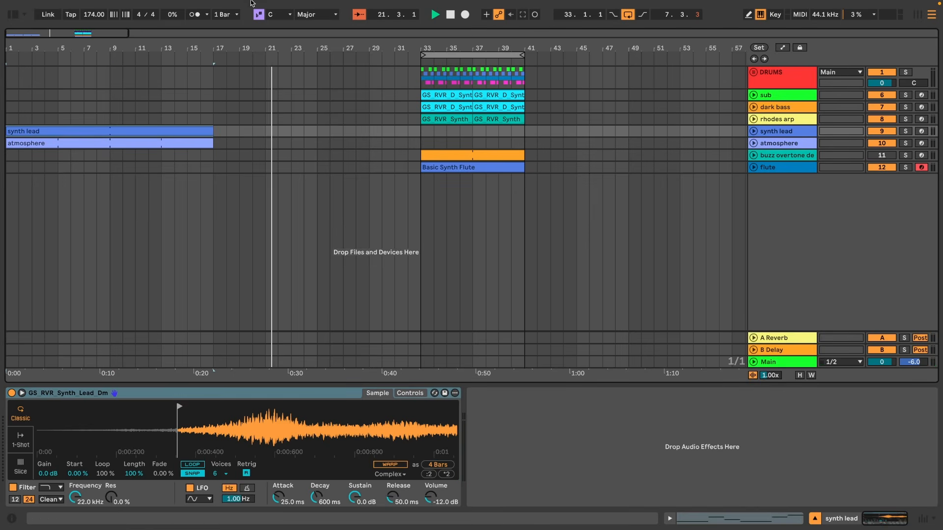
Expand the drums group and move the top loop clips to the start of the arrangement.
{"action": "key", "text": "space"}
{"action": "key", "text": "space"}
{"action": "left_click", "coordinate": [753, 72]}
{"action": "key", "text": "space"}
{"action": "left_click", "coordinate": [899, 240]}
{"action": "key", "text": "space"}
{"action": "left_click_drag", "start_coordinate": [311, 43], "coordinate": [311, 23]}
{"action": "scroll", "coordinate": [203, 136], "scroll_direction": "down", "scroll_amount": 5}
{"action": "left_click", "coordinate": [203, 136]}
{"action": "left_click_drag", "start_coordinate": [202, 135], "coordinate": [260, 135]}
{"action": "left_click_drag", "start_coordinate": [214, 113], "coordinate": [10, 113]}
{"action": "key", "text": "space"}
Rename the duplicated track intro top.
{"action": "key", "text": "space"}
{"action": "left_click", "coordinate": [899, 113]}
Duplicate the top track, keeping the intro clips on the copy and the later clips on the original.
{"action": "left_click", "coordinate": [771, 129]}
{"action": "key", "text": "super+d"}
{"action": "left_click_drag", "start_coordinate": [276, 191], "coordinate": [7, 191]}
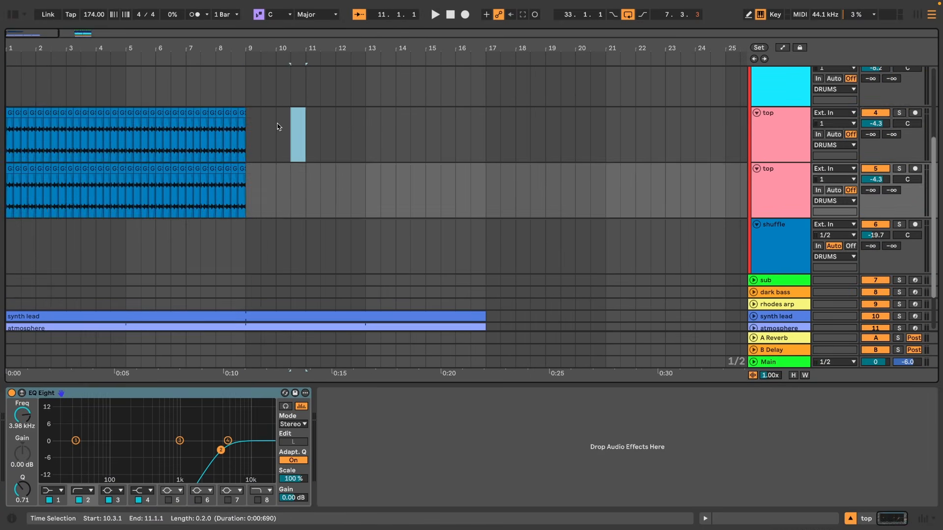
{"action": "left_click_drag", "start_coordinate": [306, 129], "coordinate": [7, 129]}
{"action": "key", "text": "Delete"}
{"action": "left_click_drag", "start_coordinate": [245, 48], "coordinate": [246, 25]}
{"action": "left_click_drag", "start_coordinate": [324, 196], "coordinate": [506, 197]}
{"action": "key", "text": "Delete"}
{"action": "left_click", "coordinate": [785, 177]}
{"action": "key", "text": "super+r"}
{"action": "type", "text": "in"}
Raise the intro top EQ Eight frequency to about 5.39 kHz and add a Hybrid Reverb after it.
{"action": "key", "text": "space"}
{"action": "left_click", "coordinate": [7, 240]}
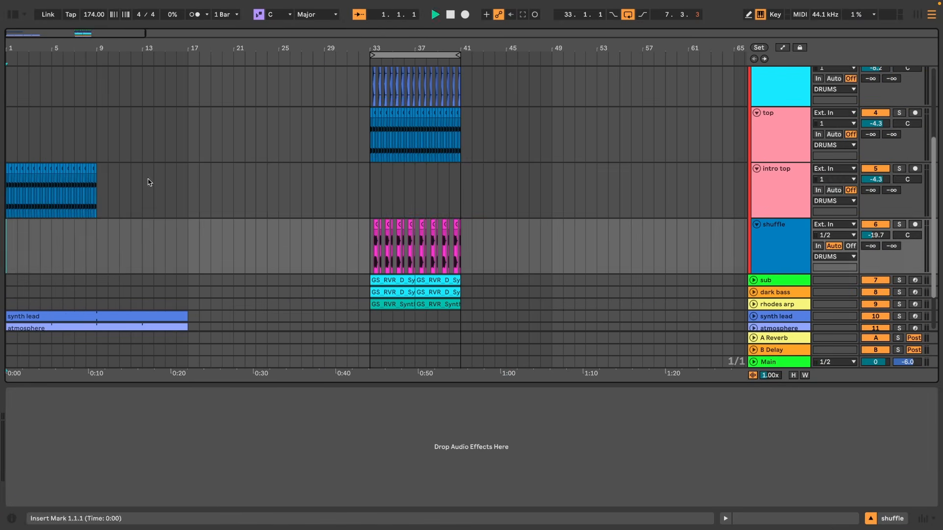
{"action": "key", "text": "space"}
{"action": "key", "text": "space"}
{"action": "left_click", "coordinate": [899, 168]}
{"action": "left_click_drag", "start_coordinate": [221, 450], "coordinate": [233, 449]}
{"action": "key", "text": "alt+super+b"}
{"action": "scroll", "coordinate": [196, 221], "scroll_direction": "down", "scroll_amount": 4}
{"action": "left_click_drag", "start_coordinate": [158, 256], "coordinate": [516, 447]}
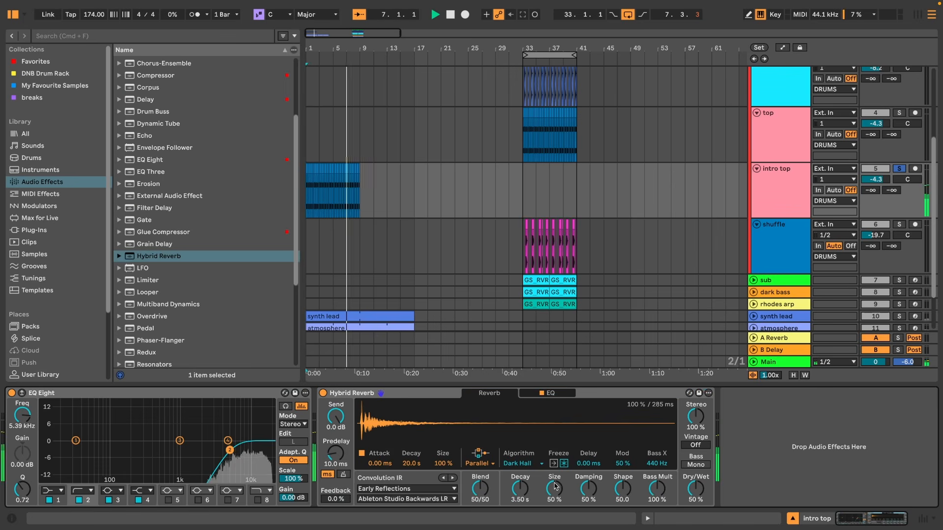
Set the intro top reverb's convolution IR to Plates, Long Hall Plate.
{"action": "key", "text": "space"}
{"action": "left_click", "coordinate": [406, 489]}
{"action": "left_click", "coordinate": [393, 440]}
{"action": "key", "text": "space"}
{"action": "left_click", "coordinate": [407, 499]}
{"action": "left_click", "coordinate": [393, 344]}
{"action": "left_click", "coordinate": [362, 261]}
{"action": "key", "text": "space"}
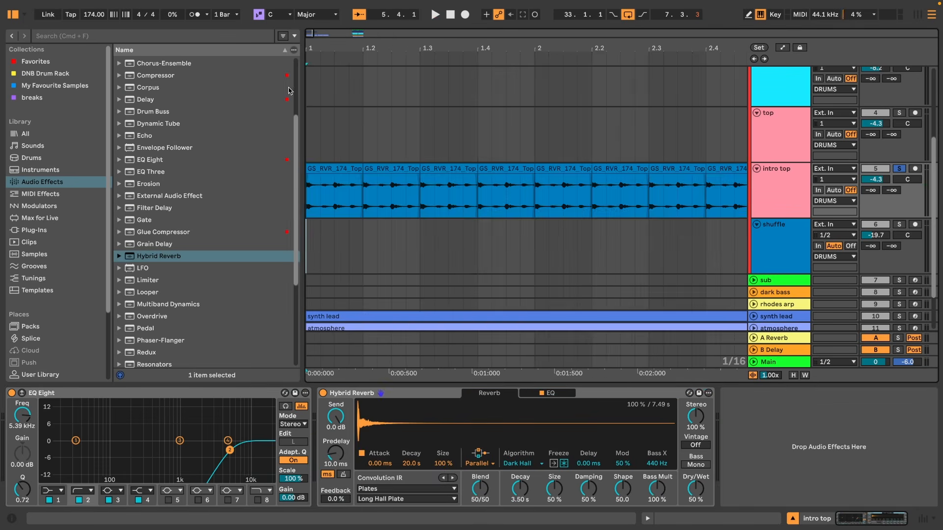
Duplicate the intro top clip repeatedly to fill bars 1 to 17.
{"action": "double_click", "coordinate": [334, 168]}
{"action": "left_click_drag", "start_coordinate": [430, 55], "coordinate": [430, 362]}
{"action": "left_click", "coordinate": [168, 457]}
{"action": "mouse_move", "coordinate": [344, 49]}
{"action": "left_mouse_down"}
{"action": "mouse_move", "coordinate": [344, 25]}
{"action": "mouse_move", "coordinate": [336, 30]}
{"action": "left_mouse_up"}
{"action": "left_click", "coordinate": [320, 91]}
{"action": "key", "text": "space"}
{"action": "key", "text": "super+d"}
{"action": "key", "text": "super+d"}
{"action": "key", "text": "super+d"}
{"action": "key", "text": "super+d"}
{"action": "key", "text": "super+d"}
{"action": "key", "text": "super+d"}
{"action": "key", "text": "super+d"}
{"action": "key", "text": "super+d"}
{"action": "key", "text": "super+d"}
{"action": "key", "text": "super+d"}
{"action": "key", "text": "super+d"}
{"action": "key", "text": "super+d"}
{"action": "key", "text": "super+d"}
{"action": "key", "text": "super+d"}
{"action": "key", "text": "super+d"}
{"action": "key", "text": "super+d"}
{"action": "key", "text": "super+d"}
{"action": "key", "text": "super+d"}
{"action": "key", "text": "super+d"}
{"action": "key", "text": "super+d"}
{"action": "key", "text": "super+d"}
{"action": "key", "text": "super+d"}
{"action": "key", "text": "super+d"}
{"action": "key", "text": "super+d"}
{"action": "key", "text": "super+d"}
{"action": "key", "text": "super+d"}
{"action": "key", "text": "space"}
{"action": "left_click", "coordinate": [579, 114]}
{"action": "left_click", "coordinate": [312, 90]}
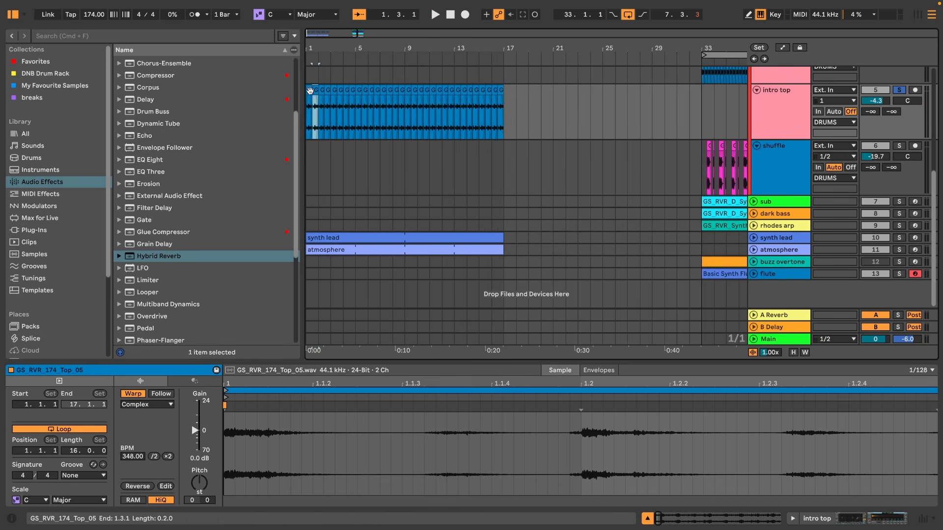
Select all intro top clips and transpose them to -9 semitones.
{"action": "left_click", "coordinate": [309, 90]}
{"action": "key", "text": "space"}
{"action": "scroll", "coordinate": [392, 147], "scroll_direction": "up", "scroll_amount": 5}
{"action": "key", "text": "shift+Tab"}
{"action": "left_click", "coordinate": [899, 238]}
{"action": "key", "text": "space"}
{"action": "key", "text": "alt+super+b"}
{"action": "scroll", "coordinate": [392, 196], "scroll_direction": "down", "scroll_amount": 5}
{"action": "left_click_drag", "start_coordinate": [273, 141], "coordinate": [7, 141]}
{"action": "key", "text": "shift+Tab"}
{"action": "left_click", "coordinate": [199, 478]}
{"action": "key", "text": "space"}
Browse the Ghost Syndicate REVERIE sample pack and preview its percussion samples.
{"action": "key", "text": "alt+super+b"}
{"action": "left_click", "coordinate": [38, 292]}
{"action": "scroll", "coordinate": [142, 196], "scroll_direction": "down", "scroll_amount": 7}
{"action": "left_click", "coordinate": [134, 158]}
{"action": "scroll", "coordinate": [143, 197], "scroll_direction": "down", "scroll_amount": 3}
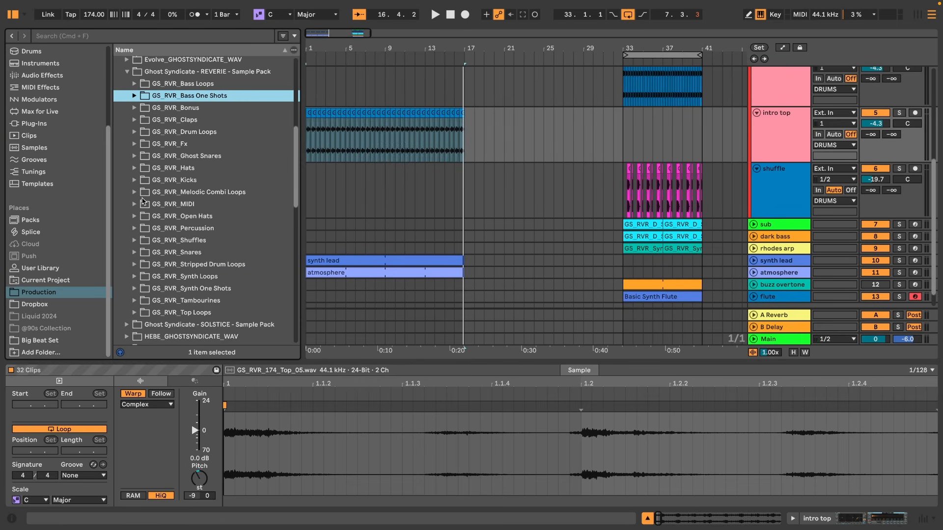
{"action": "left_click", "coordinate": [135, 110]}
{"action": "scroll", "coordinate": [152, 148], "scroll_direction": "down", "scroll_amount": 4}
{"action": "left_click", "coordinate": [169, 187]}
{"action": "left_click", "coordinate": [169, 187]}
{"action": "left_click", "coordinate": [168, 196]}
{"action": "left_click", "coordinate": [169, 229]}
{"action": "scroll", "coordinate": [158, 230], "scroll_direction": "down", "scroll_amount": 2}
{"action": "left_click", "coordinate": [149, 230]}
{"action": "scroll", "coordinate": [150, 230], "scroll_direction": "down", "scroll_amount": 3}
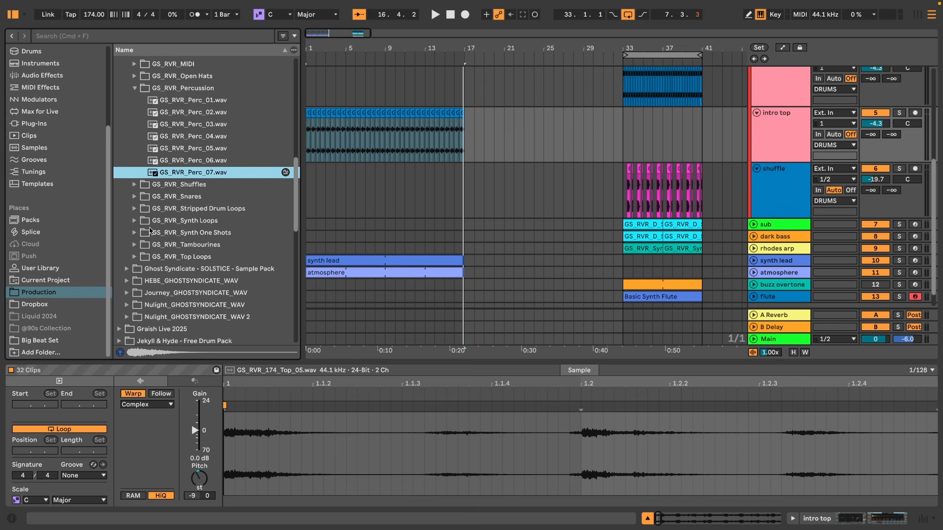
Preview the tambourine samples in the REVERIE pack.
{"action": "left_click", "coordinate": [164, 245]}
{"action": "left_click", "coordinate": [198, 182]}
{"action": "left_click", "coordinate": [199, 169]}
{"action": "key", "text": "Down"}
{"action": "key", "text": "Down"}
{"action": "key", "text": "Down"}
{"action": "key", "text": "Down"}
{"action": "key", "text": "Down"}
{"action": "key", "text": "Down"}
{"action": "key", "text": "Down"}
{"action": "key", "text": "Down"}
{"action": "key", "text": "Down"}
{"action": "key", "text": "Down"}
{"action": "key", "text": "Down"}
{"action": "key", "text": "Down"}
{"action": "key", "text": "Down"}
{"action": "key", "text": "Down"}
{"action": "key", "text": "Down"}
{"action": "key", "text": "Down"}
{"action": "key", "text": "Down"}
{"action": "key", "text": "Down"}
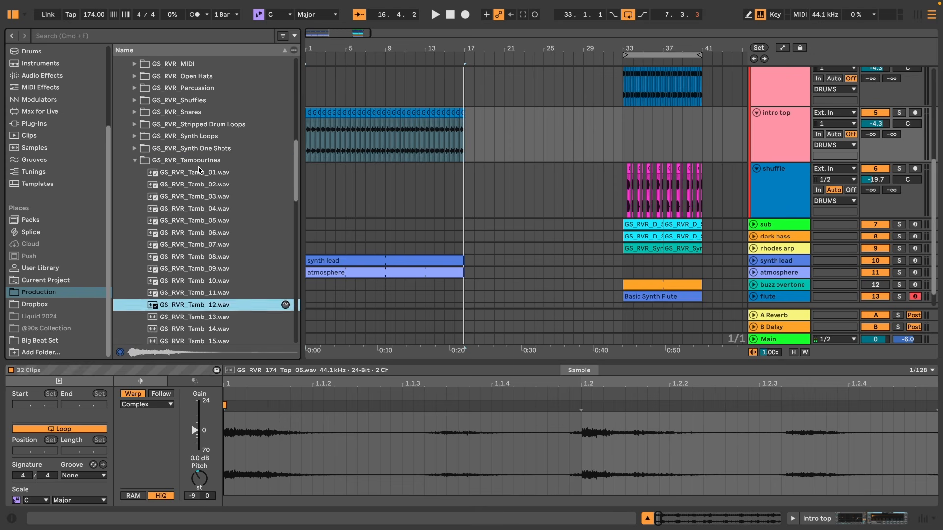
{"action": "key", "text": "Down"}
{"action": "key", "text": "Down"}
{"action": "key", "text": "Down"}
{"action": "key", "text": "Down"}
{"action": "key", "text": "Down"}
{"action": "key", "text": "Down"}
{"action": "key", "text": "Down"}
Open the flute clip to view its notes.
{"action": "left_click", "coordinate": [328, 261]}
{"action": "key", "text": "space"}
{"action": "key", "text": "super+alt+b"}
{"action": "scroll", "coordinate": [181, 164], "scroll_direction": "down", "scroll_amount": 2}
{"action": "left_click", "coordinate": [608, 275]}
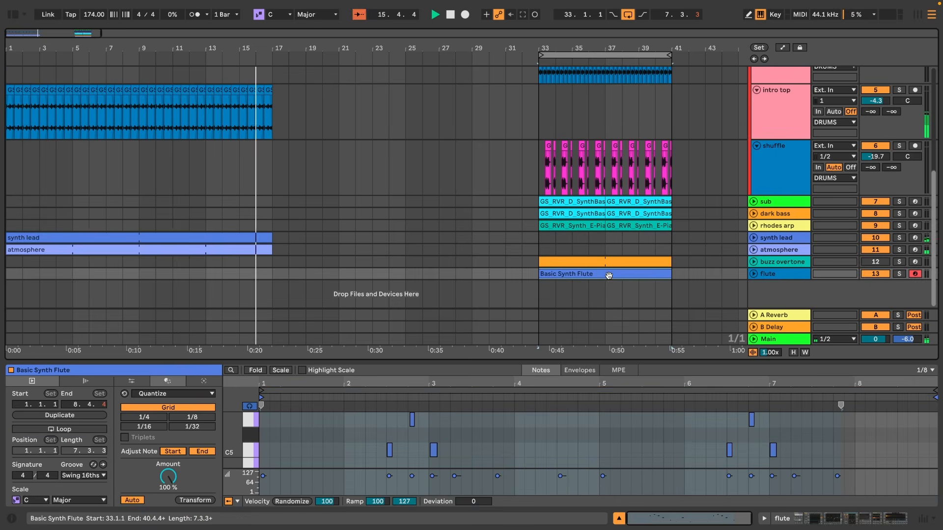
Try copying the drop's shuffle clips elsewhere in the arrangement, then undo the paste.
{"action": "key", "text": "space"}
{"action": "scroll", "coordinate": [406, 216], "scroll_direction": "up", "scroll_amount": 4}
{"action": "left_click_drag", "start_coordinate": [540, 160], "coordinate": [670, 153]}
{"action": "key", "text": "super+c"}
{"action": "left_click", "coordinate": [279, 214]}
{"action": "key", "text": "super+v"}
{"action": "key", "text": "space"}
{"action": "key", "text": "super+z"}
{"action": "key", "text": "space"}
Solo the shuffle track and play back the drop section to audition it.
{"action": "scroll", "coordinate": [550, 183], "scroll_direction": "up", "scroll_amount": 4}
{"action": "left_click_drag", "start_coordinate": [541, 162], "coordinate": [673, 265]}
{"action": "scroll", "coordinate": [678, 260], "scroll_direction": "down", "scroll_amount": 5}
{"action": "left_click", "coordinate": [534, 229]}
{"action": "key", "text": "space"}
{"action": "left_click", "coordinate": [900, 213]}
{"action": "scroll", "coordinate": [492, 216], "scroll_direction": "left", "scroll_amount": 4}
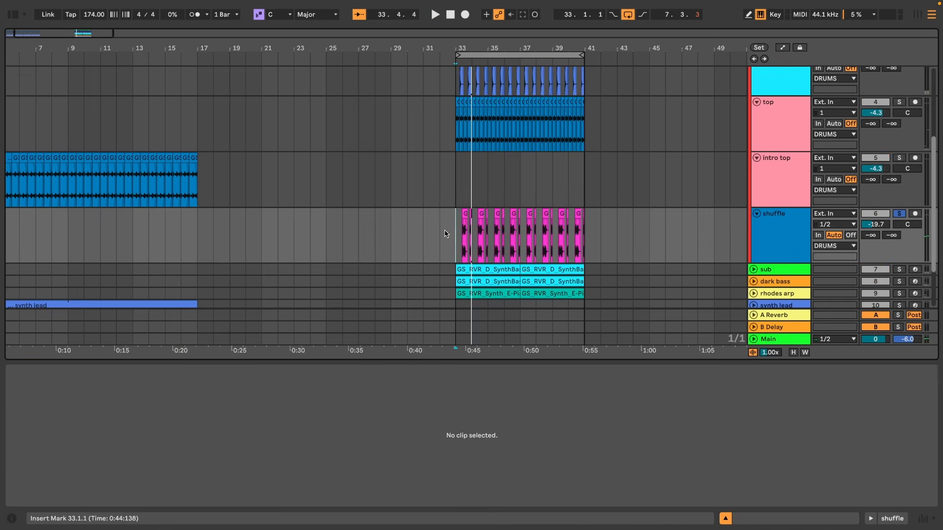
Paste a copy of the shuffle clips at bar 9 in the intro, then delete it again.
{"action": "left_click_drag", "start_coordinate": [454, 231], "coordinate": [585, 235]}
{"action": "key", "text": "super+c"}
{"action": "left_click", "coordinate": [135, 240]}
{"action": "key", "text": "super+v"}
{"action": "key", "text": "space"}
{"action": "left_click", "coordinate": [901, 158], "text": "super"}
{"action": "left_click_drag", "start_coordinate": [138, 234], "coordinate": [282, 231]}
{"action": "key", "text": "Delete"}
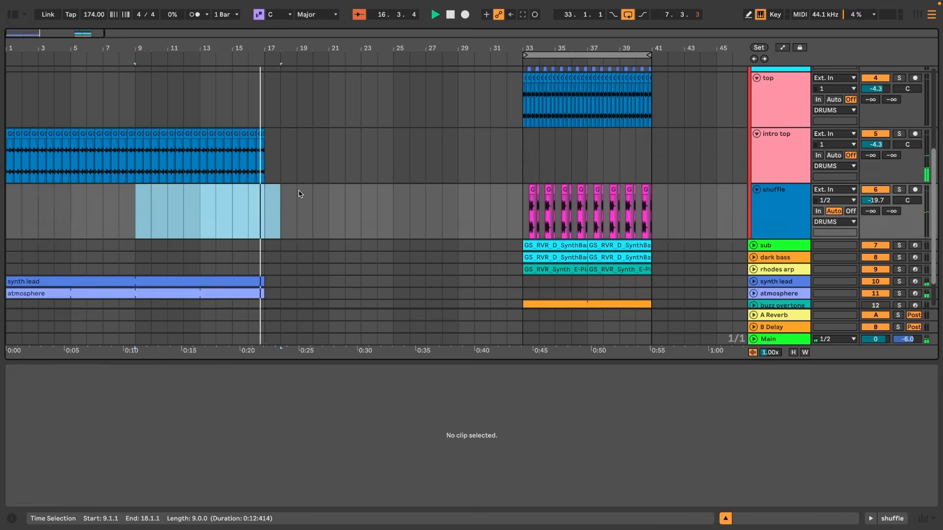
Collapse the kick, snare, top and intro top tracks inside the drums group.
{"action": "key", "text": "space"}
{"action": "scroll", "coordinate": [299, 193], "scroll_direction": "up", "scroll_amount": 8}
{"action": "left_click", "coordinate": [757, 128]}
{"action": "left_click", "coordinate": [757, 140]}
{"action": "left_click", "coordinate": [757, 152]}
{"action": "left_click", "coordinate": [757, 164]}
{"action": "right_click", "coordinate": [771, 95]}
{"action": "key", "text": "Escape"}
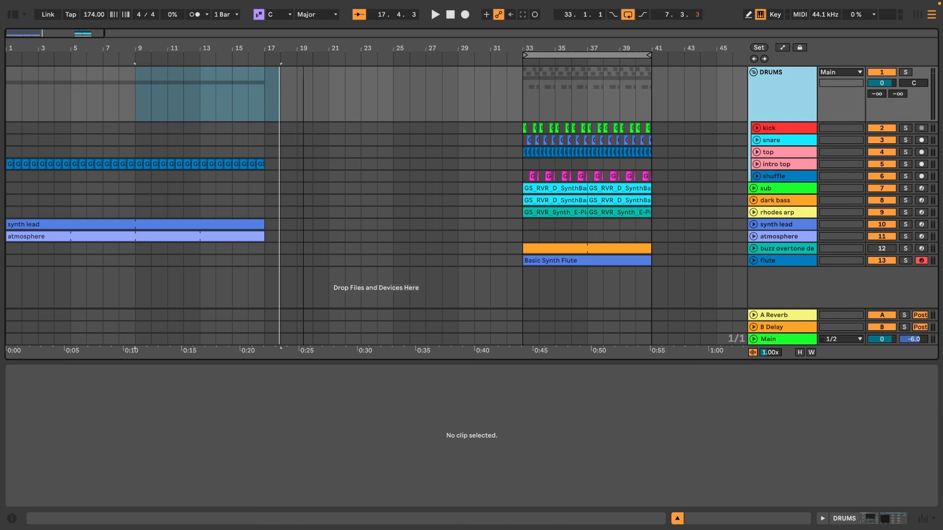
{"action": "scroll", "coordinate": [461, 177], "scroll_direction": "down", "scroll_amount": 1}
Select the flute clip, audition it and deactivate the flute track.
{"action": "left_click", "coordinate": [582, 261]}
{"action": "key", "text": "space"}
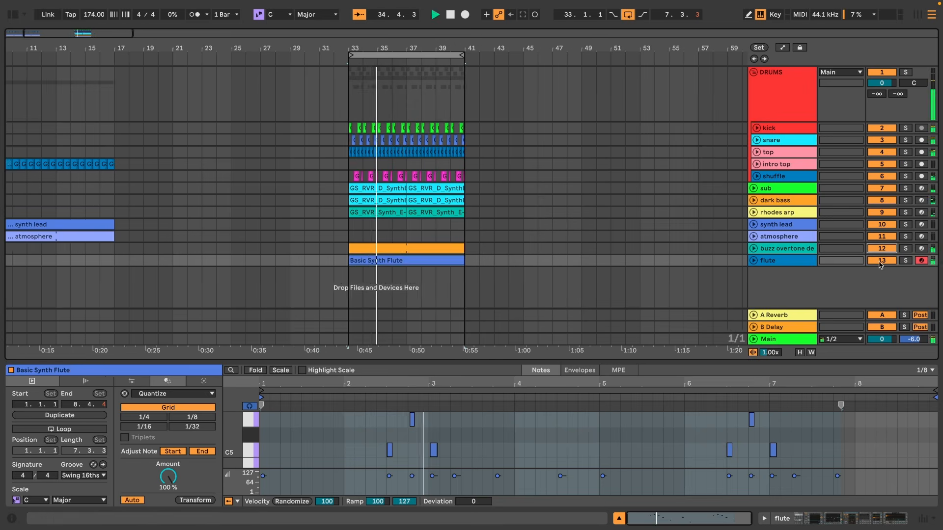
{"action": "left_click", "coordinate": [881, 261]}
Move the buzz overtone clip and the two rhodes arp clips to start at bar 17.
{"action": "left_click_drag", "start_coordinate": [385, 249], "coordinate": [225, 254]}
{"action": "left_click", "coordinate": [523, 209]}
{"action": "left_click", "coordinate": [555, 211], "text": "shift"}
{"action": "left_click_drag", "start_coordinate": [514, 211], "coordinate": [281, 211]}
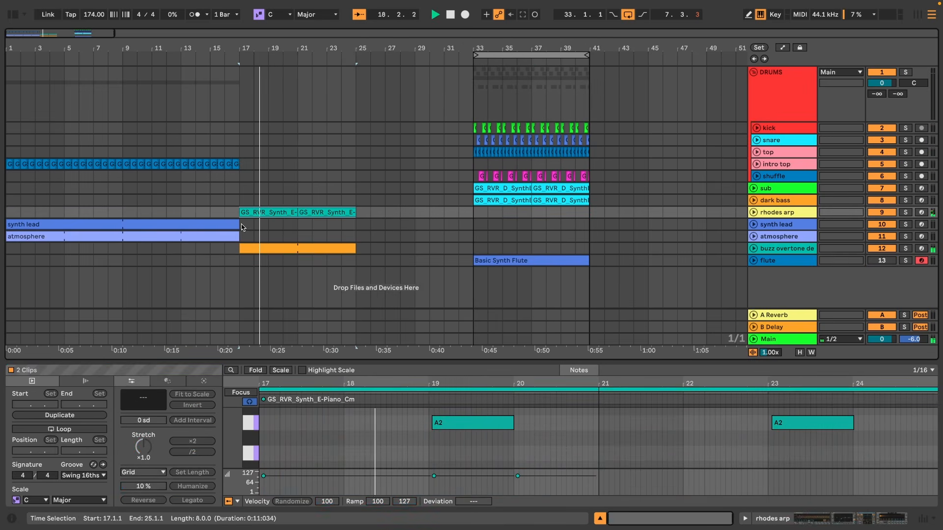
Extend the synth lead and atmosphere clips to end at bar 25.
{"action": "left_click_drag", "start_coordinate": [239, 223], "coordinate": [268, 222]}
{"action": "left_click_drag", "start_coordinate": [268, 222], "coordinate": [355, 223]}
{"action": "left_click_drag", "start_coordinate": [239, 234], "coordinate": [356, 234]}
Turn on looping for the rhodes arp clip and extend it to bar 33.
{"action": "left_click", "coordinate": [266, 212]}
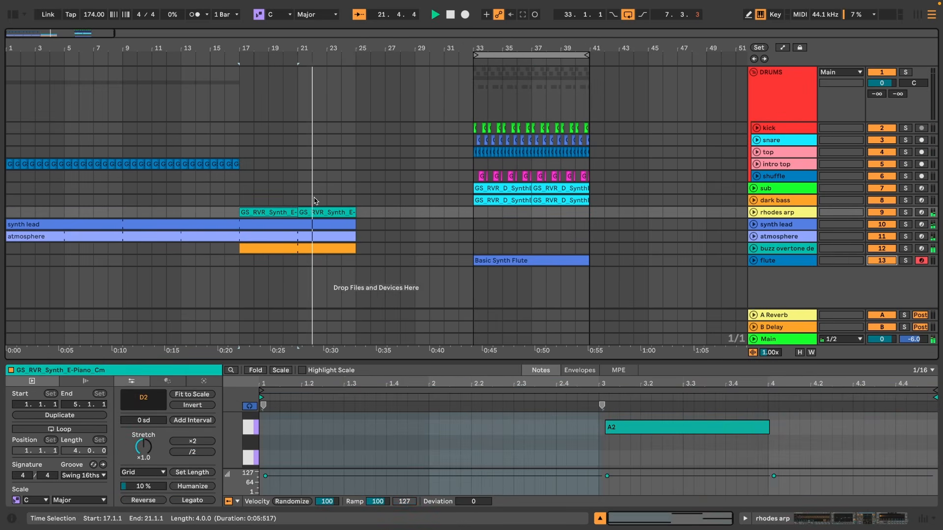
{"action": "left_click", "coordinate": [59, 429]}
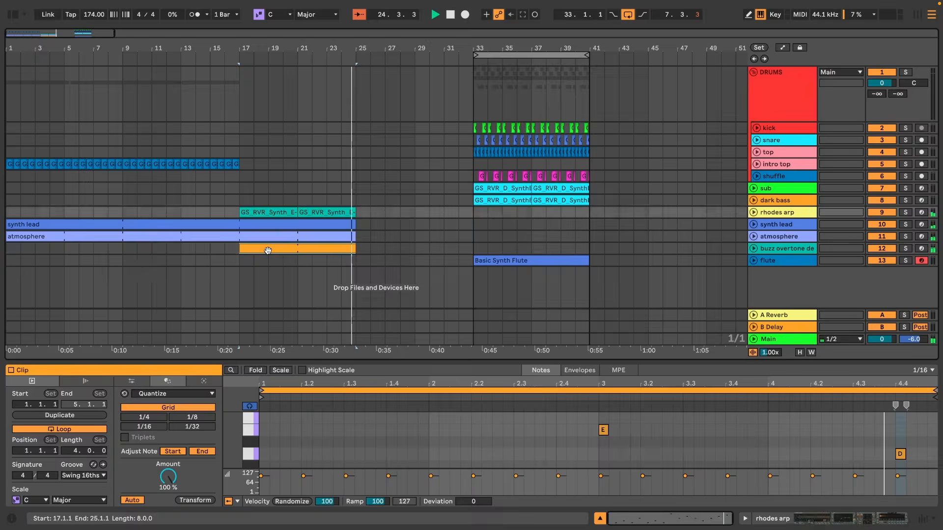
{"action": "left_click_drag", "start_coordinate": [297, 212], "coordinate": [473, 212]}
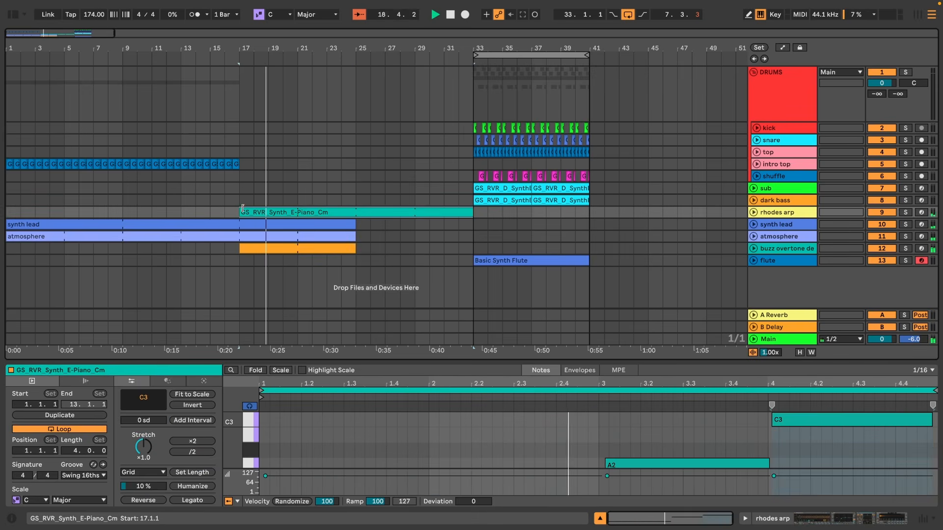
{"action": "key", "text": "Return"}
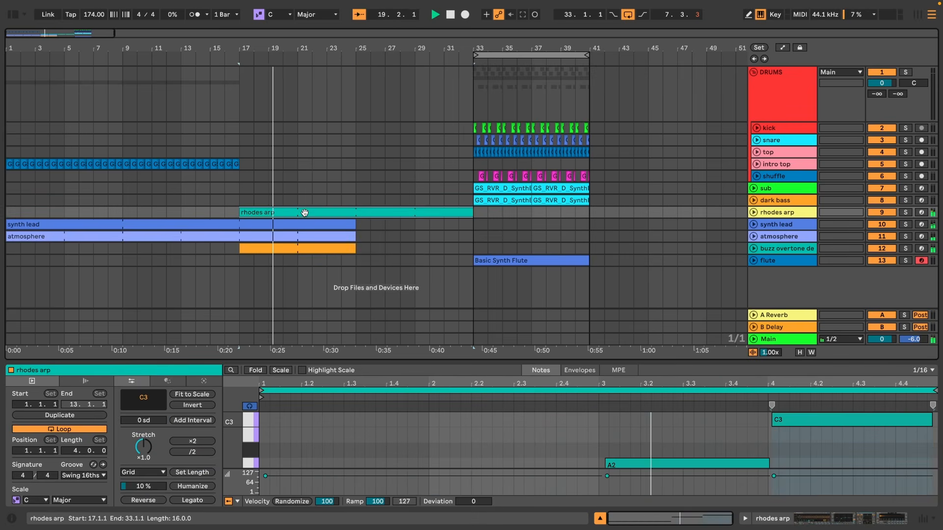
Extend the buzz overtone, synth lead and atmosphere clips to end around bar 32.
{"action": "key", "text": "Tab"}
{"action": "key", "text": "Tab"}
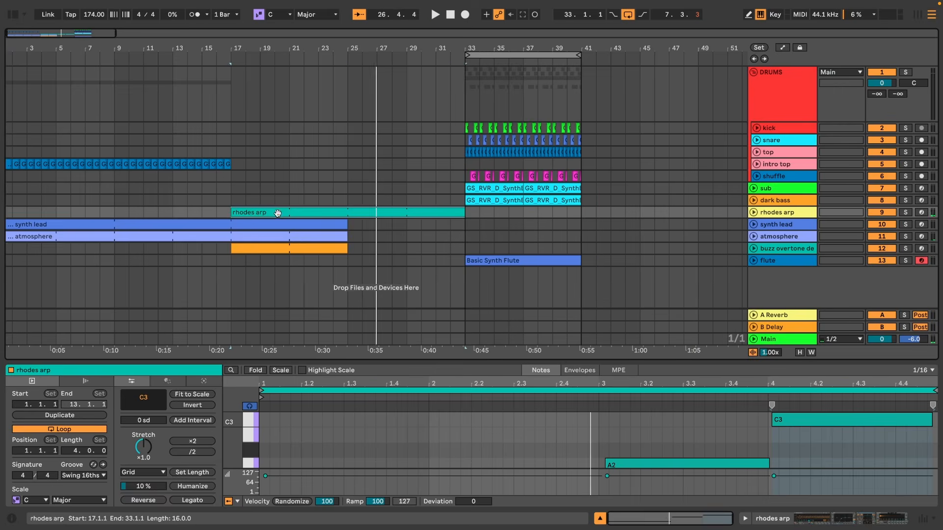
{"action": "left_click_drag", "start_coordinate": [348, 248], "coordinate": [411, 254]}
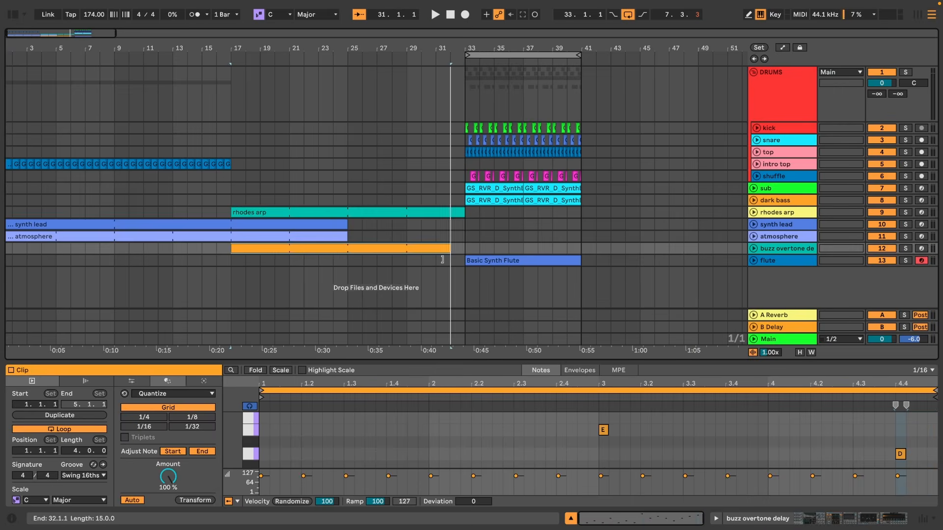
{"action": "left_click_drag", "start_coordinate": [412, 253], "coordinate": [451, 250]}
{"action": "left_click_drag", "start_coordinate": [355, 226], "coordinate": [458, 226]}
{"action": "left_click_drag", "start_coordinate": [355, 238], "coordinate": [454, 240]}
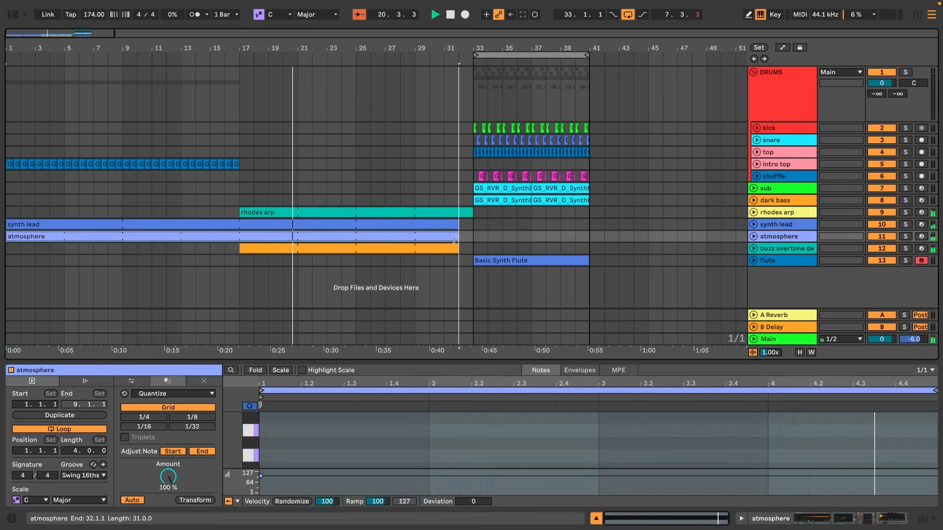
Move the flute clip out to bar 50 and fold the drums group.
{"action": "left_click_drag", "start_coordinate": [529, 261], "coordinate": [730, 265]}
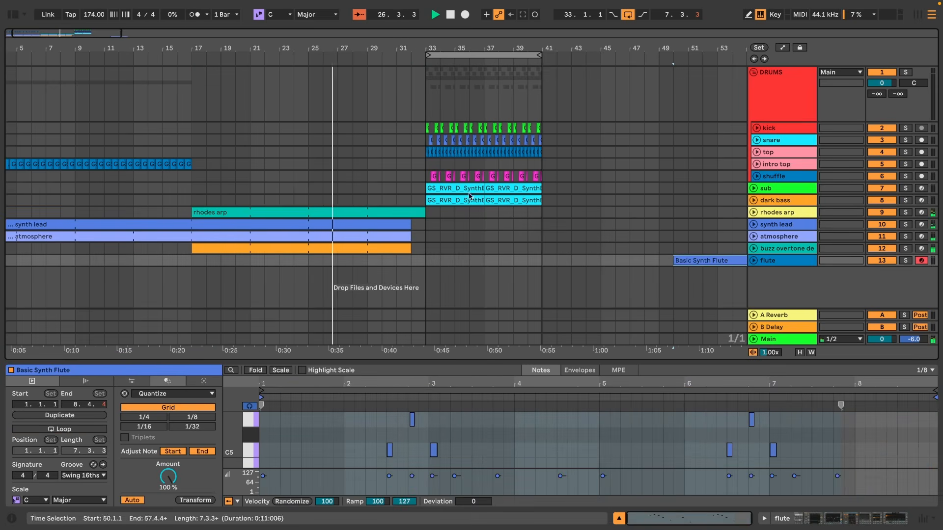
{"action": "left_click", "coordinate": [754, 72]}
{"action": "scroll", "coordinate": [412, 121], "scroll_direction": "up", "scroll_amount": 5}
{"action": "left_click_drag", "start_coordinate": [72, 34], "coordinate": [41, 46]}
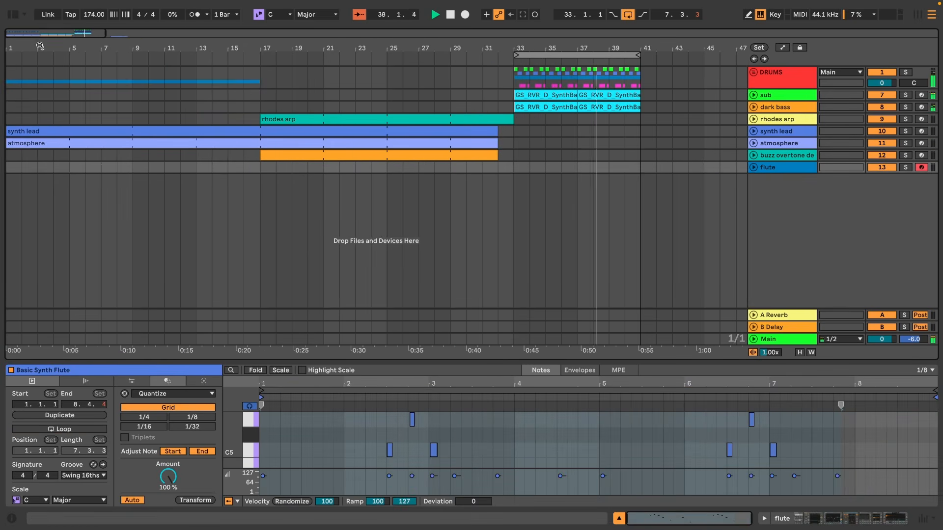
Open the browser and preview the open hat samples in the REVERIE pack.
{"action": "left_click", "coordinate": [13, 15]}
{"action": "left_click", "coordinate": [135, 79]}
{"action": "scroll", "coordinate": [166, 216], "scroll_direction": "up", "scroll_amount": 8}
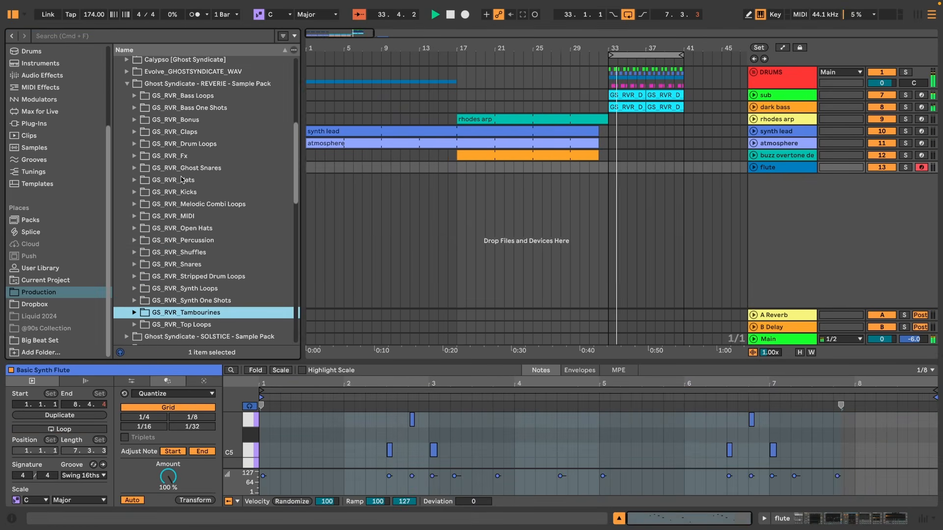
{"action": "left_click", "coordinate": [165, 229]}
{"action": "key", "text": "Right"}
{"action": "key", "text": "Down"}
{"action": "key", "text": "space"}
{"action": "key", "text": "Down"}
{"action": "key", "text": "Down"}
{"action": "key", "text": "Down"}
{"action": "key", "text": "Down"}
{"action": "key", "text": "Down"}
{"action": "key", "text": "Down"}
{"action": "key", "text": "Down"}
{"action": "key", "text": "Down"}
{"action": "key", "text": "Down"}
{"action": "key", "text": "Down"}
{"action": "key", "text": "Down"}
{"action": "key", "text": "Down"}
{"action": "key", "text": "Down"}
{"action": "key", "text": "Down"}
{"action": "key", "text": "Down"}
{"action": "key", "text": "Down"}
{"action": "key", "text": "Down"}
{"action": "key", "text": "Down"}
{"action": "key", "text": "Down"}
{"action": "key", "text": "Down"}
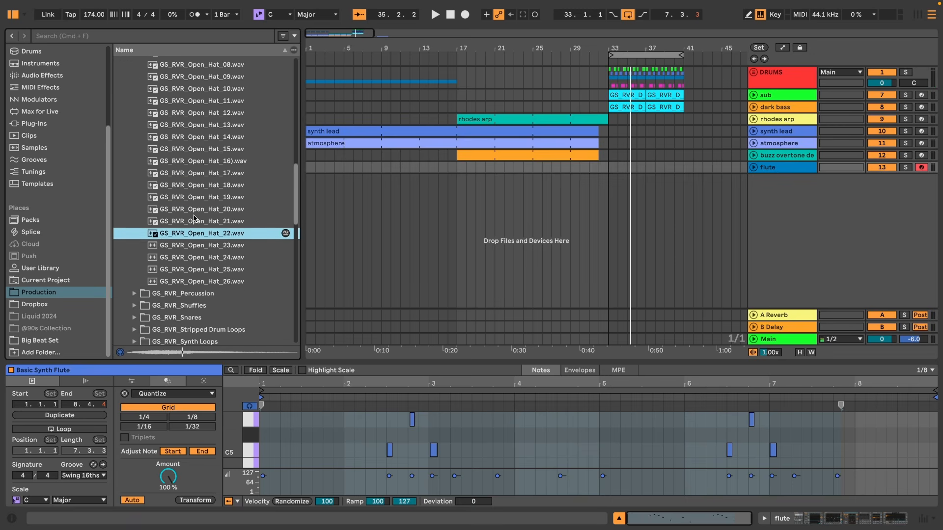
Search the library for crash samples and load GS_CALY_Crash_02 onto a new audio track.
{"action": "key", "text": "super+f"}
{"action": "type", "text": "crash"}
{"action": "key", "text": "Down"}
{"action": "key", "text": "Right"}
{"action": "key", "text": "Down"}
{"action": "key", "text": "Right"}
{"action": "key", "text": "Down"}
{"action": "key", "text": "Right"}
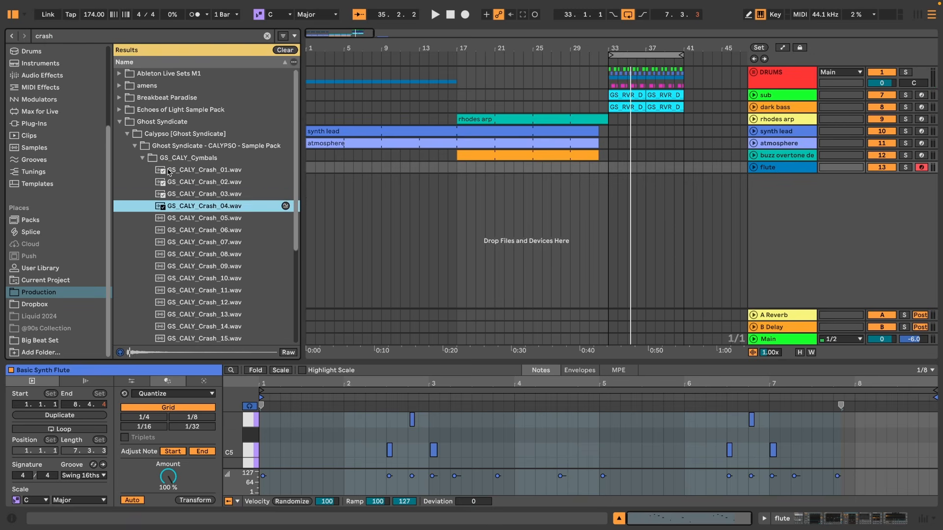
{"action": "key", "text": "Down"}
{"action": "key", "text": "Down"}
{"action": "key", "text": "Down"}
{"action": "key", "text": "Down"}
{"action": "key", "text": "Down"}
{"action": "key", "text": "Down"}
{"action": "key", "text": "Down"}
{"action": "key", "text": "Down"}
{"action": "key", "text": "Down"}
{"action": "key", "text": "Down"}
{"action": "key", "text": "Down"}
{"action": "key", "text": "Down"}
{"action": "key", "text": "Down"}
{"action": "key", "text": "Down"}
{"action": "key", "text": "Up"}
{"action": "key", "text": "Up"}
{"action": "key", "text": "Up"}
{"action": "key", "text": "Up"}
{"action": "key", "text": "Up"}
{"action": "key", "text": "Up"}
{"action": "key", "text": "Up"}
{"action": "key", "text": "Up"}
{"action": "key", "text": "Up"}
{"action": "key", "text": "Up"}
{"action": "key", "text": "Up"}
{"action": "key", "text": "Up"}
{"action": "key", "text": "Up"}
{"action": "key", "text": "Up"}
{"action": "key", "text": "Up"}
{"action": "key", "text": "Return"}
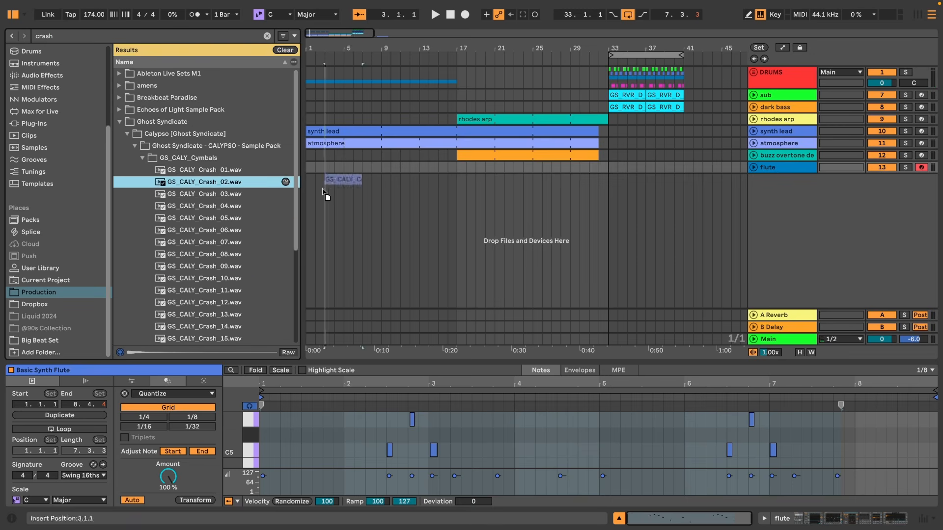
Add EQ Eight, Hybrid Reverb and Delay to the crash track's device chain.
{"action": "left_click", "coordinate": [95, 430]}
{"action": "key", "text": "shift+Tab"}
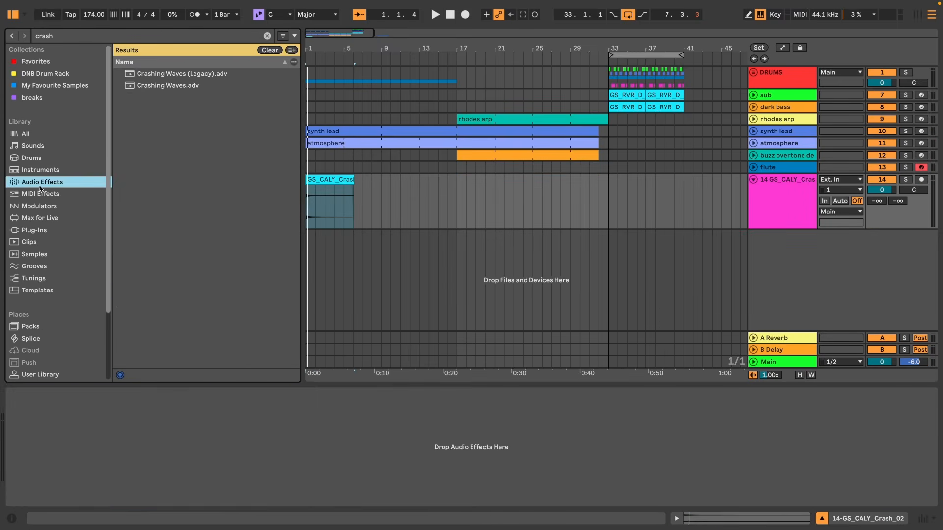
{"action": "key", "text": "Return"}
{"action": "key", "text": "Down"}
{"action": "key", "text": "Down"}
{"action": "key", "text": "Down"}
{"action": "key", "text": "Down"}
{"action": "key", "text": "Down"}
{"action": "key", "text": "Down"}
{"action": "key", "text": "Down"}
{"action": "key", "text": "Down"}
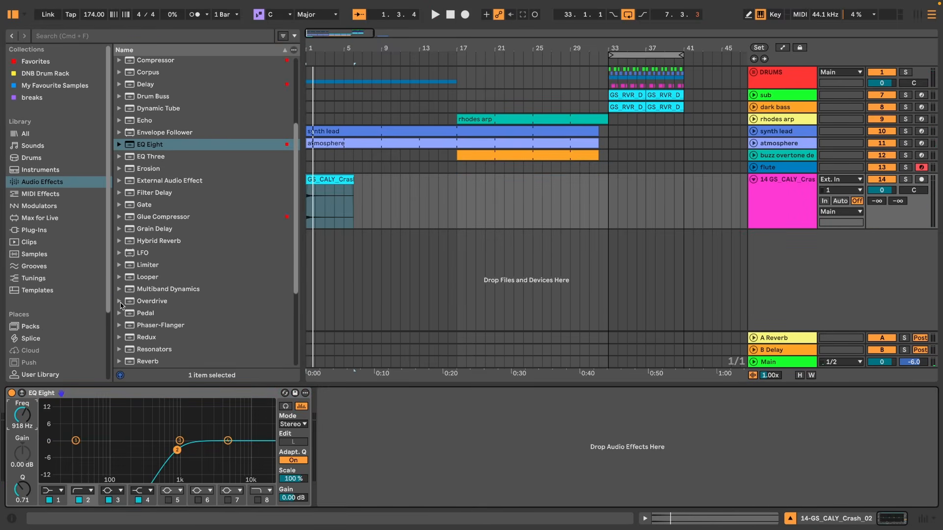
{"action": "key", "text": "Return"}
{"action": "scroll", "coordinate": [209, 300], "scroll_direction": "up", "scroll_amount": 1}
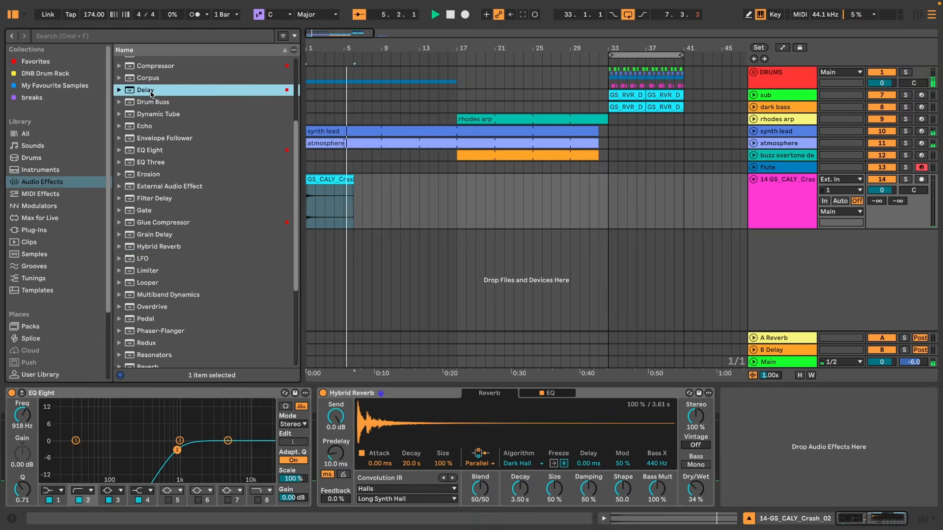
{"action": "left_click_drag", "start_coordinate": [145, 90], "coordinate": [314, 442]}
Copy the crash clip onto a new track just before bar 17 and to bar 17, naming the tracks crash and rev crash.
{"action": "left_click", "coordinate": [330, 180]}
{"action": "left_click_drag", "start_coordinate": [330, 180], "coordinate": [428, 236]}
{"action": "left_click_drag", "start_coordinate": [338, 182], "coordinate": [616, 189]}
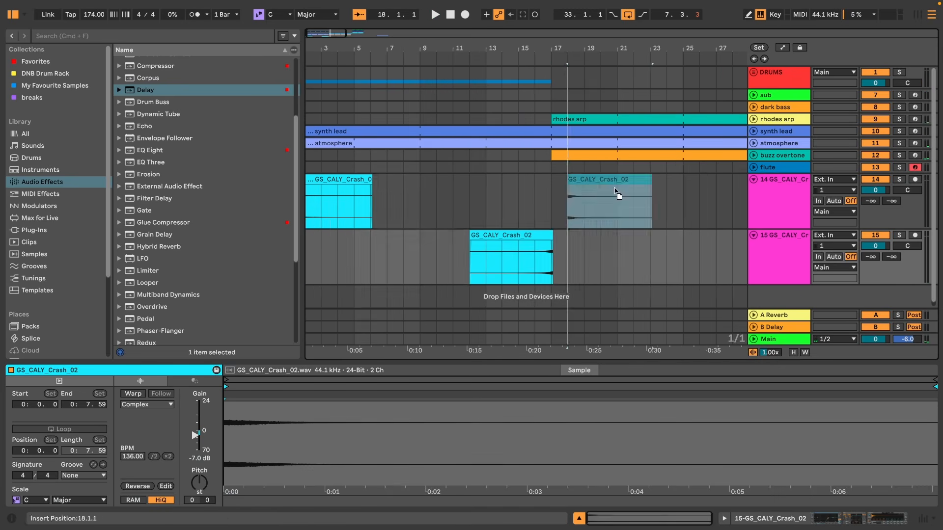
{"action": "left_click_drag", "start_coordinate": [623, 236], "coordinate": [610, 237]}
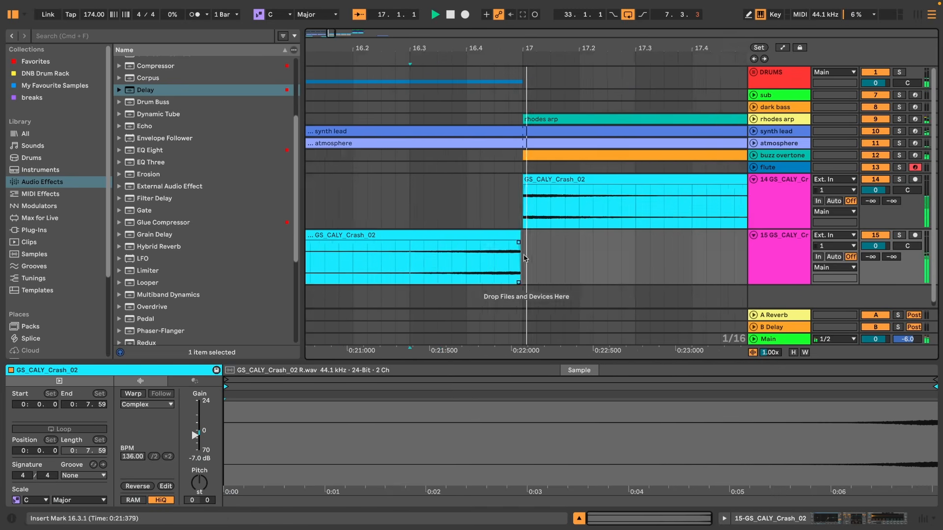
{"action": "left_click", "coordinate": [778, 184]}
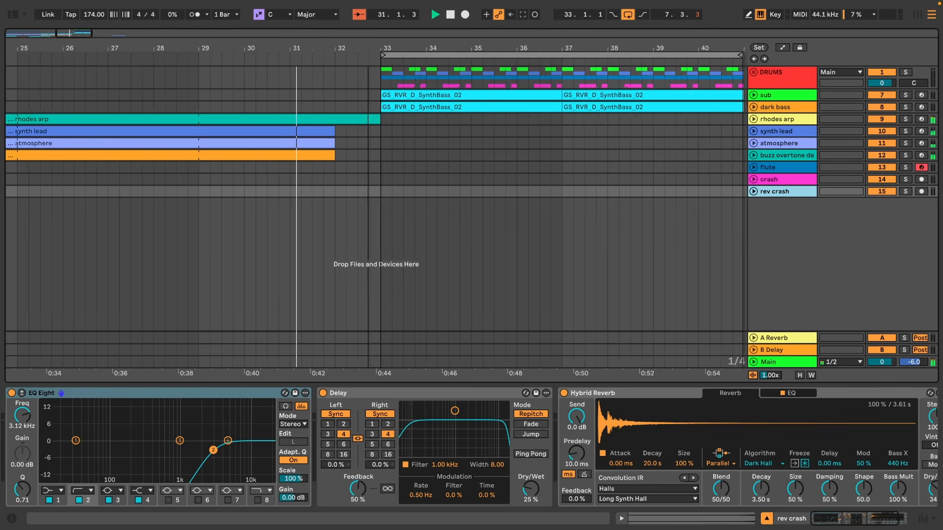
Expand the buzz overtone track and audition the approach into the drop.
{"action": "left_click_drag", "start_coordinate": [368, 48], "coordinate": [368, 74]}
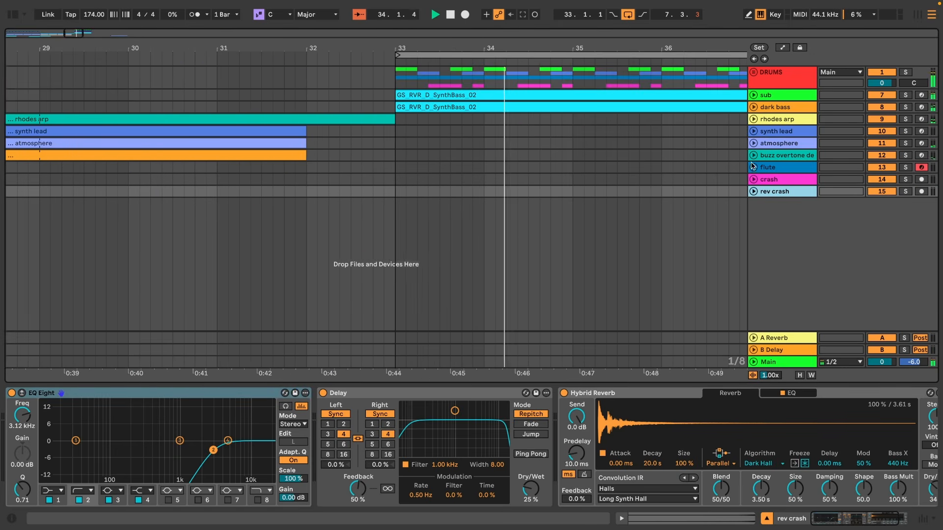
{"action": "left_click", "coordinate": [754, 155]}
{"action": "key", "text": "space"}
{"action": "left_click", "coordinate": [309, 160]}
{"action": "left_click_drag", "start_coordinate": [306, 156], "coordinate": [361, 157]}
{"action": "key", "text": "space"}
{"action": "key", "text": "space"}
{"action": "key", "text": "space"}
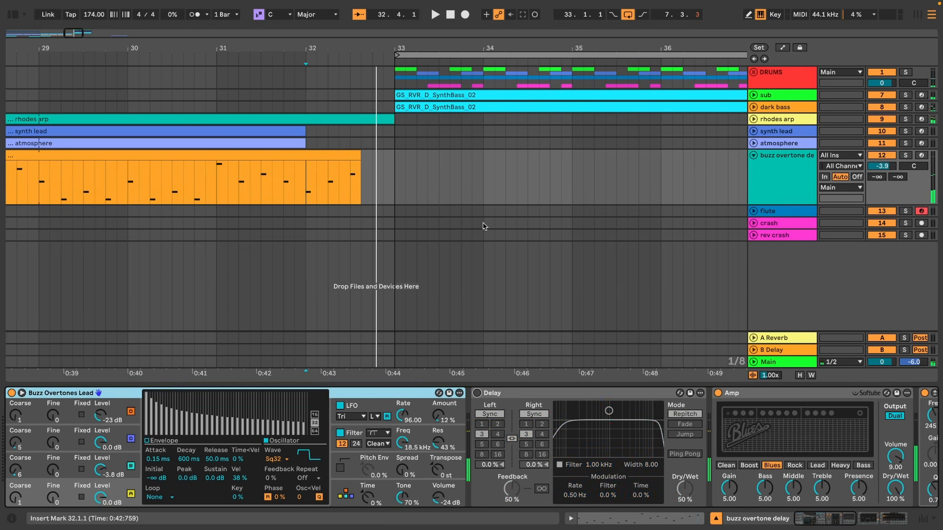
{"action": "left_click", "coordinate": [764, 17]}
{"action": "key", "text": "a"}
{"action": "key", "text": "b"}
{"action": "left_click_drag", "start_coordinate": [366, 195], "coordinate": [398, 196]}
Audition the synth lead, collapse the buzz overtone track and zoom out to the whole arrangement.
{"action": "key", "text": "space"}
{"action": "key", "text": "a"}
{"action": "key", "text": "a"}
{"action": "key", "text": "space"}
{"action": "key", "text": "space"}
{"action": "left_click_drag", "start_coordinate": [314, 48], "coordinate": [314, 15]}
{"action": "left_click", "coordinate": [117, 131]}
{"action": "key", "text": "space"}
{"action": "key", "text": "space"}
{"action": "left_click", "coordinate": [754, 155]}
{"action": "key", "text": "b"}
{"action": "left_click_drag", "start_coordinate": [6, 43], "coordinate": [6, 64]}
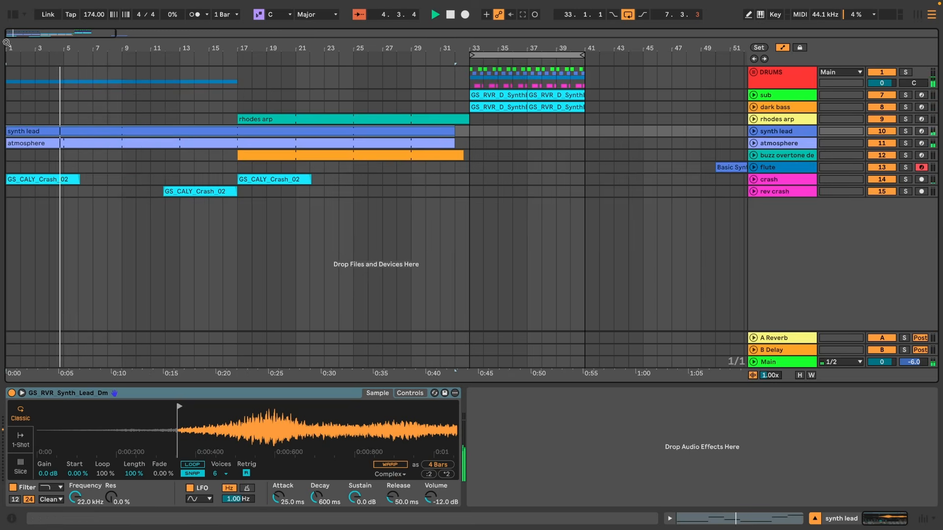
Add another crash clip at bar 9 on the crash track.
{"action": "left_click", "coordinate": [39, 183]}
{"action": "left_click", "coordinate": [116, 183]}
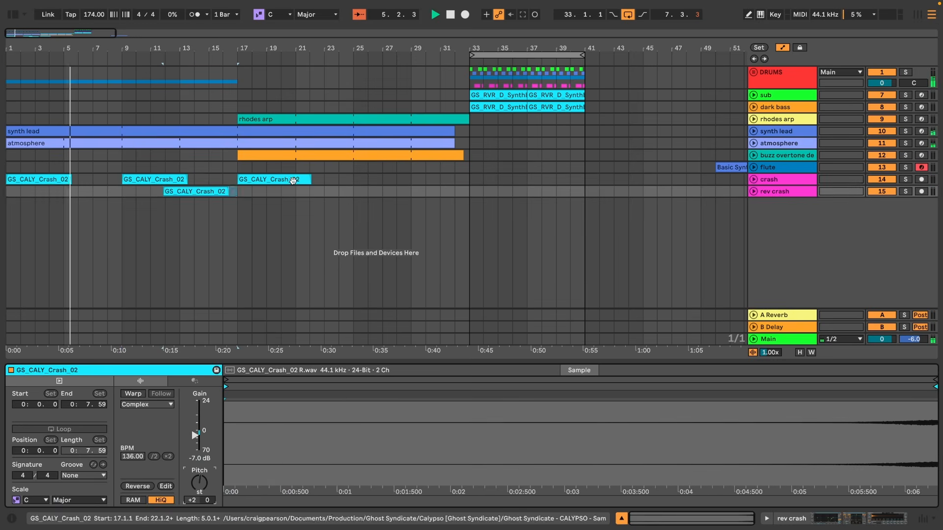
{"action": "left_click", "coordinate": [293, 180]}
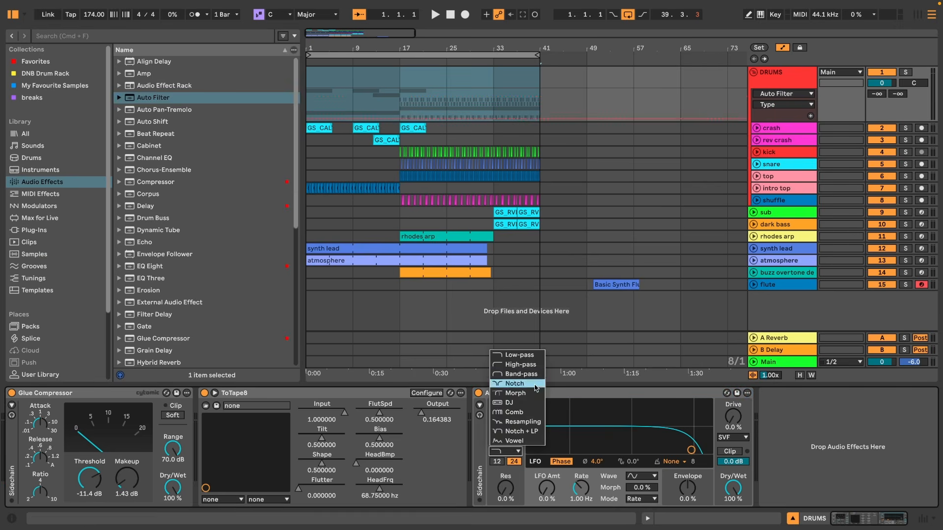
Play the drums group while bypassing and re-enabling its Auto Filter.
{"action": "left_click", "coordinate": [535, 383]}
{"action": "key", "text": "space"}
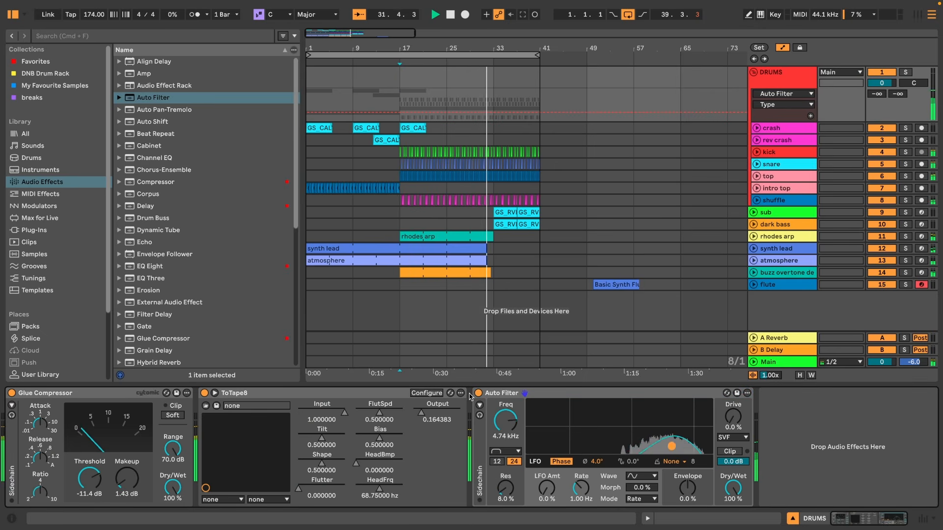
{"action": "left_click", "coordinate": [478, 393]}
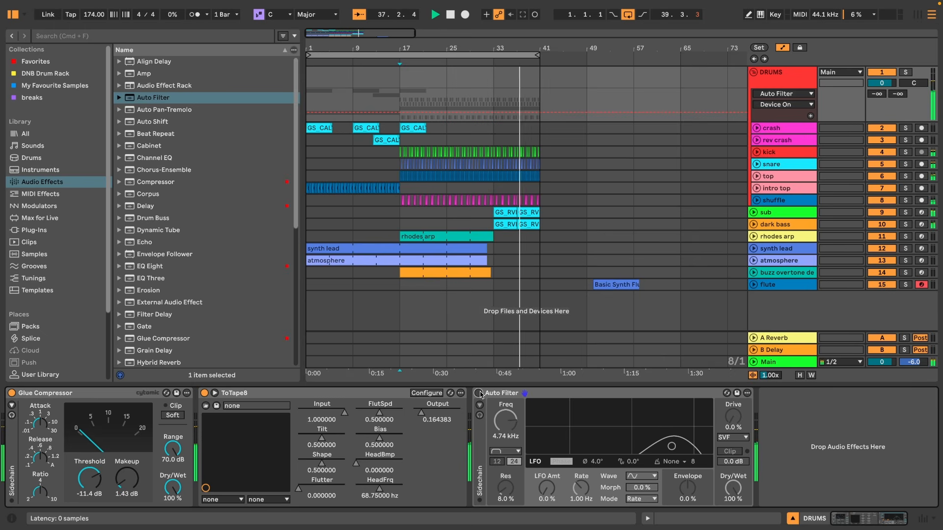
{"action": "left_click", "coordinate": [479, 394]}
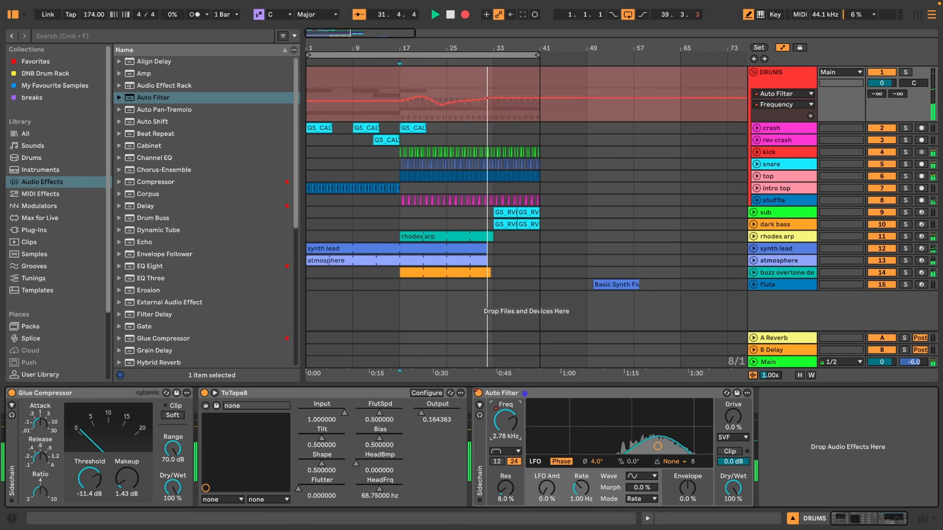
Zoom in on the drum clips around bar 32 and select a kick clip.
{"action": "key", "text": "space"}
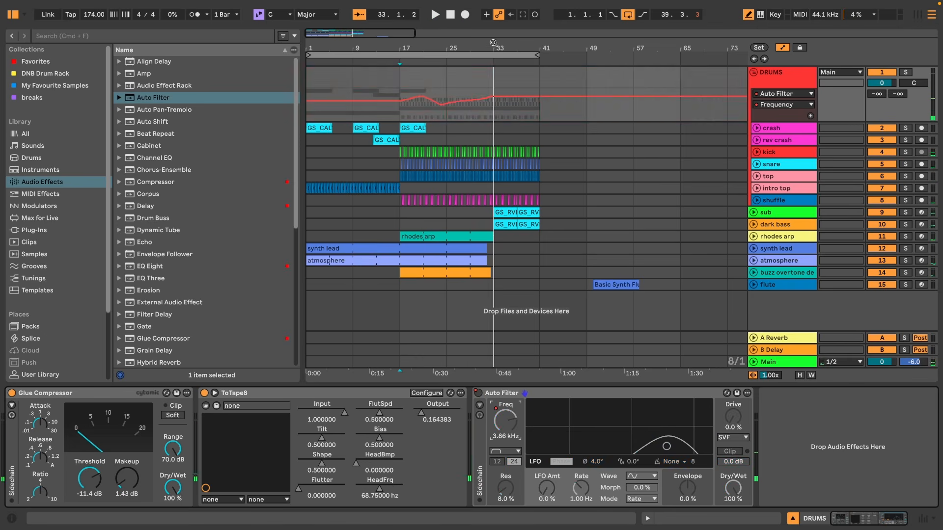
{"action": "scroll", "coordinate": [488, 167], "scroll_direction": "up", "scroll_amount": 10}
{"action": "left_click", "coordinate": [544, 165]}
{"action": "left_click", "coordinate": [523, 155]}
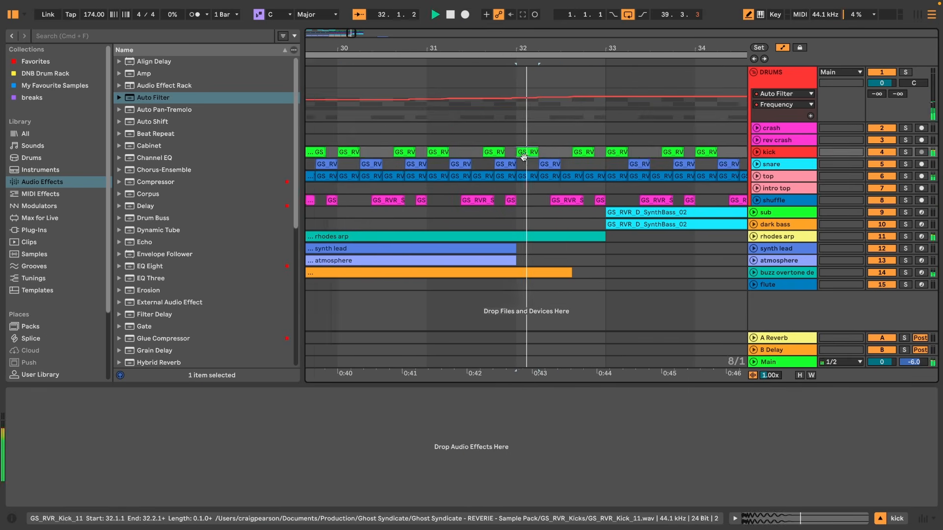